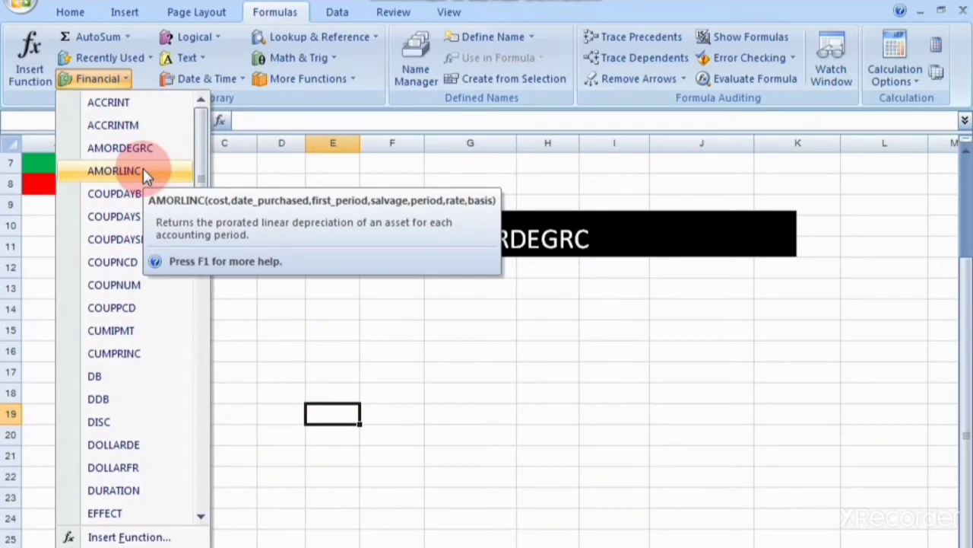
# - Enter the header "company" in cell A13 and the value "sony" beneath it in A14
pyautogui.click(225, 171)
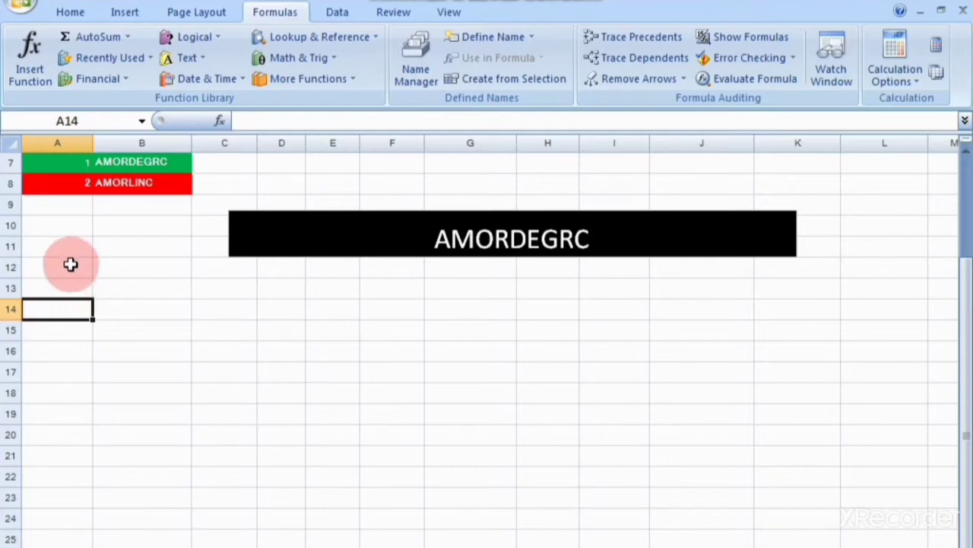
pyautogui.click(69, 294)
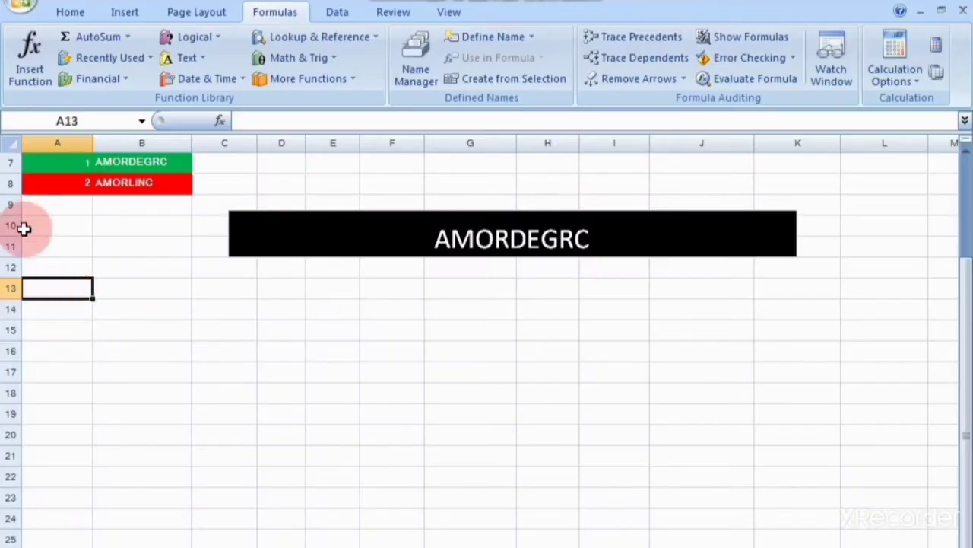
pyautogui.write('c')
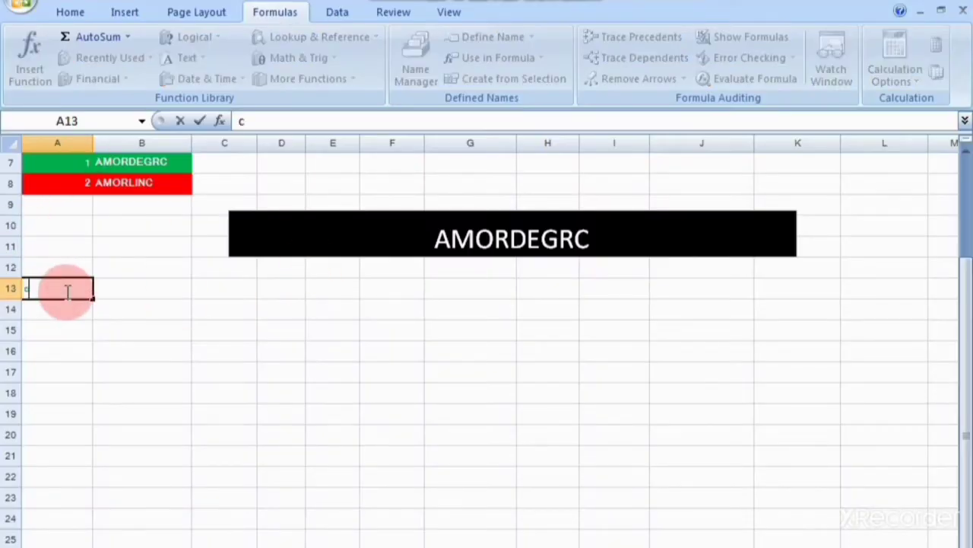
pyautogui.write('ompany')
pyautogui.press('Return')
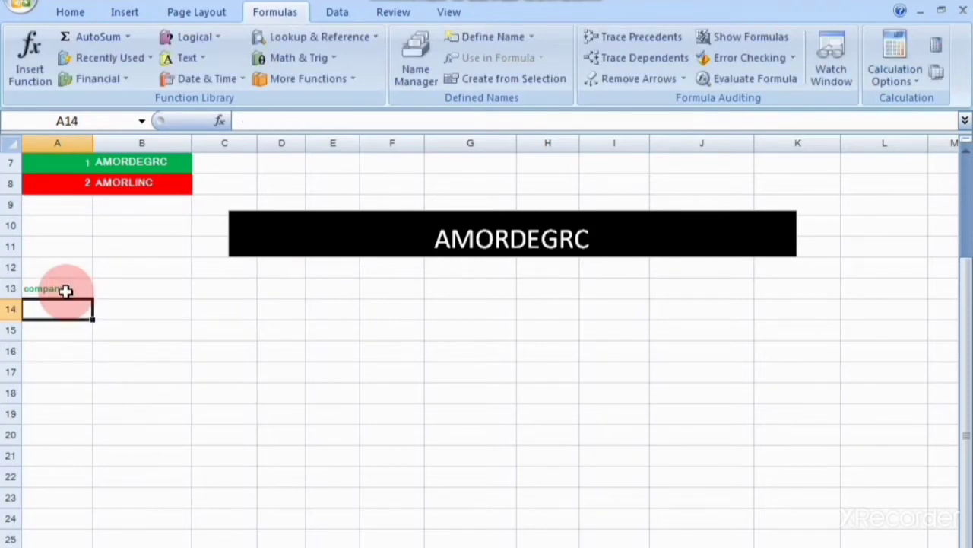
pyautogui.write('sony')
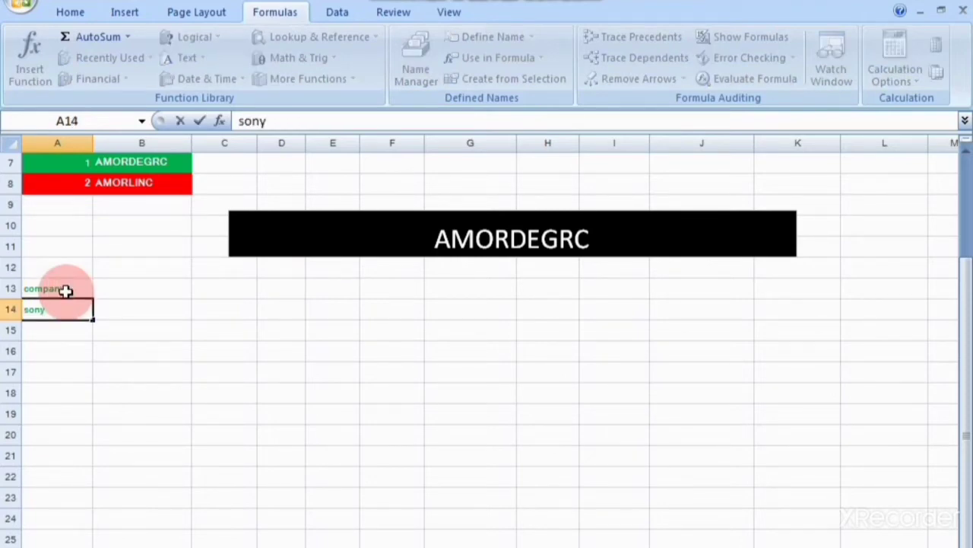
pyautogui.press('Tab')
# - Add the header "product" in cell B13 and the value "t.v" beneath it in B14
pyautogui.press('Up')
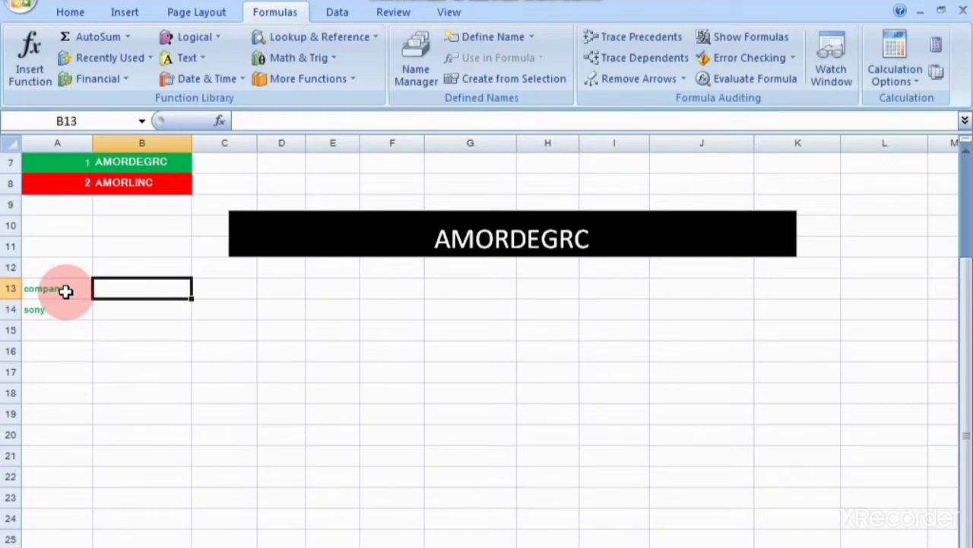
pyautogui.write('prod')
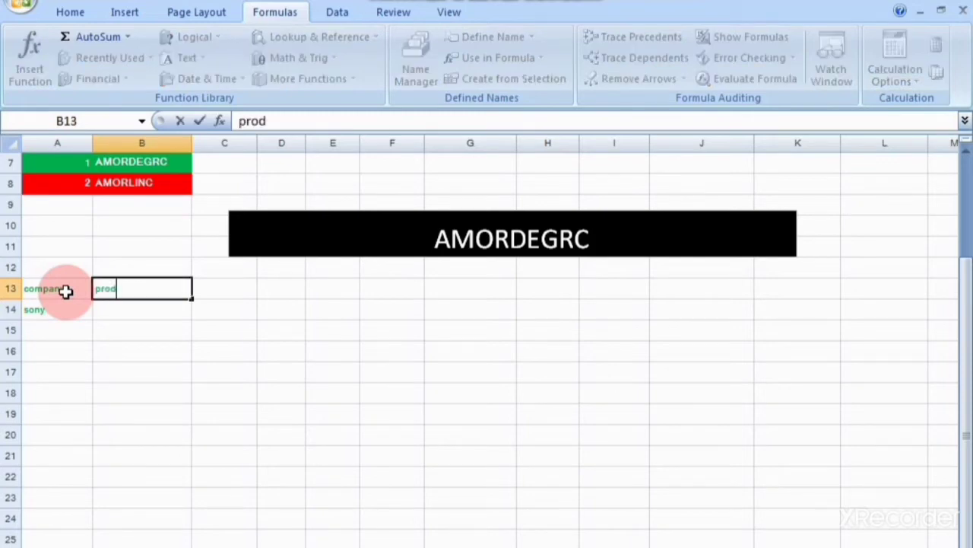
pyautogui.write('uct')
pyautogui.press('Return')
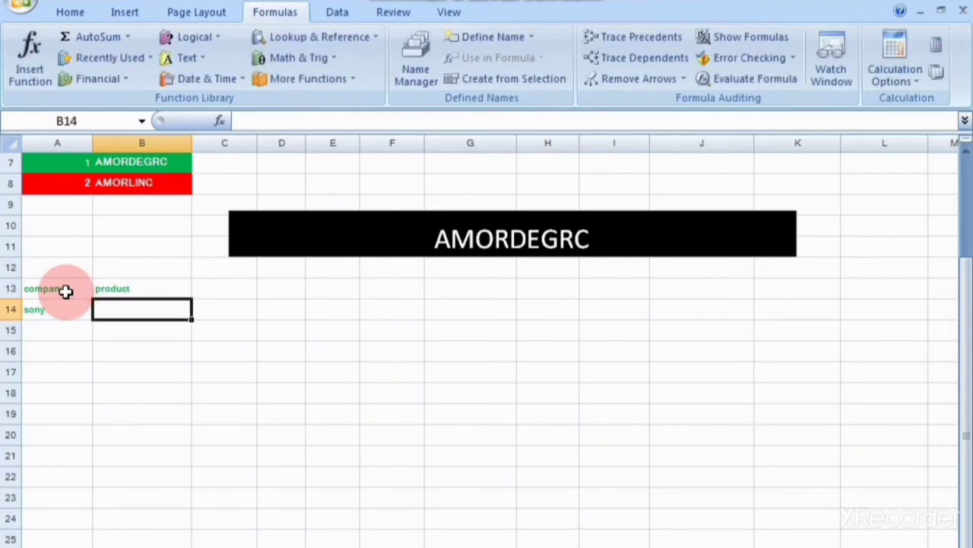
pyautogui.write('t')
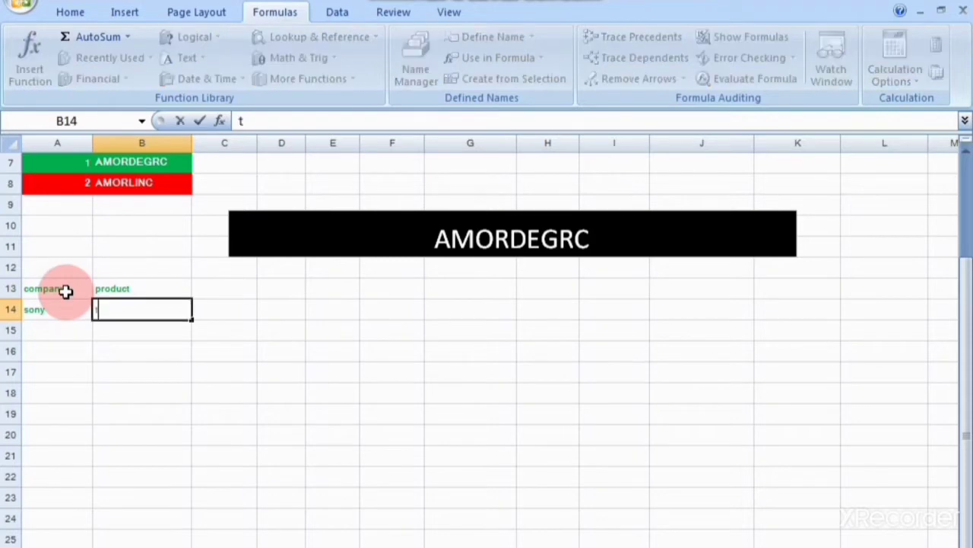
pyautogui.write('.v')
pyautogui.press('Tab')
# - Add the header "warranty" in cell C13 and the value 1 beneath it in C14
pyautogui.press('Up')
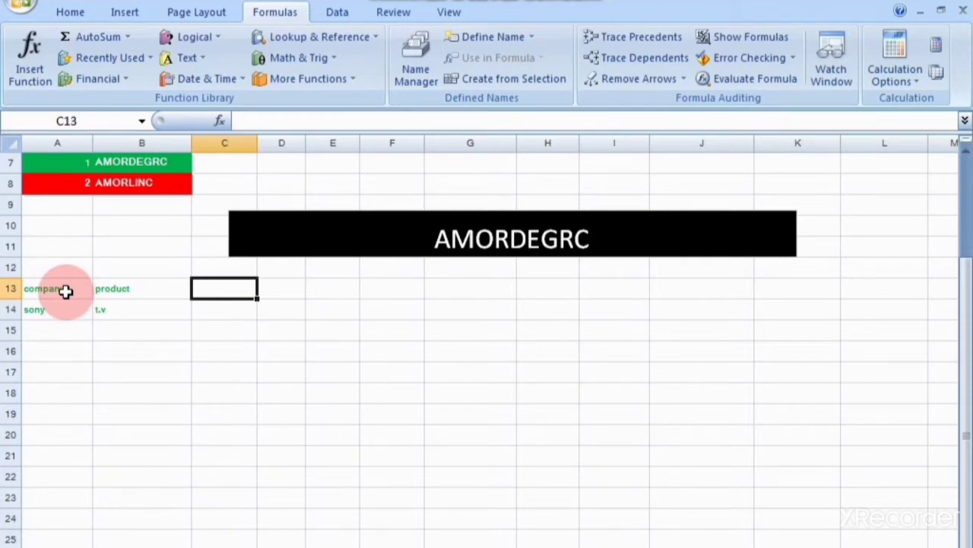
pyautogui.write('warr')
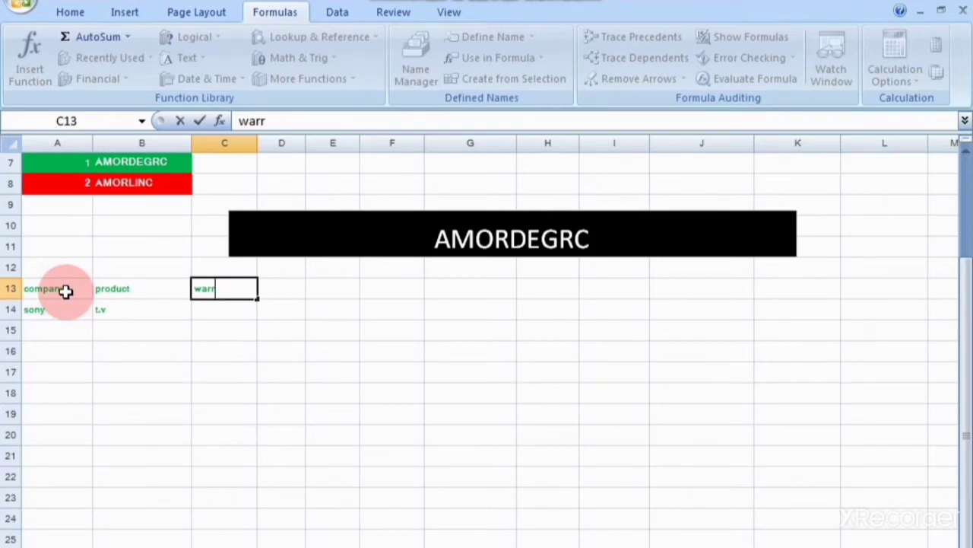
pyautogui.write('anty')
pyautogui.press('Return')
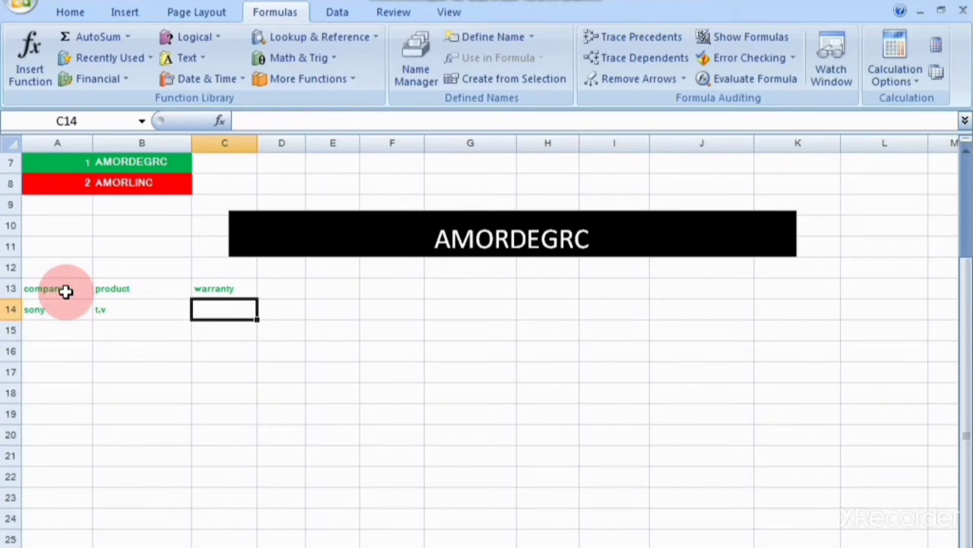
pyautogui.write('1')
pyautogui.press('Up')
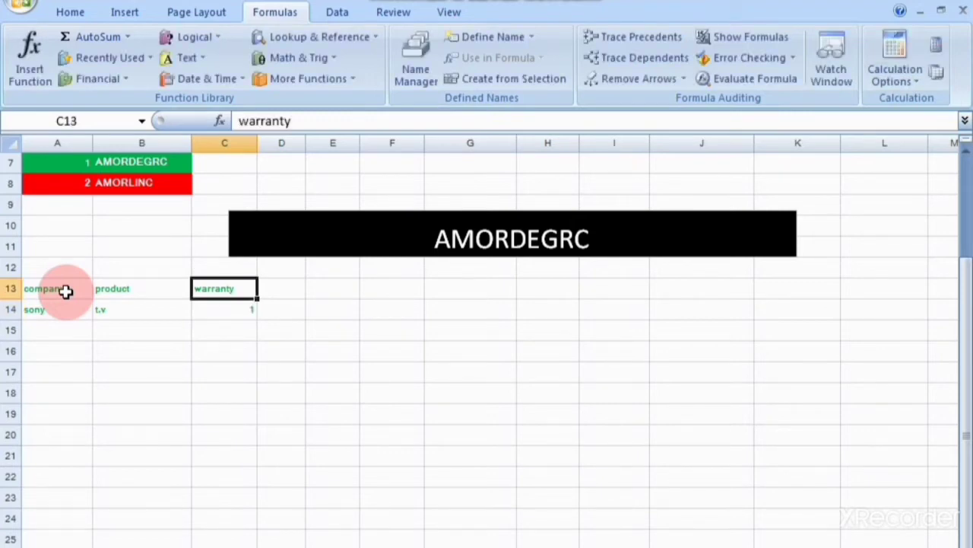
# - Add the header "oty" in cell D13 and the quantity 10 beneath it in D14
pyautogui.press('Right')
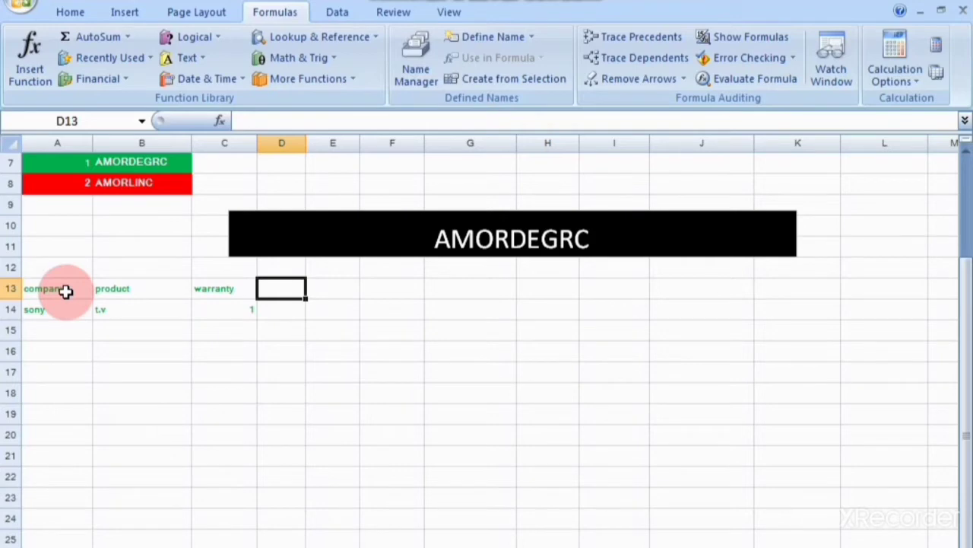
pyautogui.write('oty')
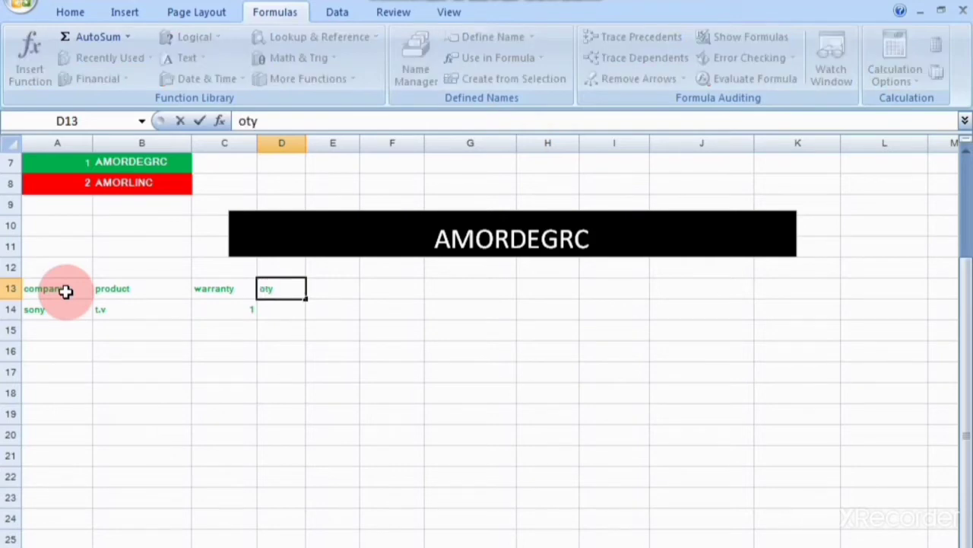
pyautogui.press('Return')
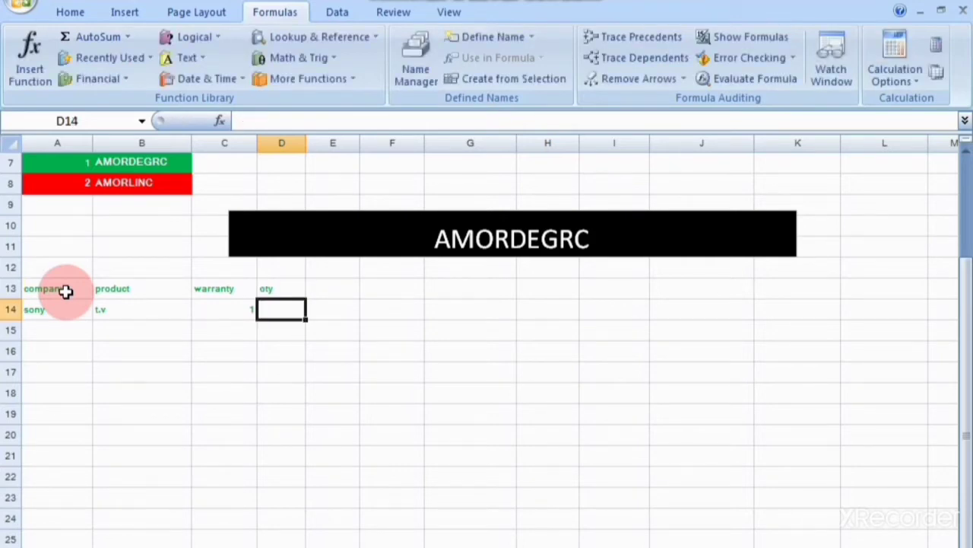
pyautogui.write('10')
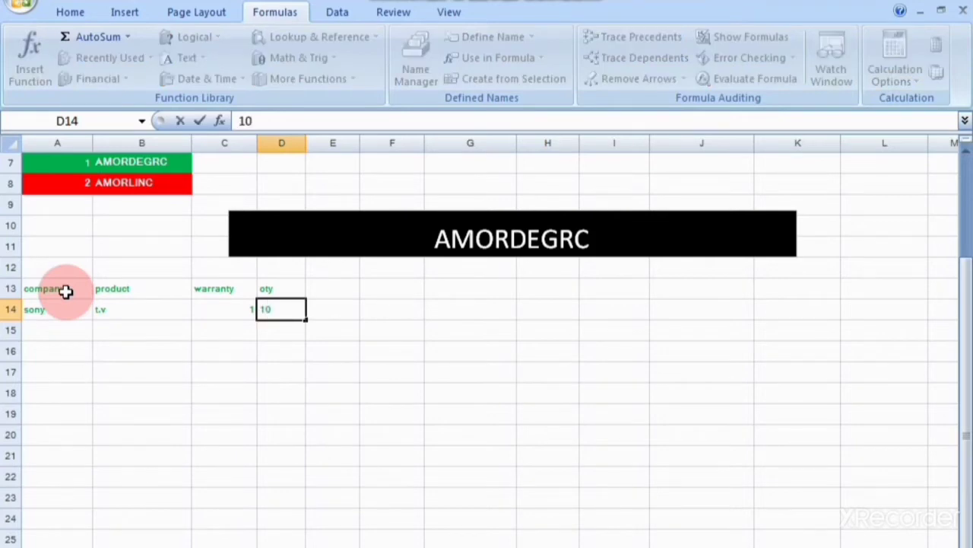
pyautogui.press('Tab')
# - Add the header "per pcs" in cell E13 and the unit price 10000 beneath it in E14
pyautogui.press('Up')
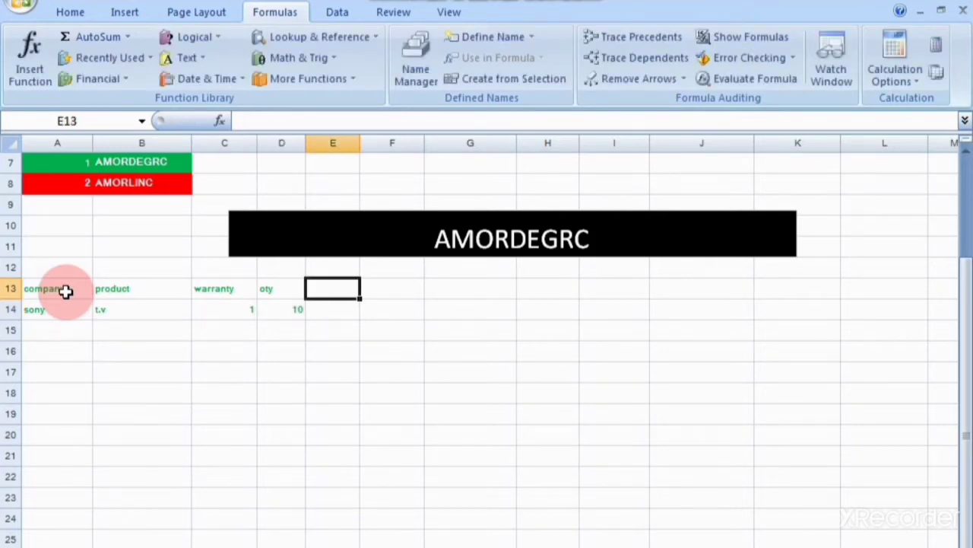
pyautogui.write('p')
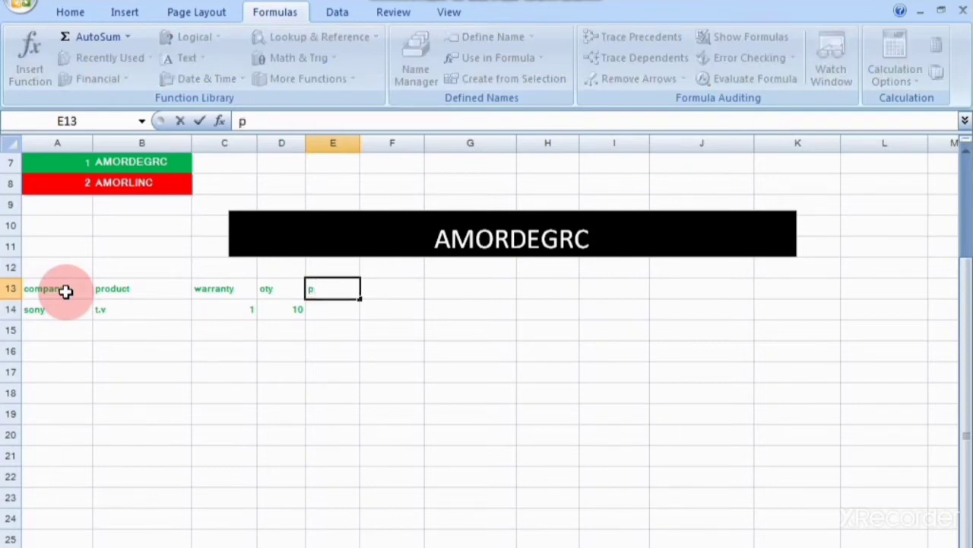
pyautogui.write('er pcs')
pyautogui.press('Return')
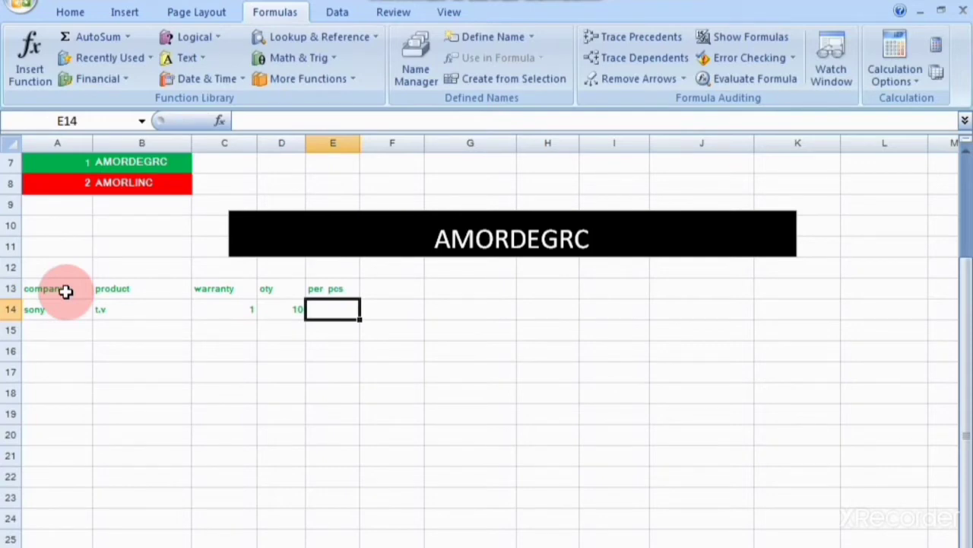
pyautogui.write('100')
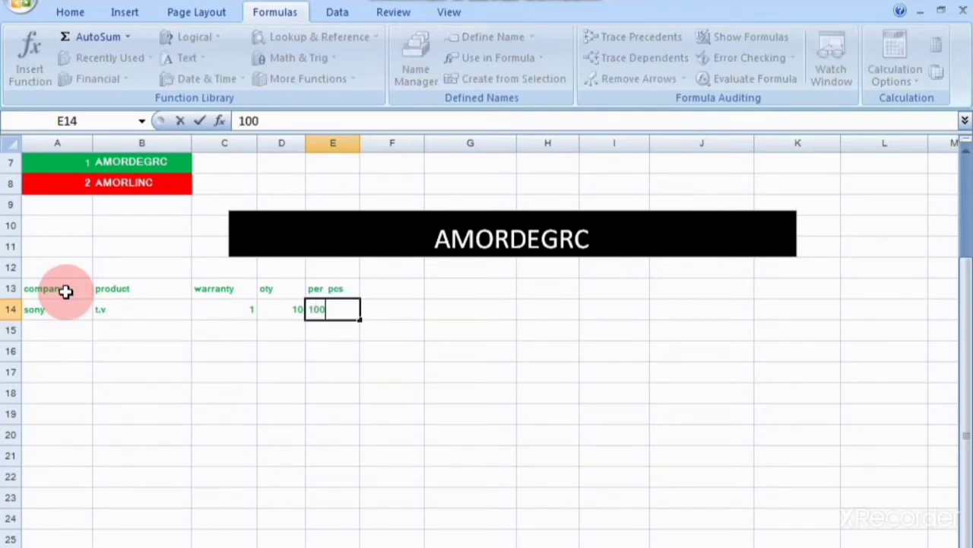
pyautogui.write('00')
pyautogui.press('Up')
# - Add the header "total cost" in cell F13, beside the unit price column
pyautogui.press('Right')
pyautogui.write('t')
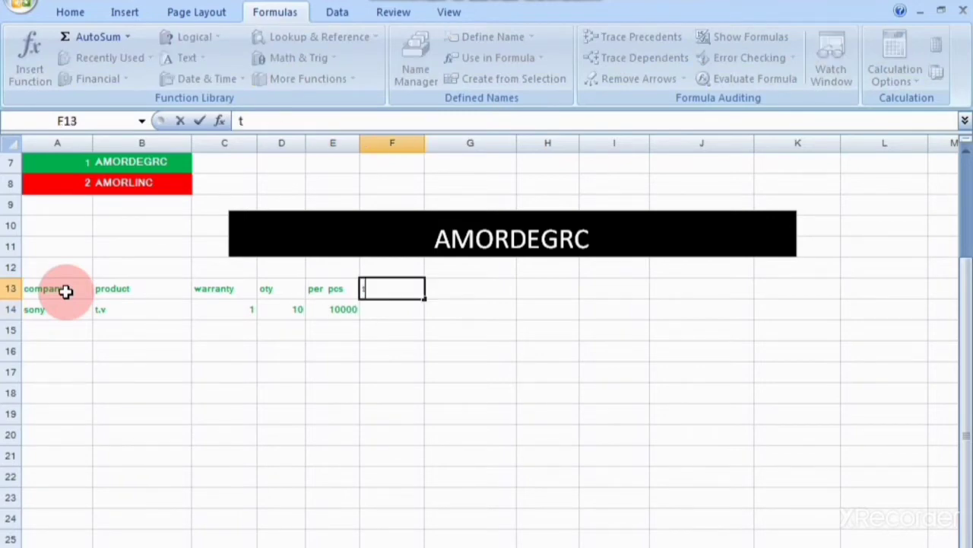
pyautogui.write('otal cost')
pyautogui.press('Return')
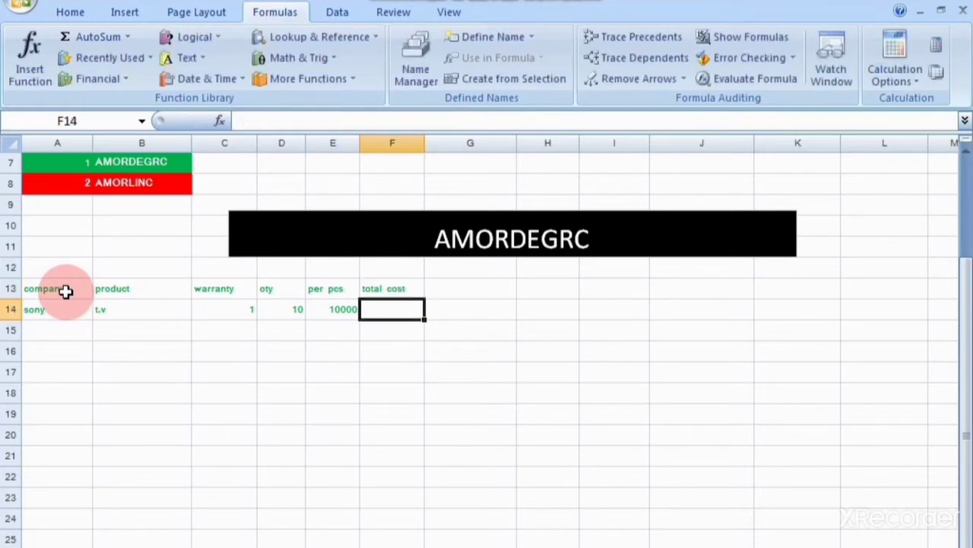
# - Calculate the total cost in F14 with a SUM formula multiplying quantity by unit price, =SUM(D14*E14
pyautogui.write('=')
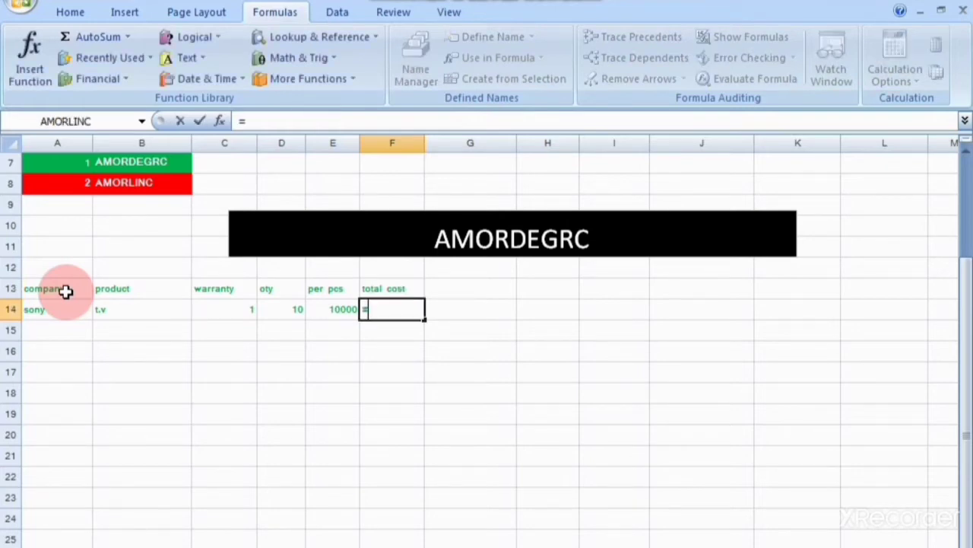
pyautogui.write('sum')
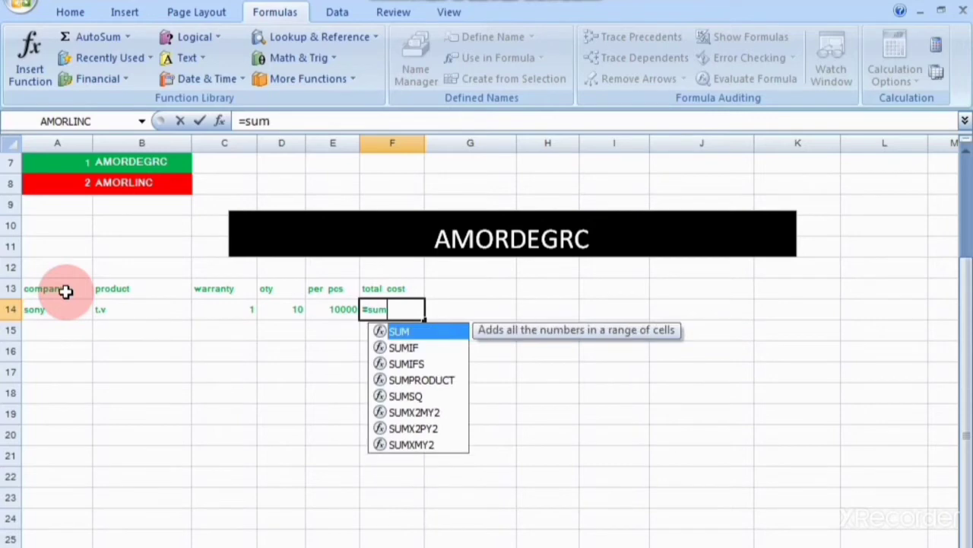
pyautogui.doubleClick(415, 331)
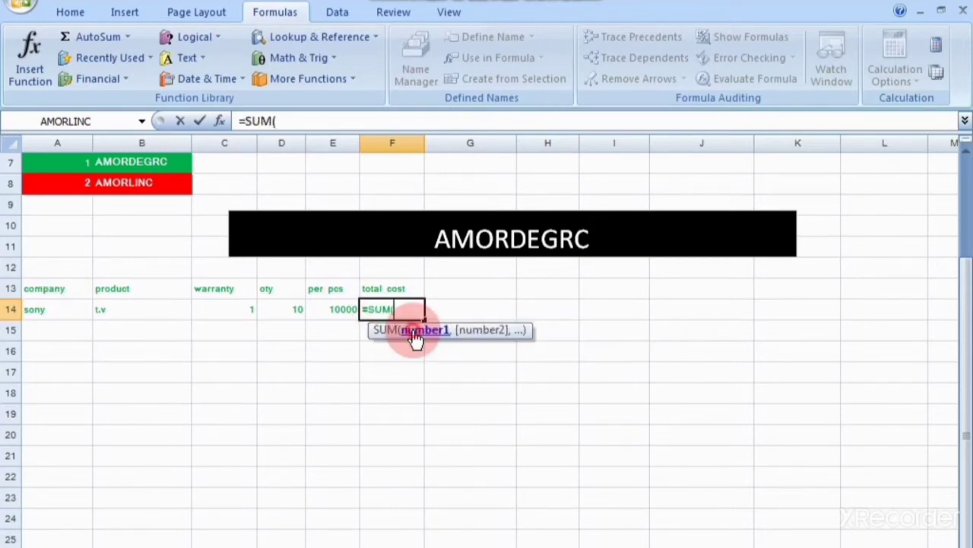
pyautogui.click(297, 311)
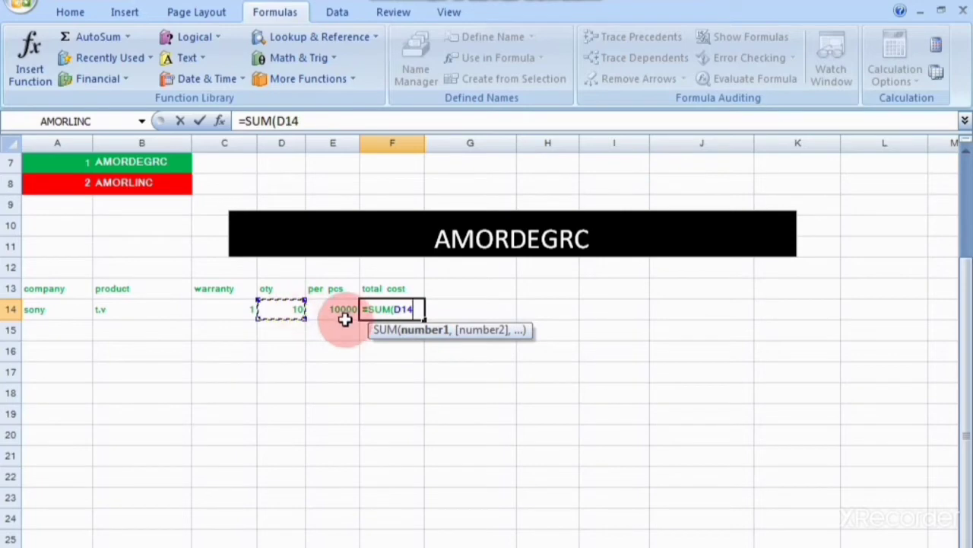
pyautogui.write('*')
pyautogui.click(344, 318)
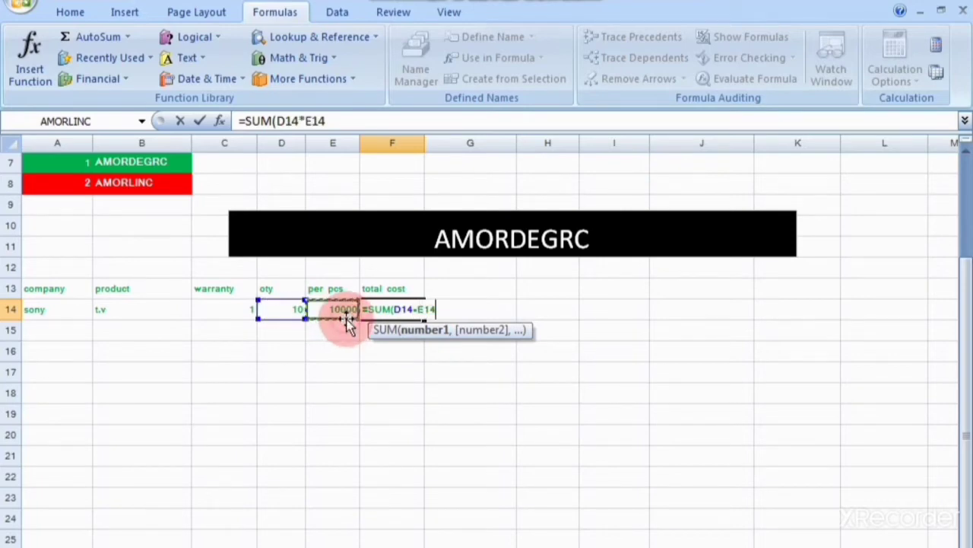
pyautogui.press('Return')
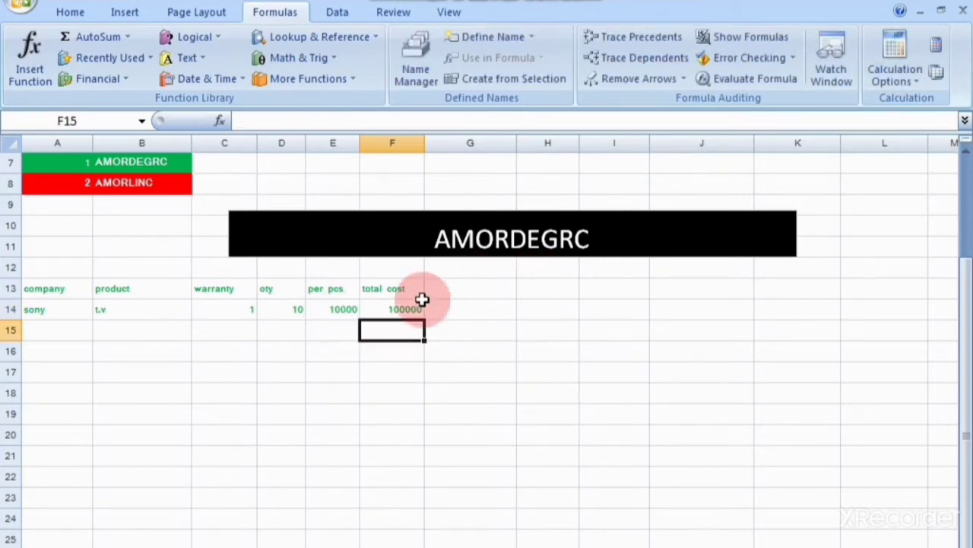
# - Add the header "date of purchased" in cell G13, beside the total cost column
pyautogui.click(446, 289)
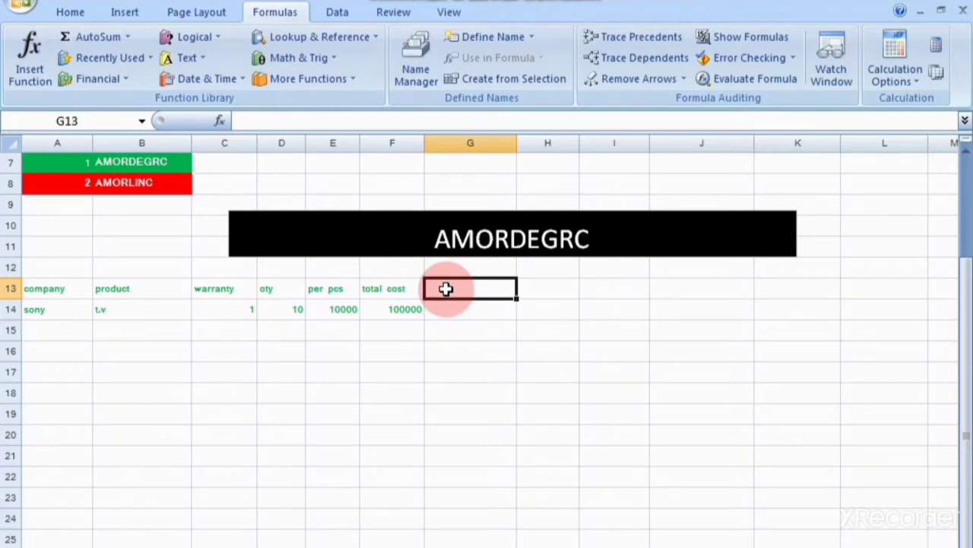
pyautogui.write('date')
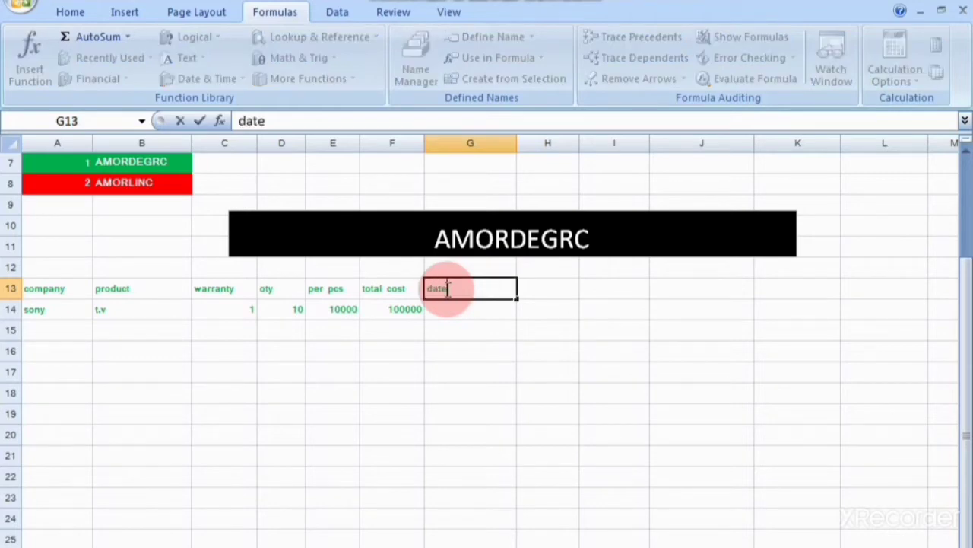
pyautogui.write('o')
pyautogui.press('BackSpace')
pyautogui.write('of purcha')
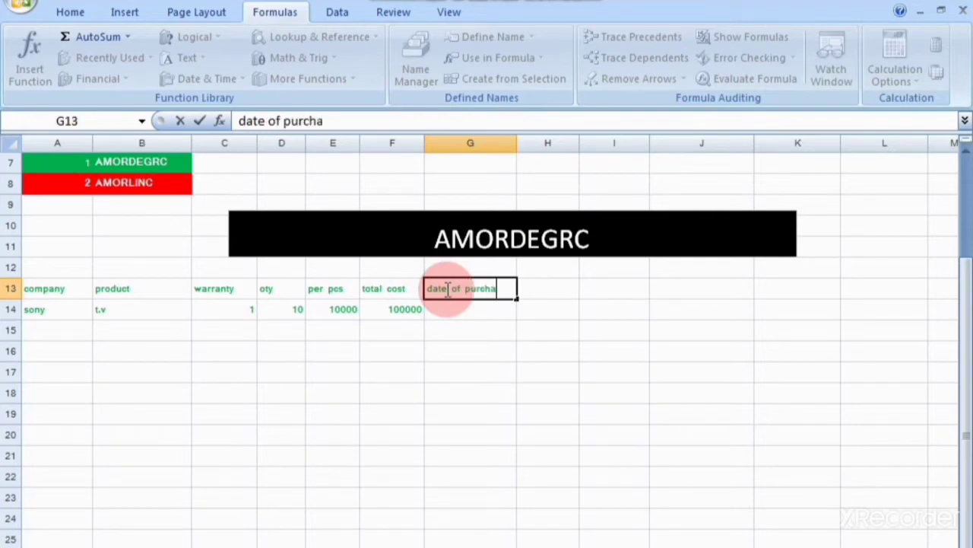
pyautogui.write('sed')
pyautogui.press('Return')
# - Enter the purchase date 1/1/2021 in G14, under the "date of purchased" header
pyautogui.press('Return')
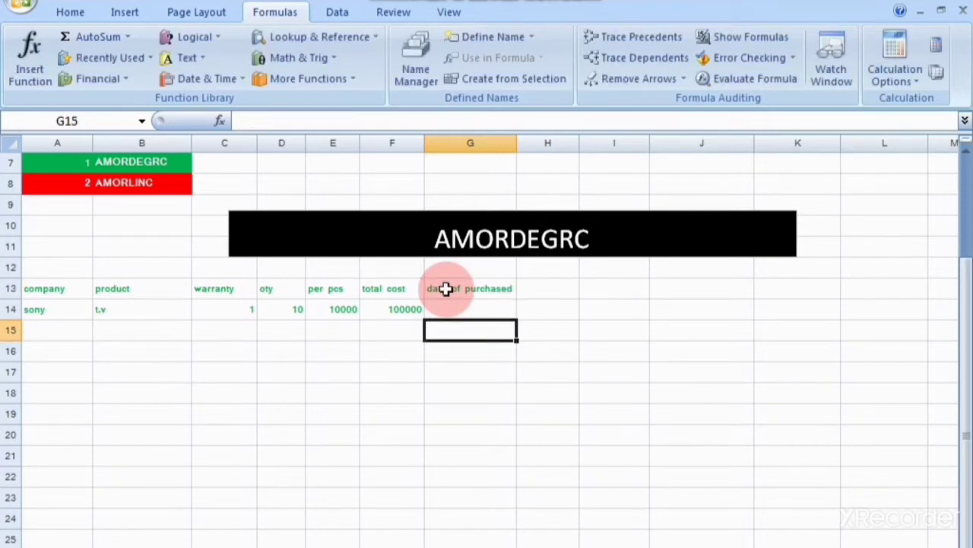
pyautogui.press('Up')
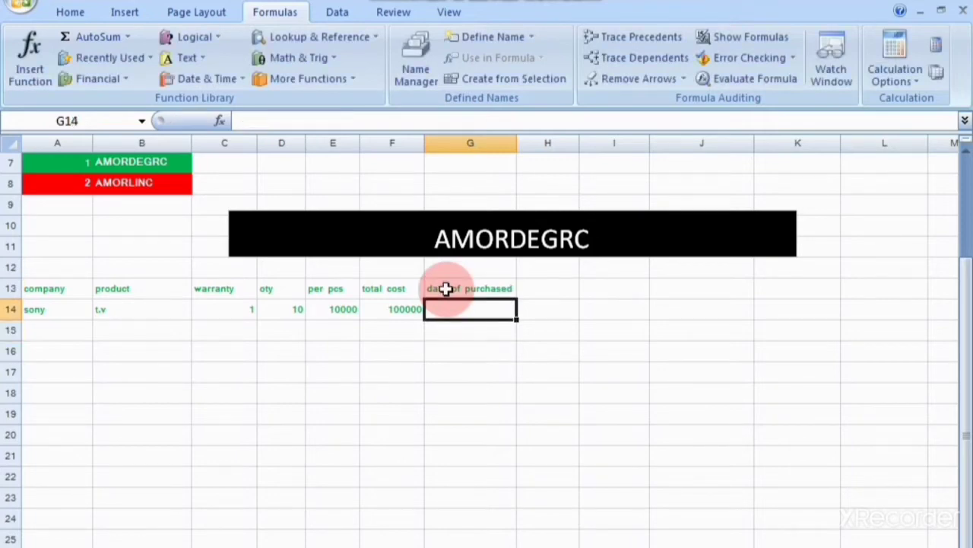
pyautogui.write('1/')
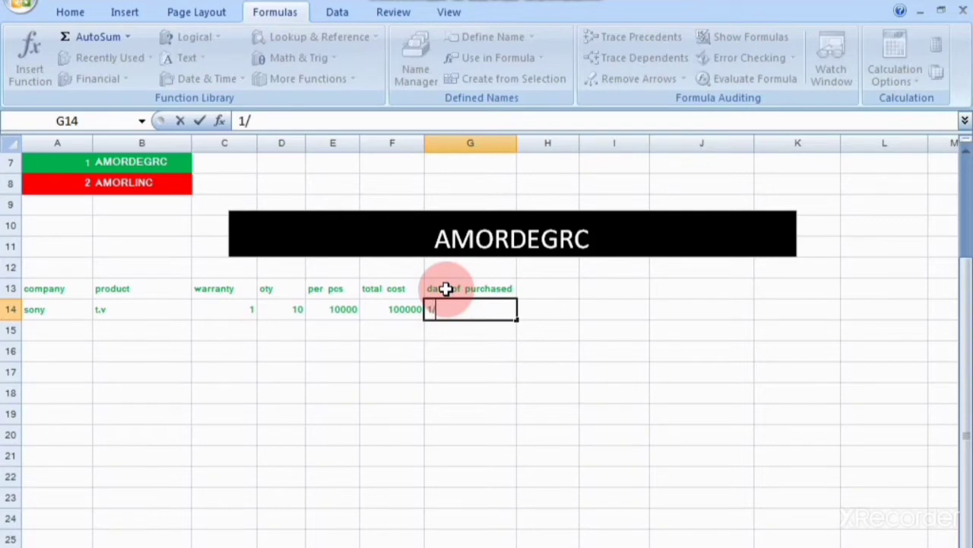
pyautogui.write('1/2021')
pyautogui.press('Tab')
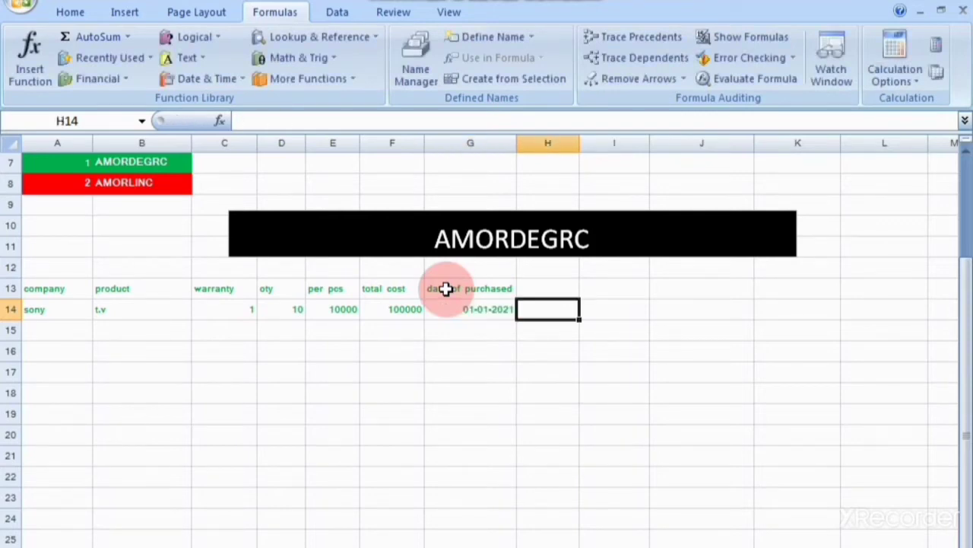
# - Add the header "end date" in cell H13 and the date 2/1/2022 beneath it in H14
pyautogui.press('Up')
pyautogui.write('e')
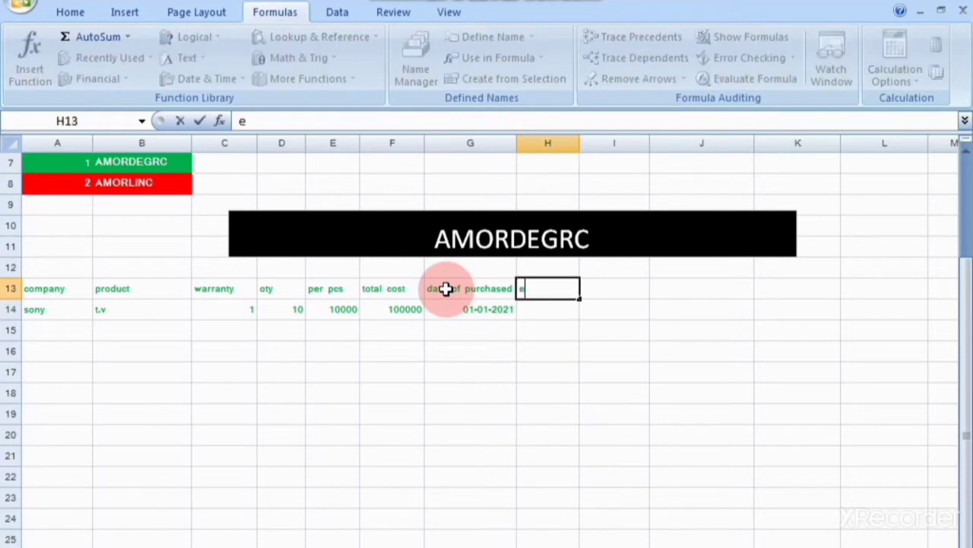
pyautogui.write('nd date')
pyautogui.press('Return')
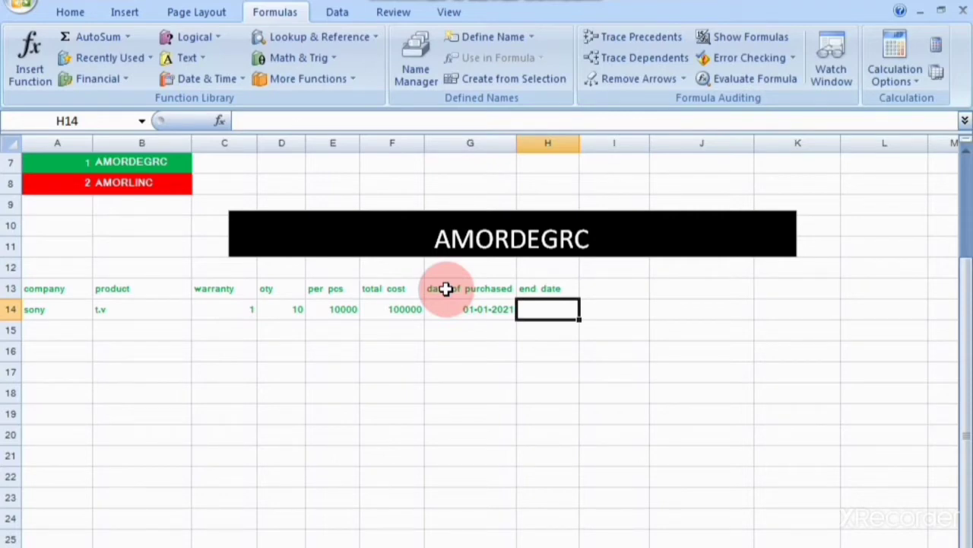
pyautogui.write('2/2')
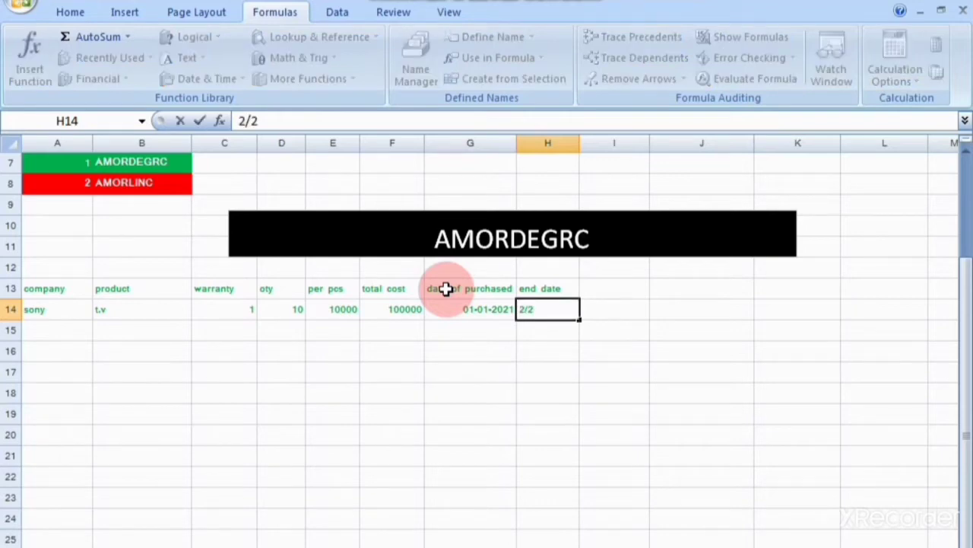
pyautogui.press('BackSpace')
pyautogui.write('1/2022')
pyautogui.press('Up')
# - Add the header "salvage value" in cell I13 and the value 500 beneath it in I14
pyautogui.press('Right')
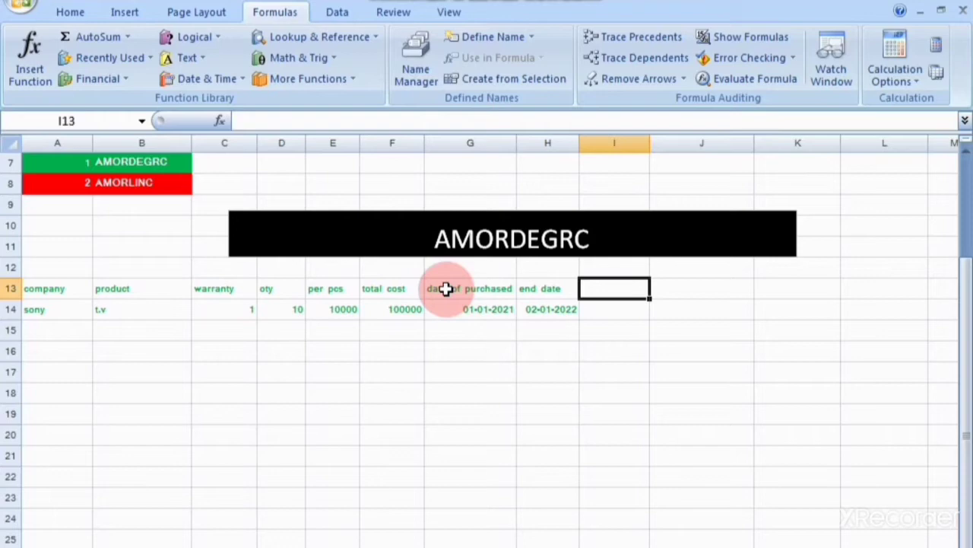
pyautogui.write('salva')
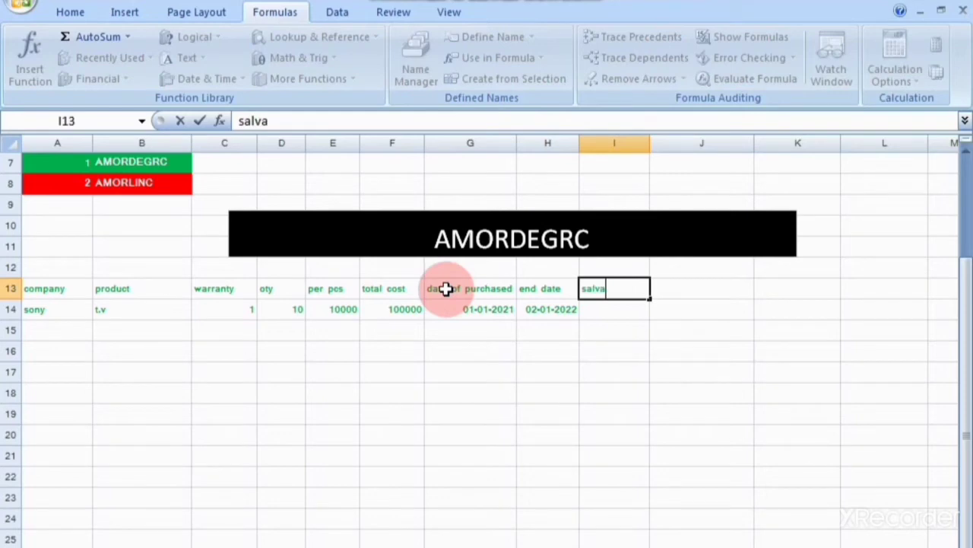
pyautogui.write('ge value')
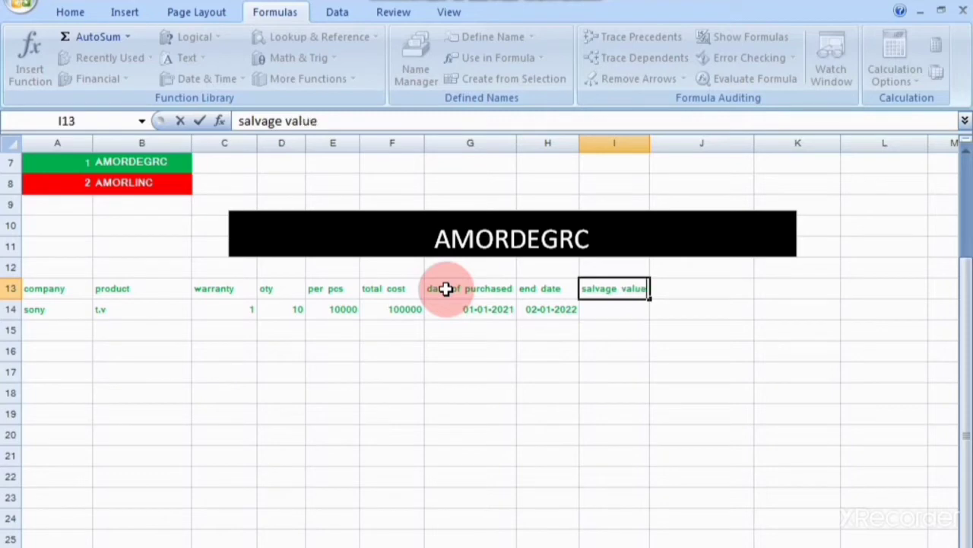
pyautogui.press('Return')
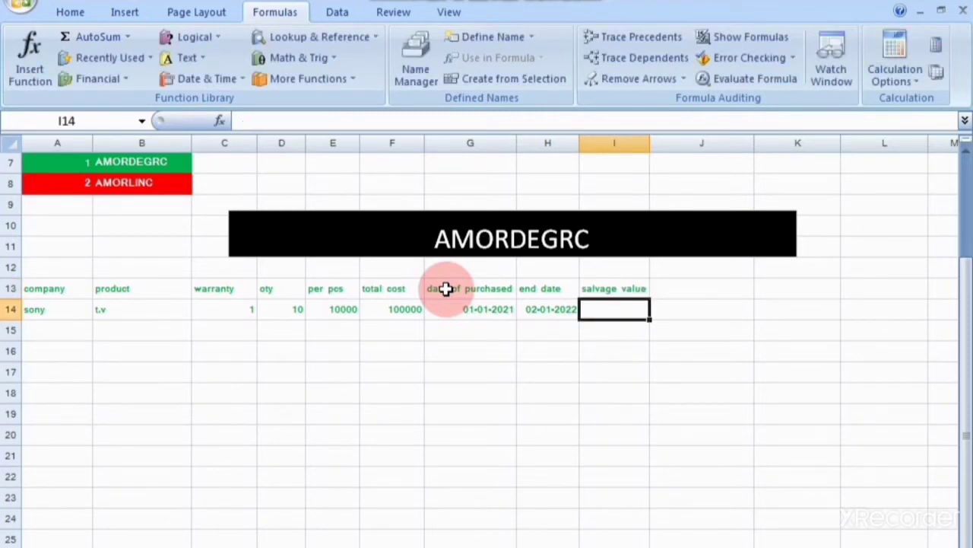
pyautogui.write('500')
pyautogui.press('Up')
# - Add the header "switch the product" in cell J13 and the value 2 beneath it in J14
pyautogui.press('Right')
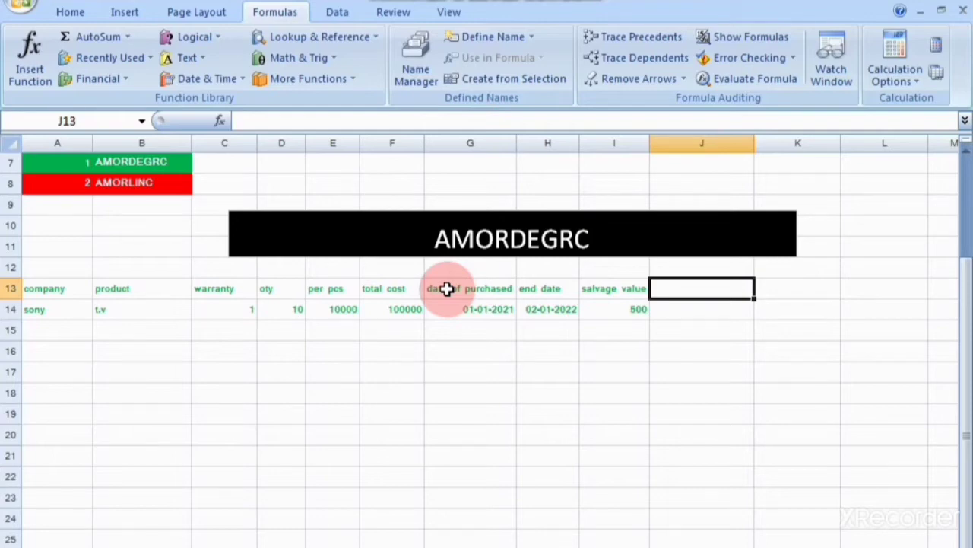
pyautogui.write('swi')
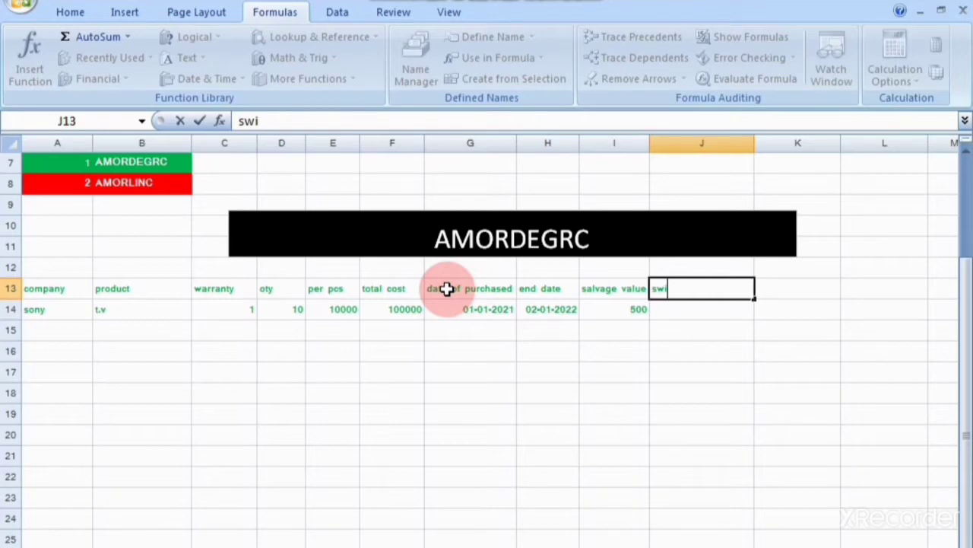
pyautogui.write('tch the')
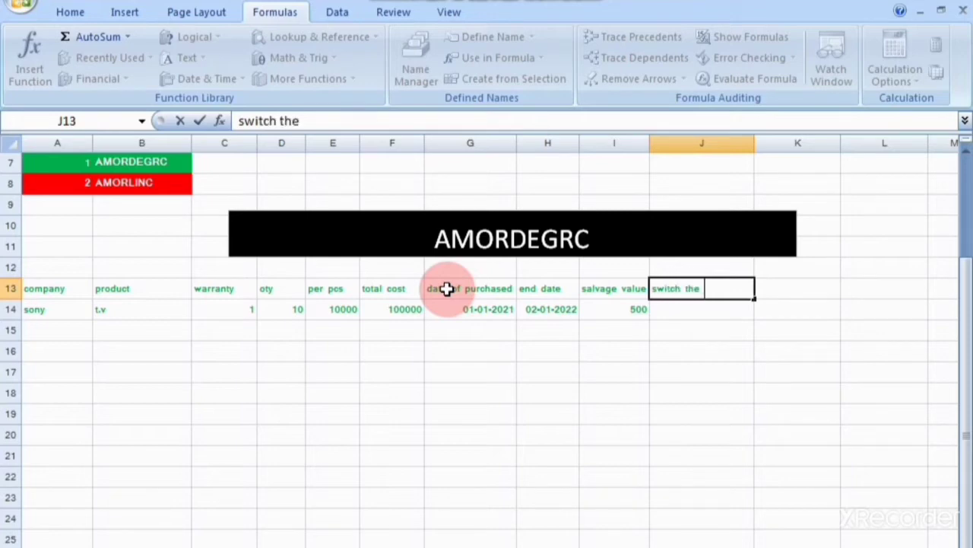
pyautogui.write(' product')
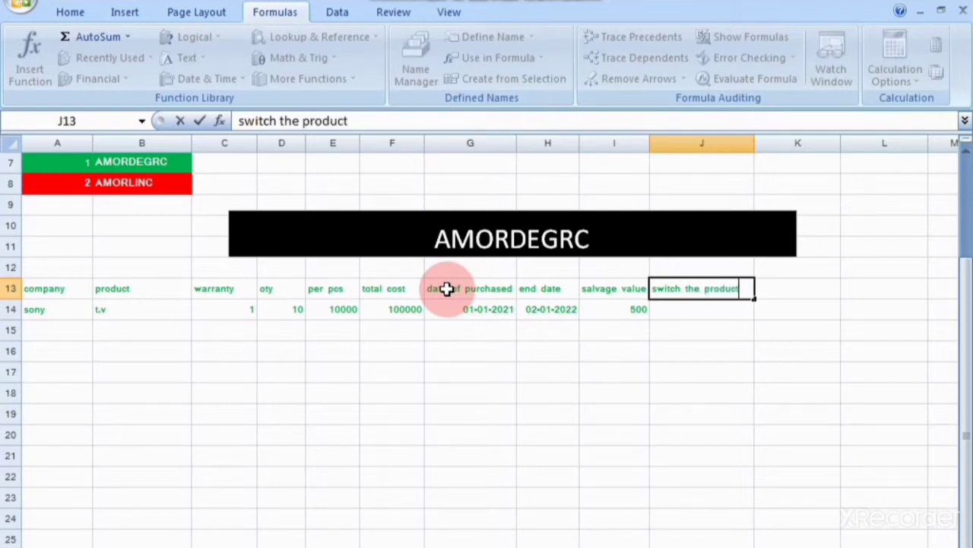
pyautogui.press('Return')
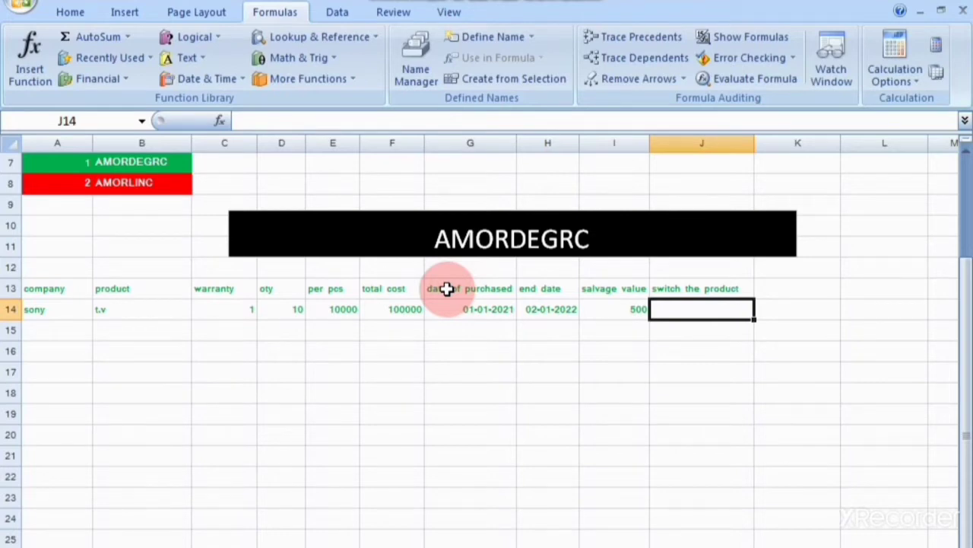
pyautogui.write('2')
pyautogui.press('Up')
# - Add the header "rate" in cell K13 and the rate 10% beneath it in K14
pyautogui.press('Right')
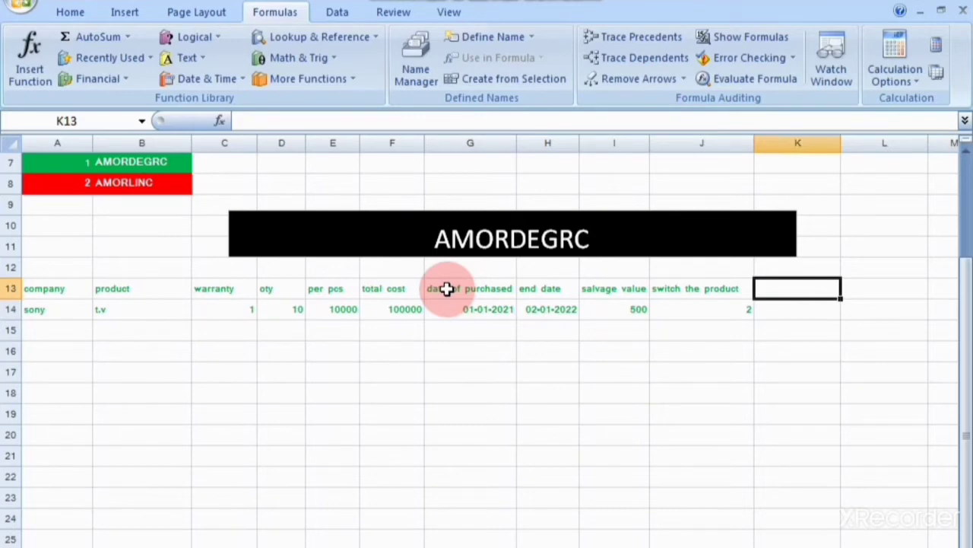
pyautogui.write('rate')
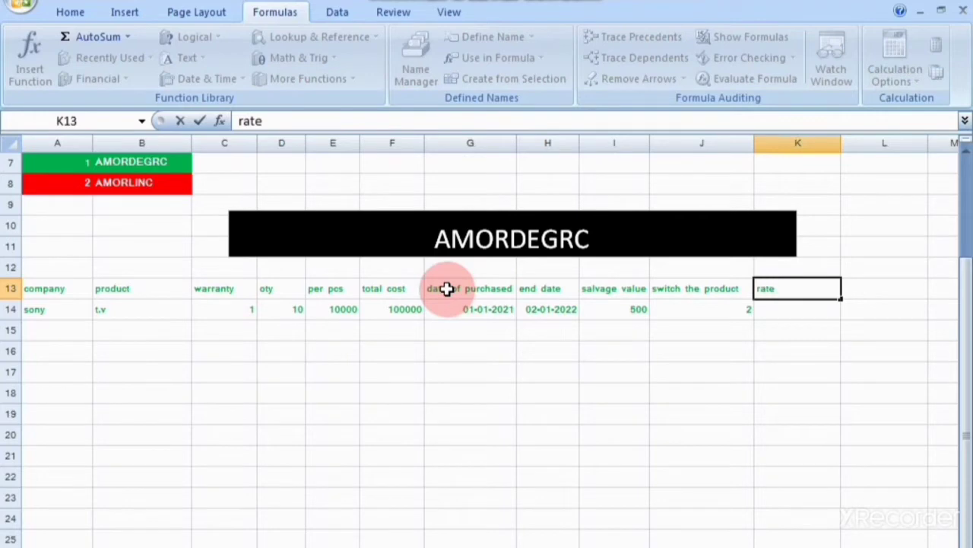
pyautogui.press('Return')
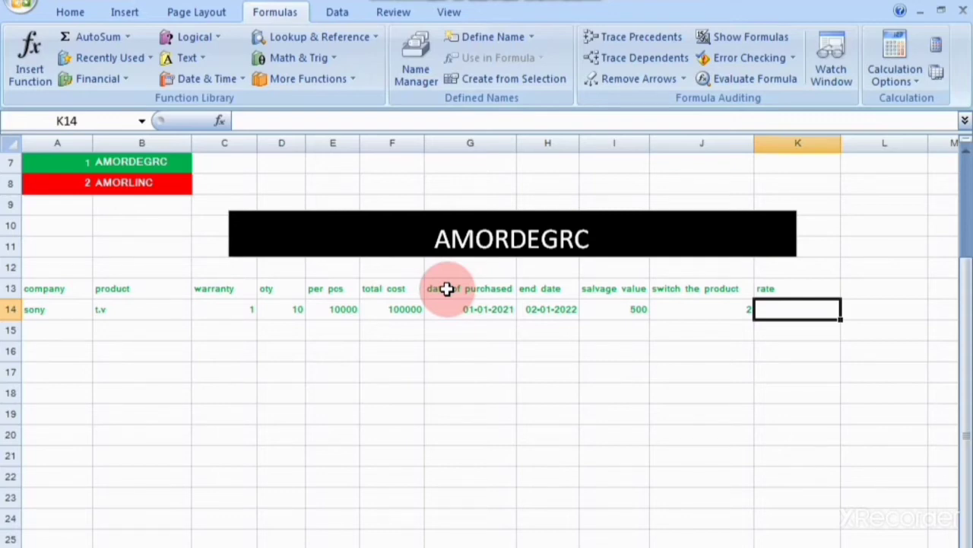
pyautogui.write('10')
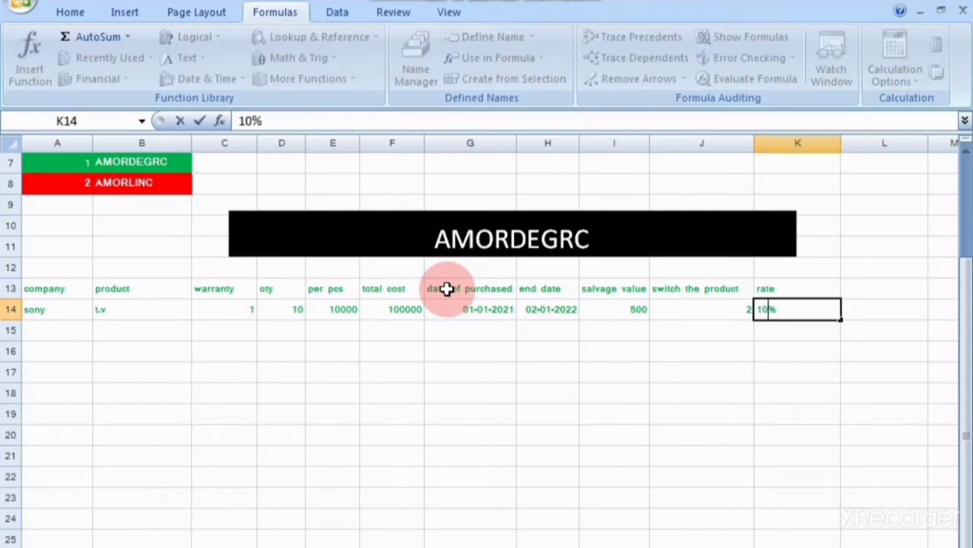
pyautogui.press('Tab')
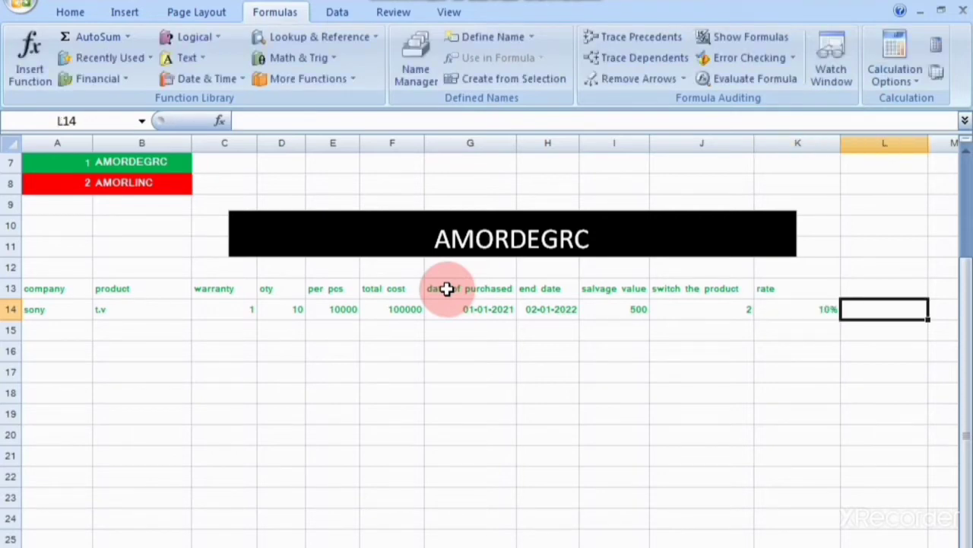
# - Add the header "amonrdegrc" in cell L13, beside the rate column
pyautogui.press('Up')
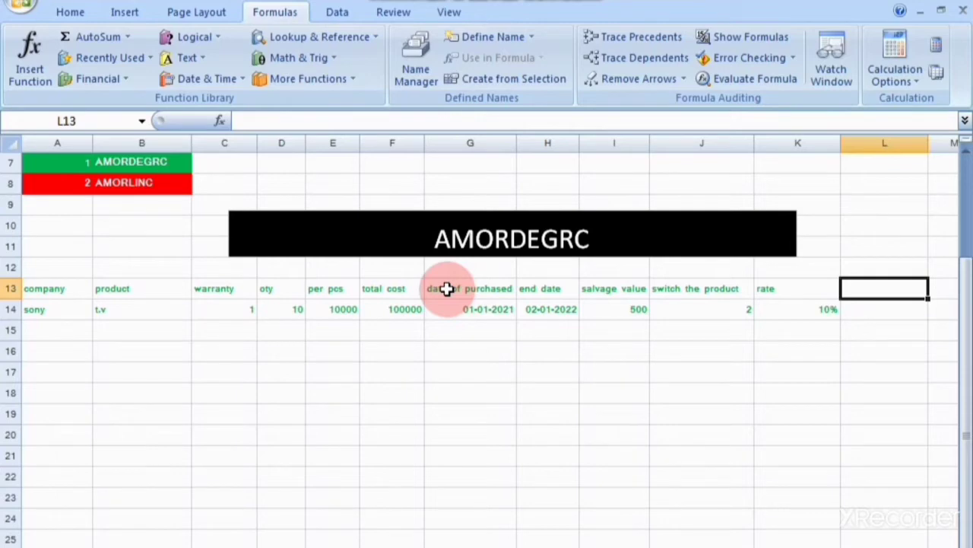
pyautogui.write('amon')
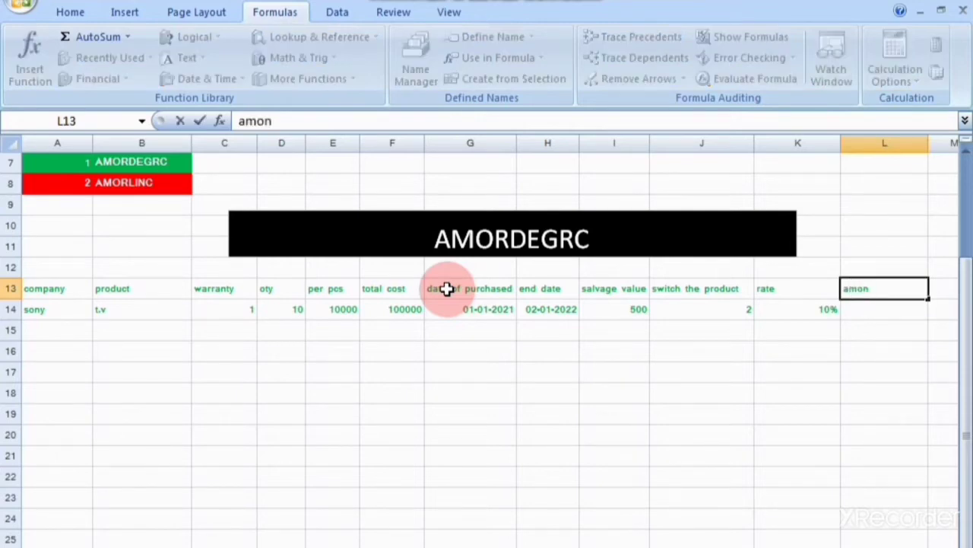
pyautogui.write('rde')
pyautogui.write('grc')
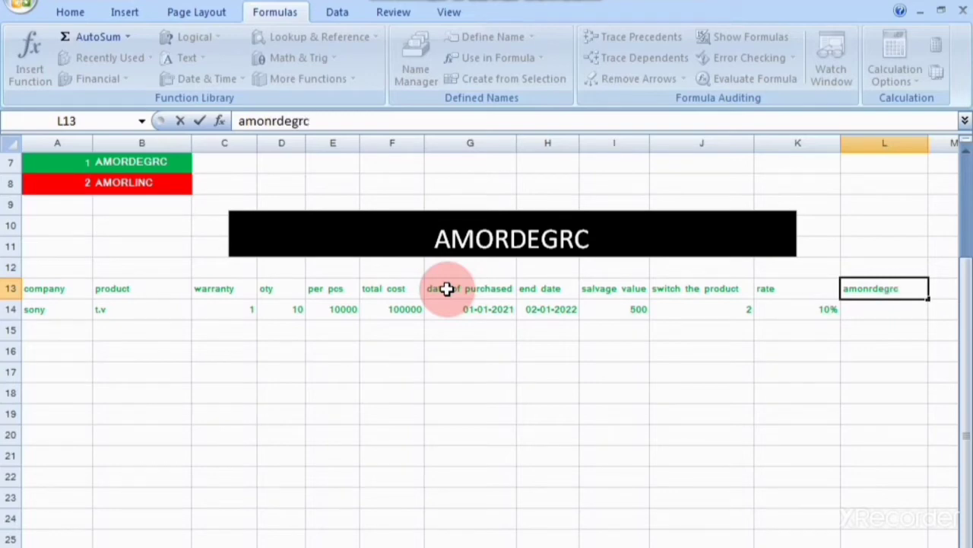
pyautogui.press('Return')
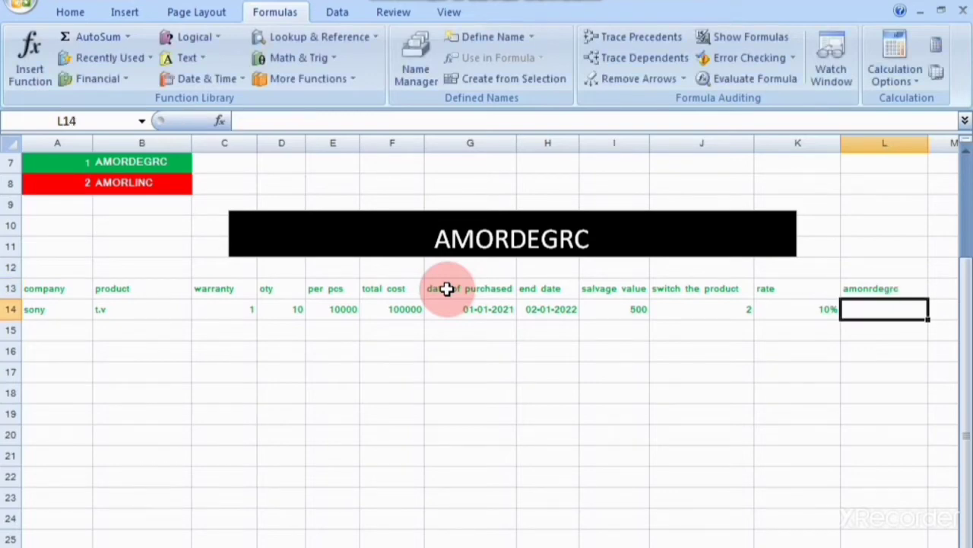
# - Start an AMORDEGRC formula in L14 with total cost F14 and purchase date G14 as its first two arguments
pyautogui.write('=a')
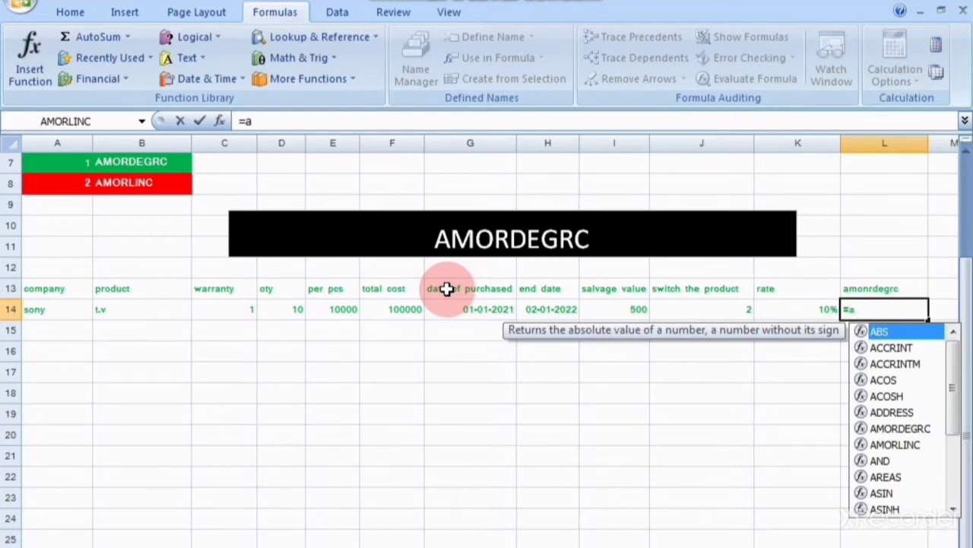
pyautogui.write('mo')
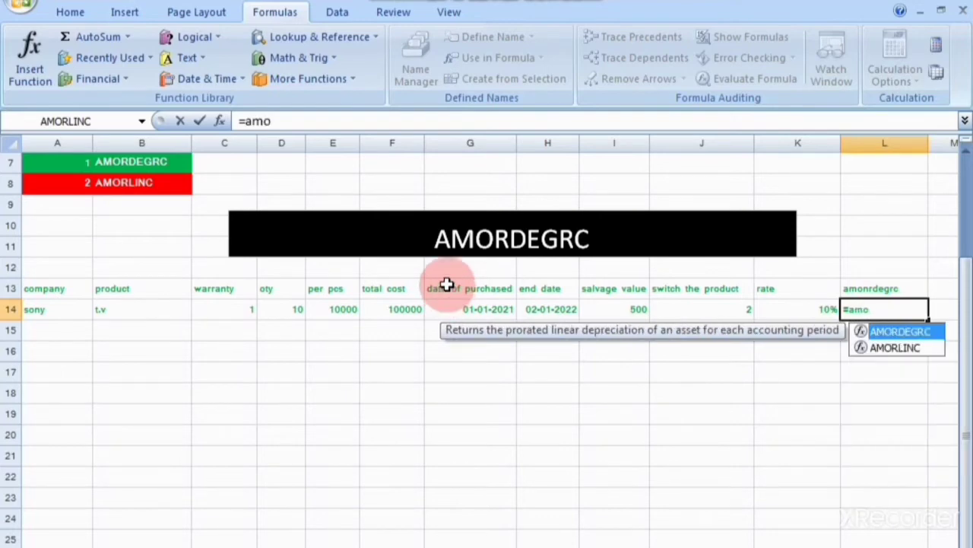
pyautogui.doubleClick(892, 331)
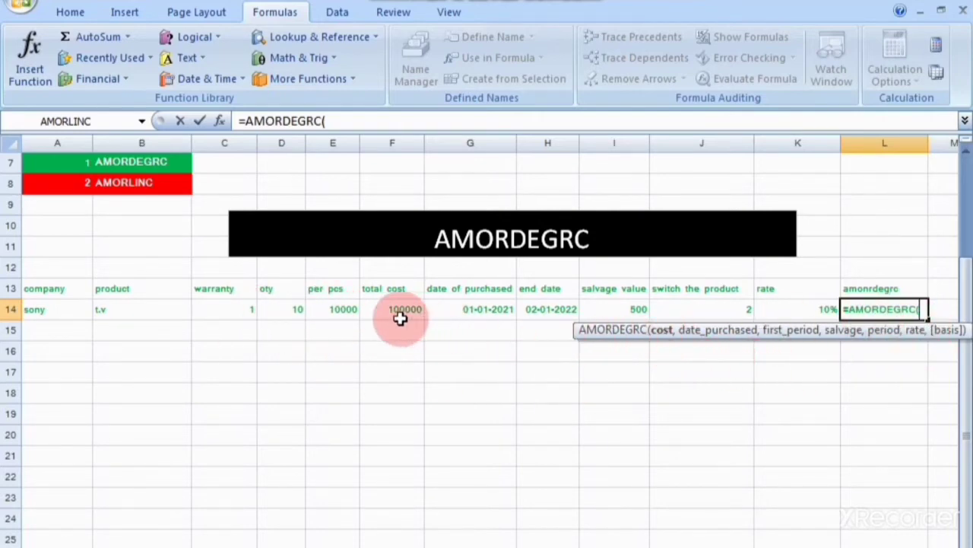
pyautogui.click(378, 309)
pyautogui.write(',')
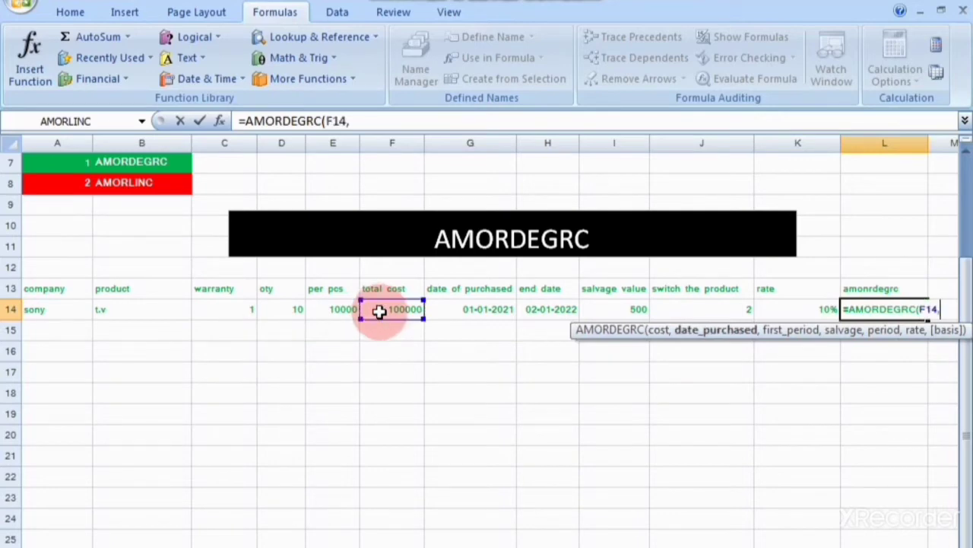
pyautogui.click(463, 309)
pyautogui.write(',')
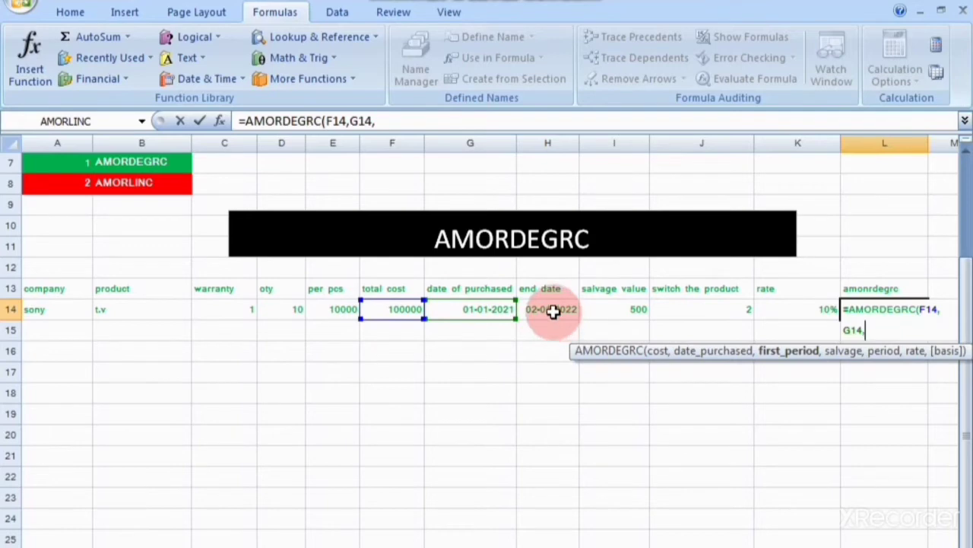
# - Add end date H14, salvage value I14 and period J14 as the next arguments of the AMORDEGRC formula
pyautogui.click(553, 310)
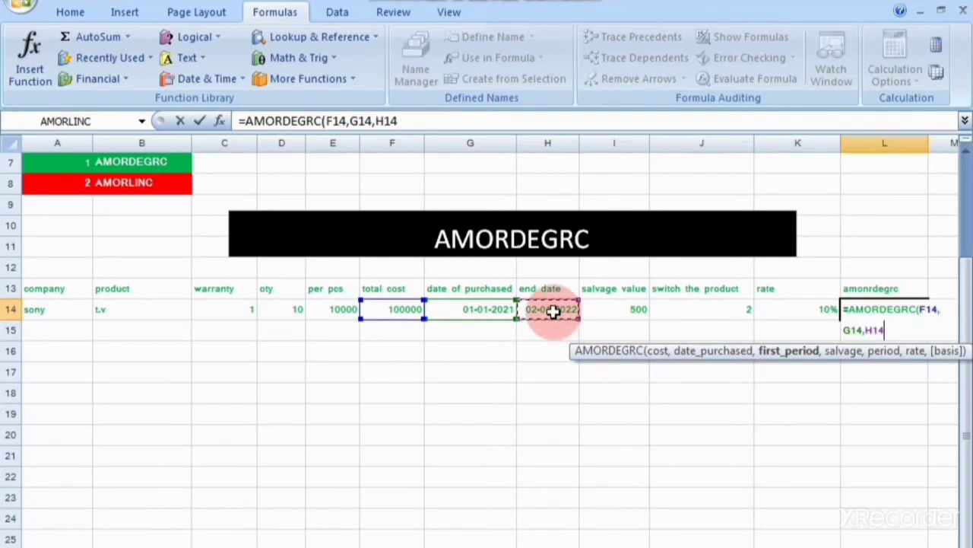
pyautogui.write(',')
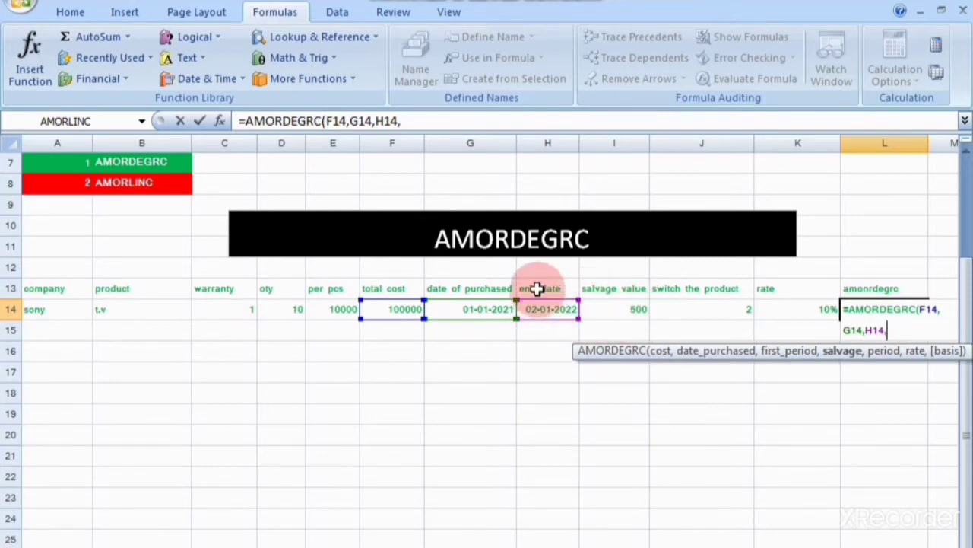
pyautogui.click(630, 313)
pyautogui.write(',')
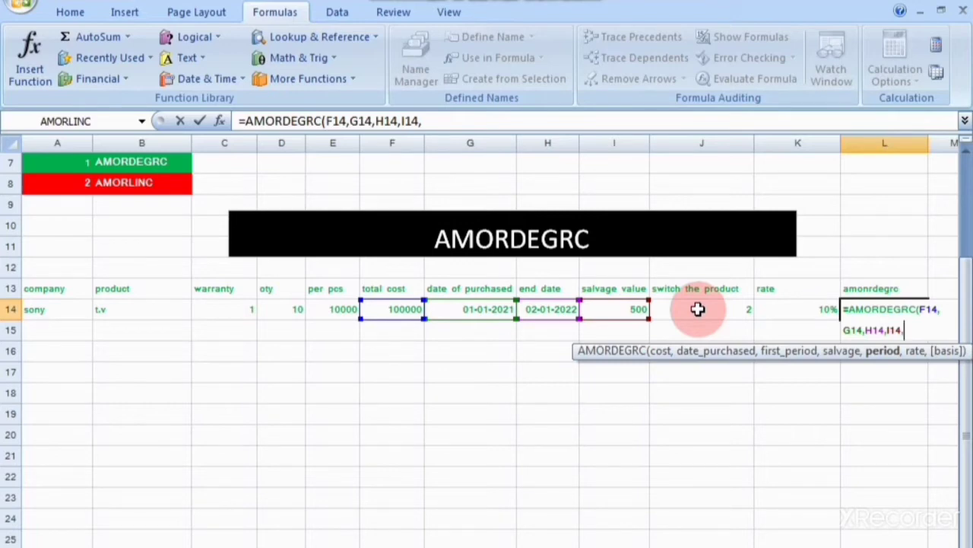
pyautogui.click(699, 309)
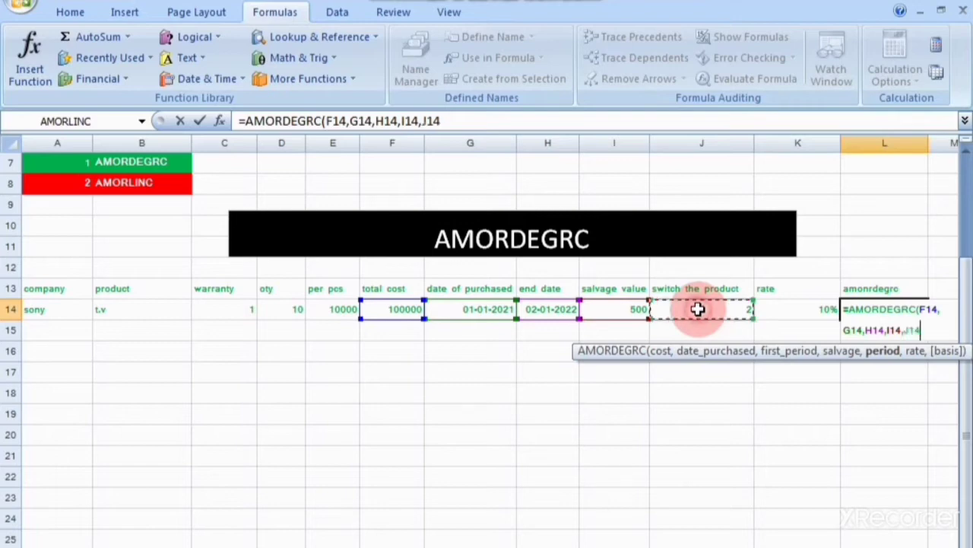
pyautogui.write(',')
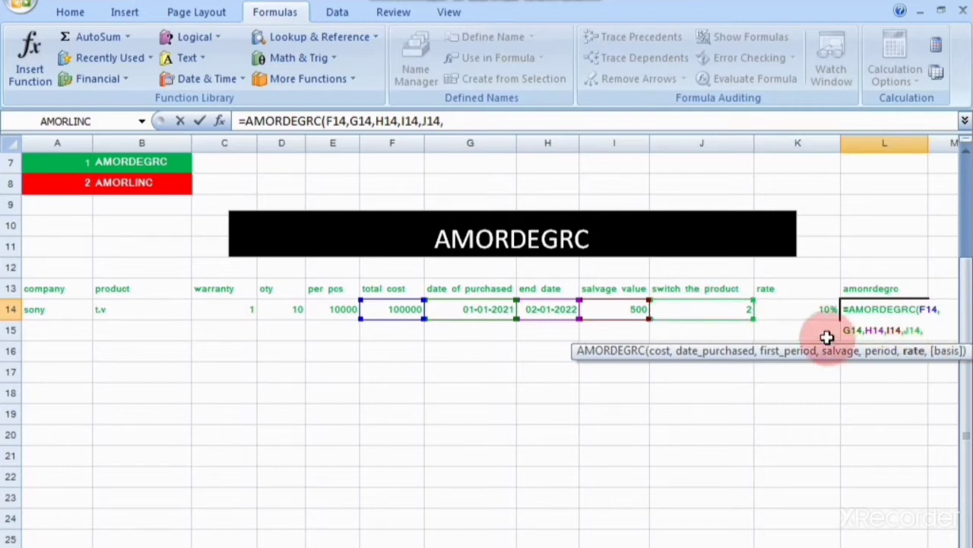
# - Finish the AMORDEGRC formula in L14 with rate K14 and basis 0, and review the completed cell
pyautogui.click(791, 311)
pyautogui.write(',')
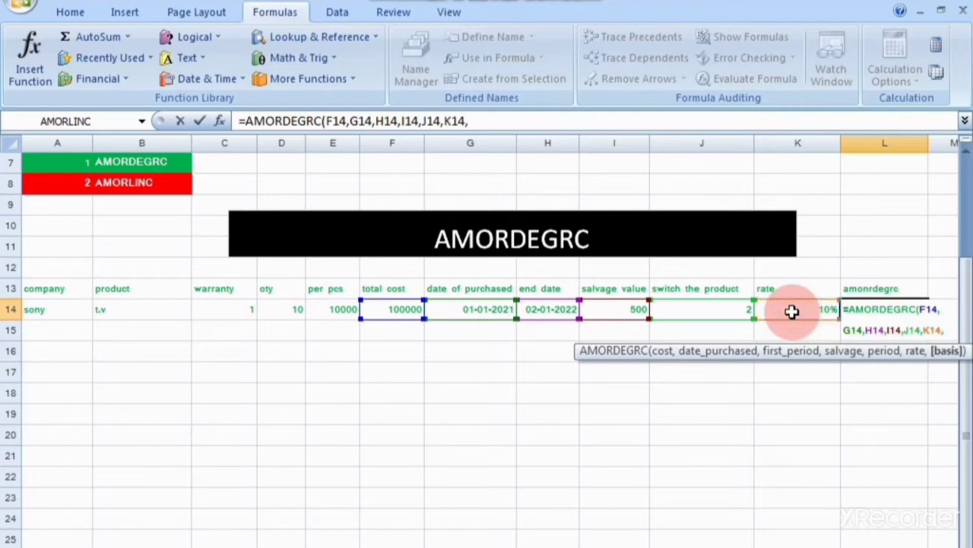
pyautogui.write('0')
pyautogui.write(')')
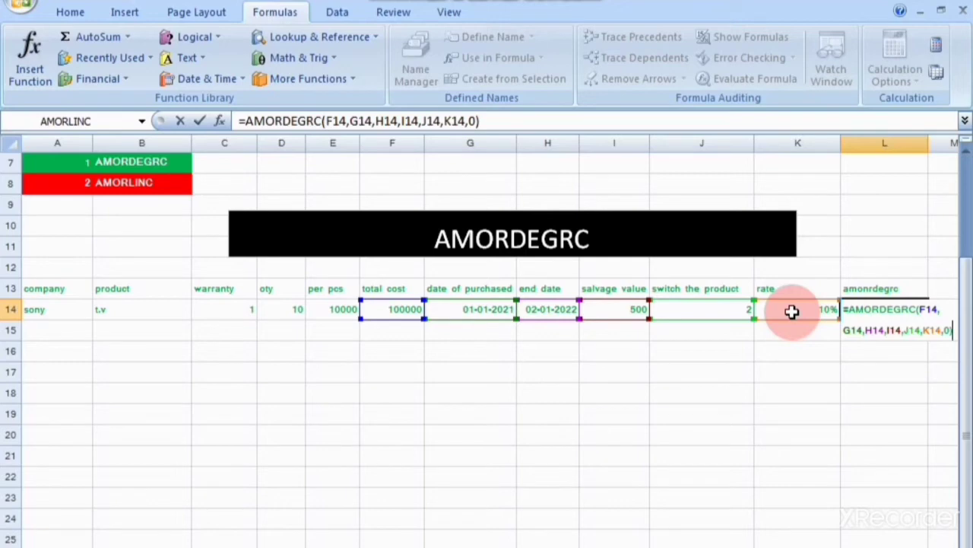
pyautogui.press('Return')
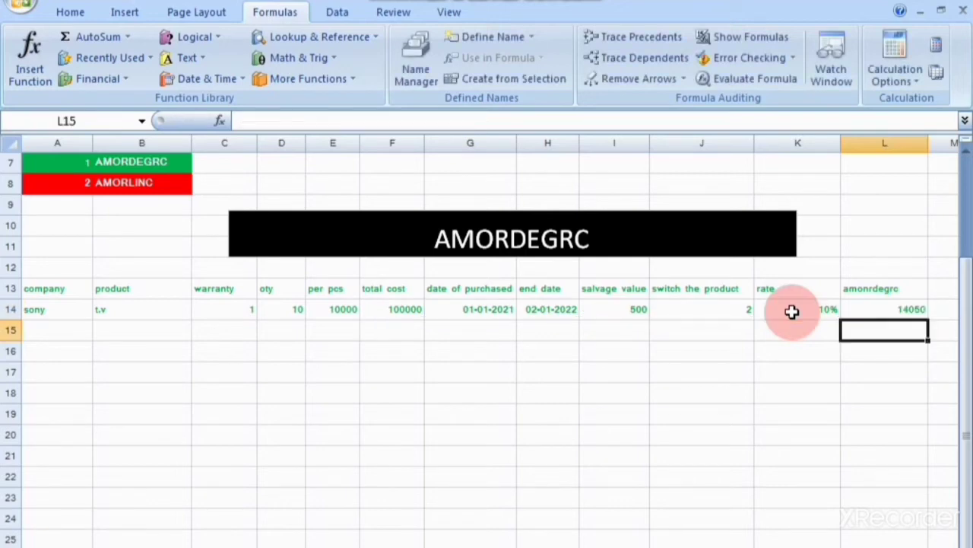
pyautogui.click(894, 308)
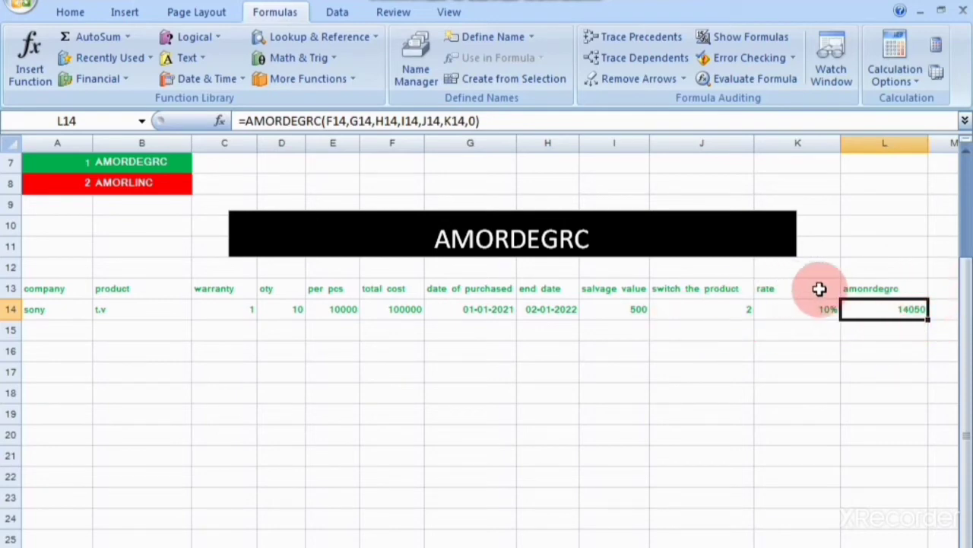
pyautogui.click(885, 342)
pyautogui.click(886, 311)
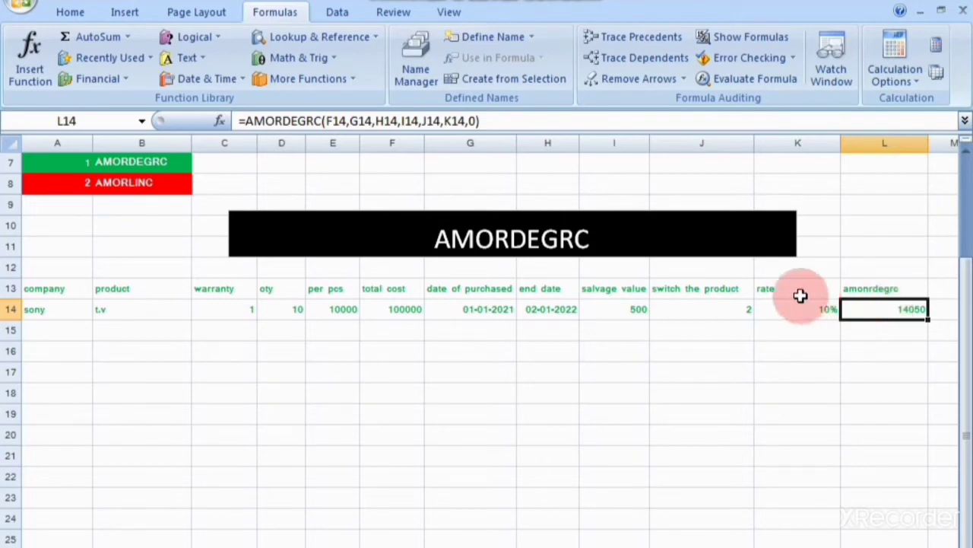
# - Set the period in J14 to 1 and inspect the recalculated depreciation in L14
pyautogui.click(707, 308)
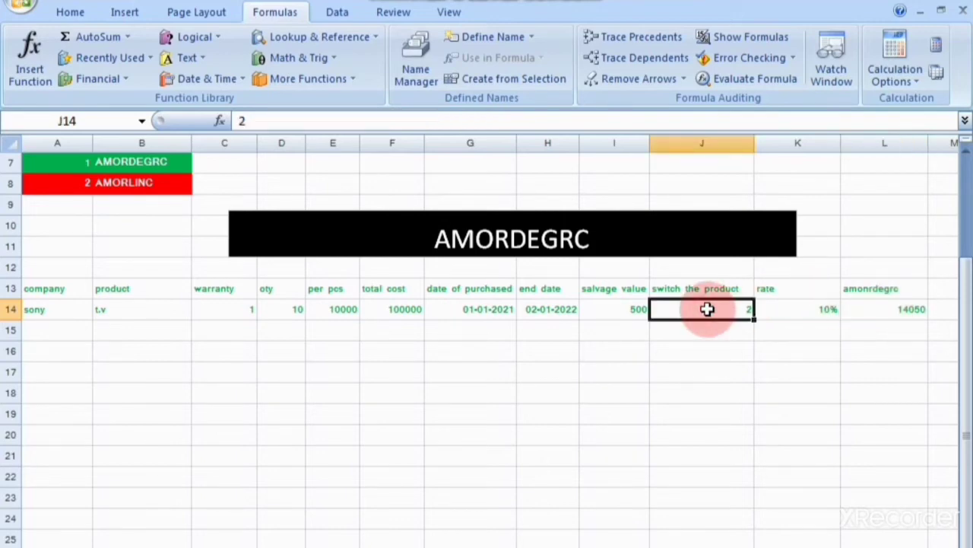
pyautogui.press('BackSpace')
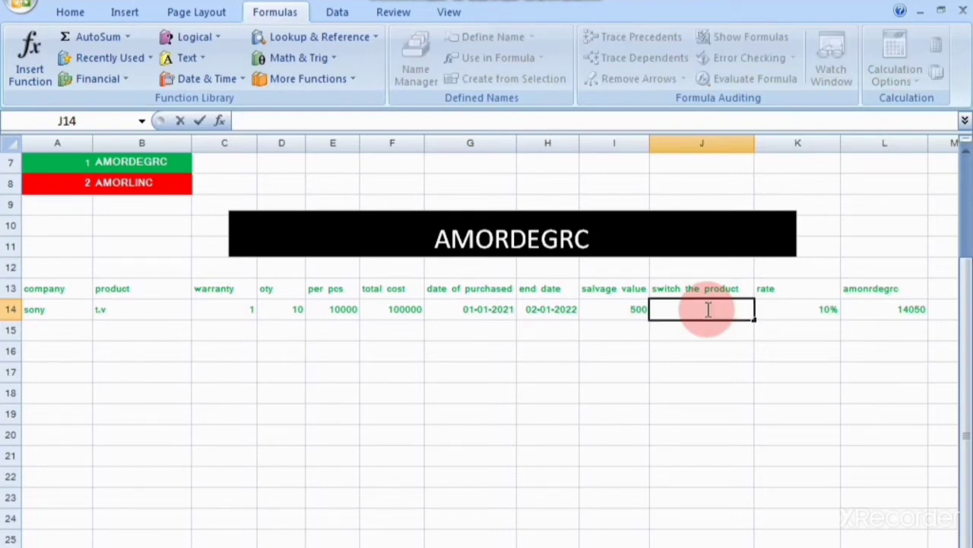
pyautogui.write('1')
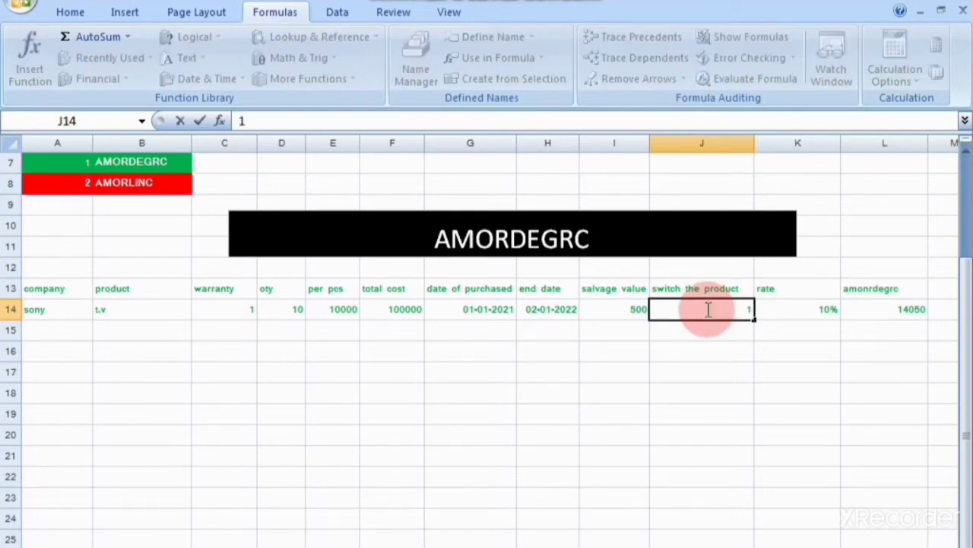
pyautogui.click(909, 330)
pyautogui.click(729, 308)
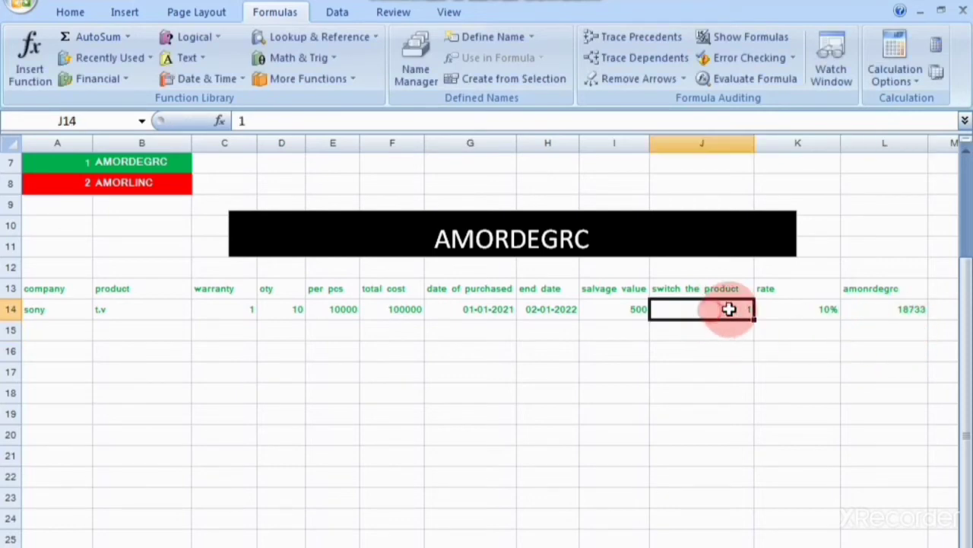
pyautogui.click(909, 312)
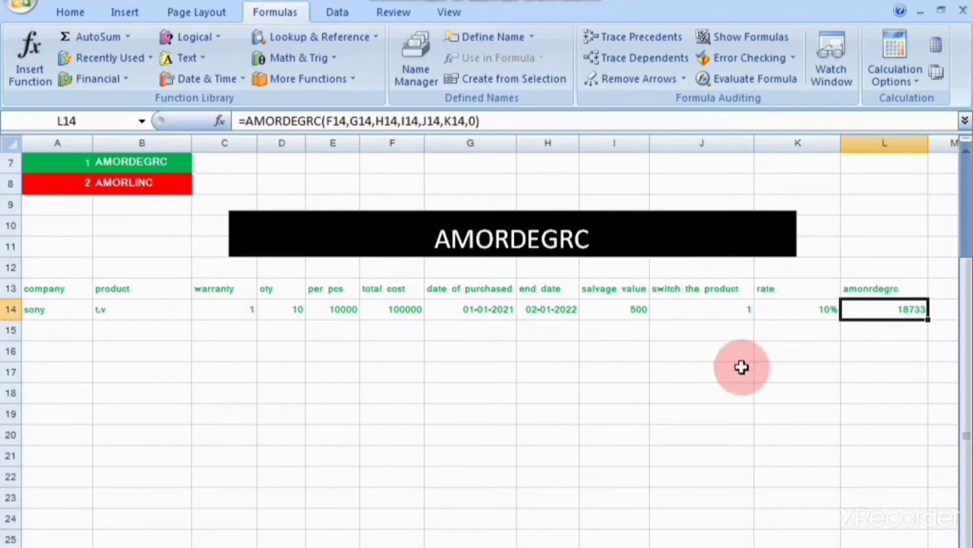
# - Set the period under "switch the product" in J14 to 4
pyautogui.click(720, 307)
pyautogui.press('BackSpace')
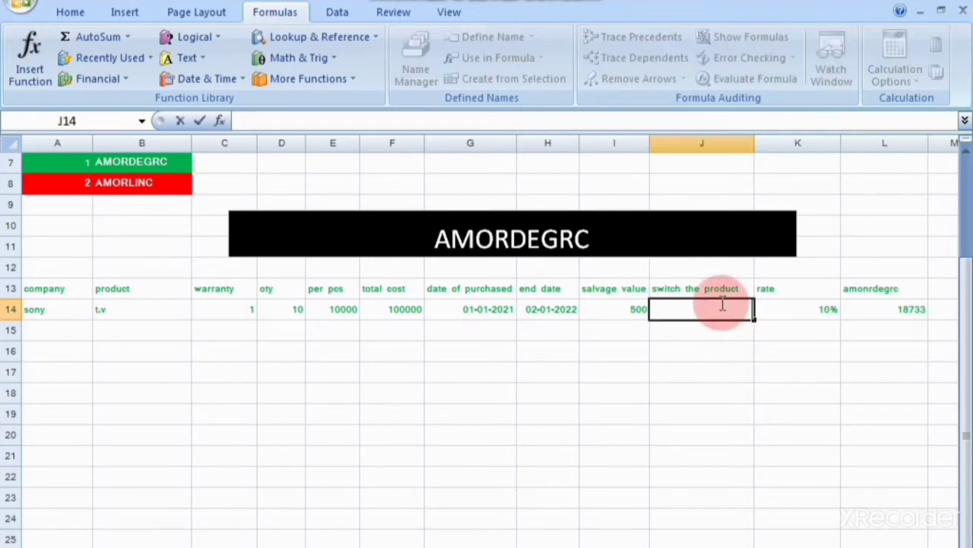
pyautogui.write('4')
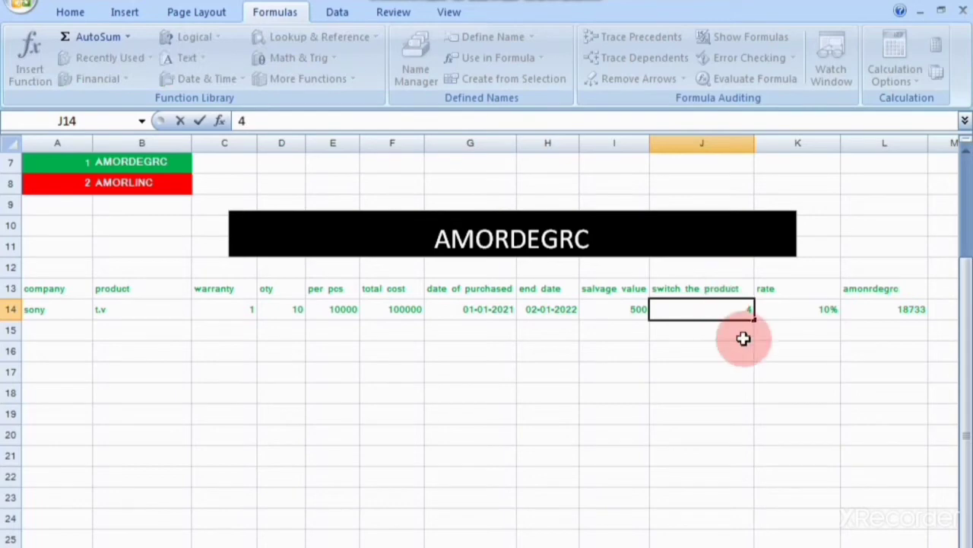
pyautogui.click(801, 337)
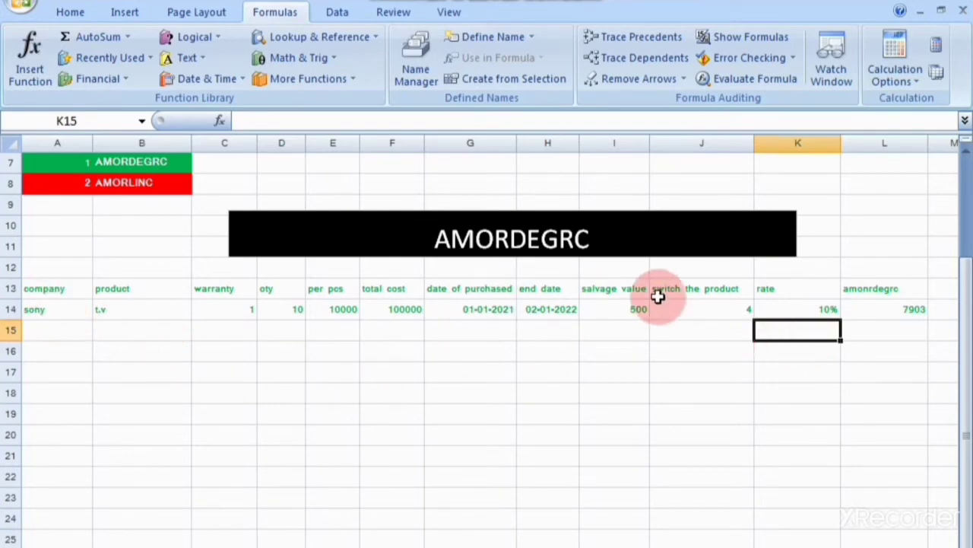
# - Fill the period from J14 down to J16 as a series, giving 5 and 6 in the new rows
pyautogui.click(710, 308)
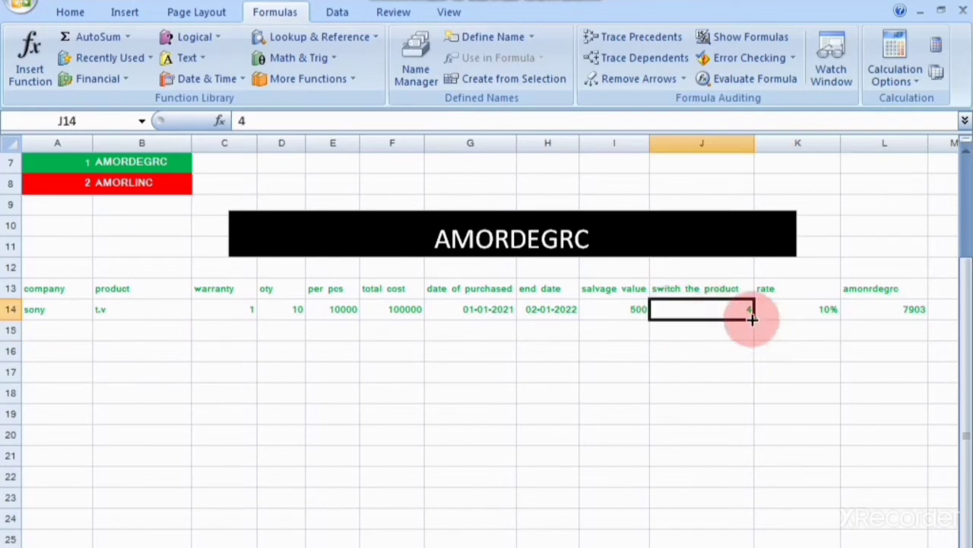
pyautogui.moveTo(752, 320); pyautogui.dragTo(763, 371)
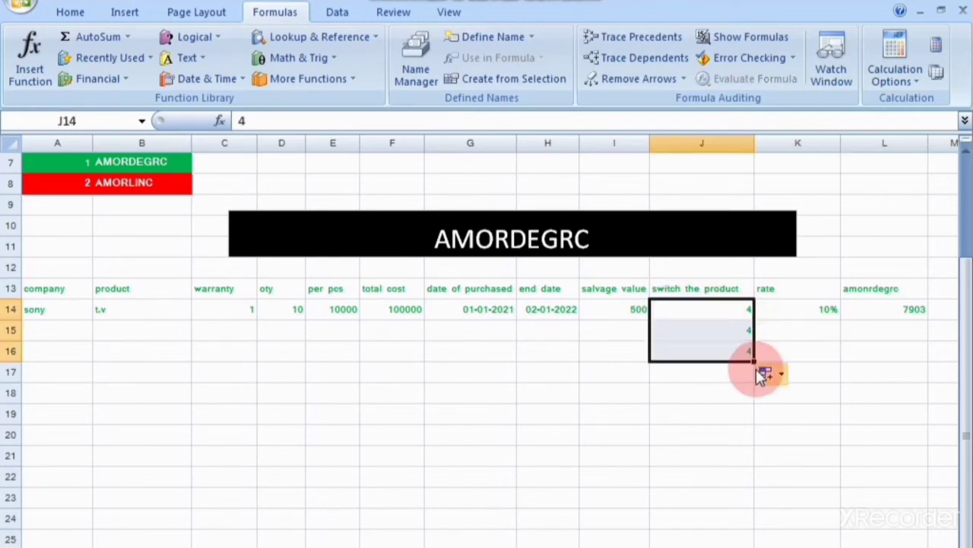
pyautogui.click(763, 374)
pyautogui.click(767, 418)
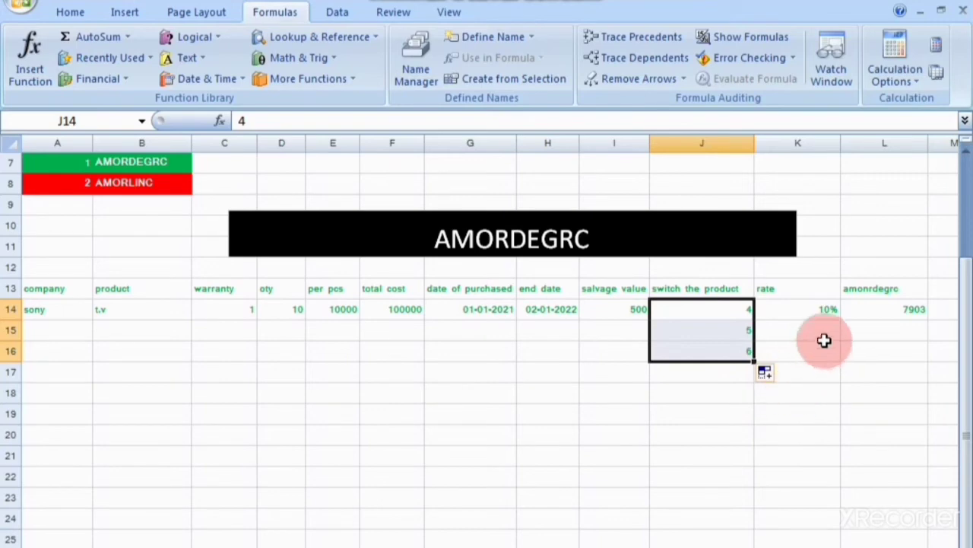
# - Copy the 10% rate in K14 and the salvage value 500 in I14 down to row 16
pyautogui.click(822, 309)
pyautogui.moveTo(839, 319); pyautogui.dragTo(830, 371)
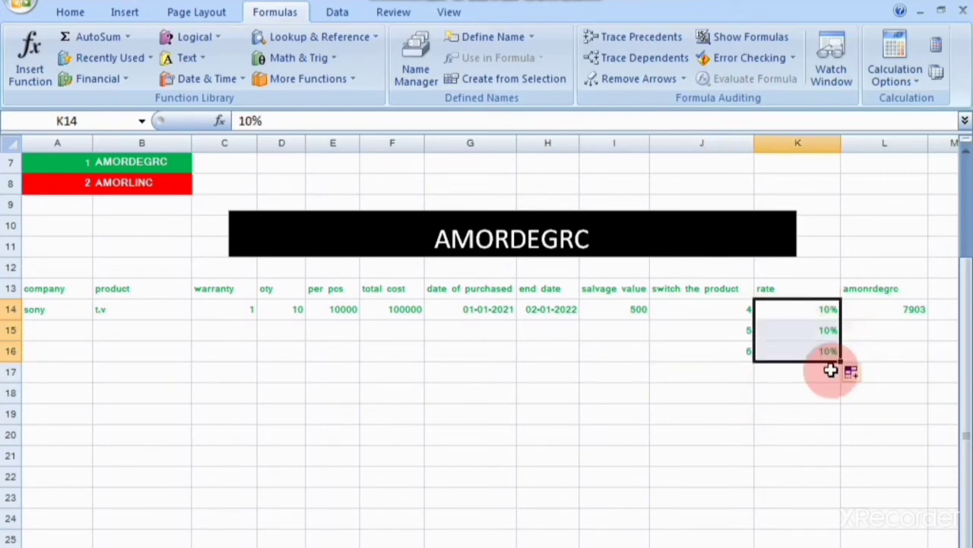
pyautogui.click(640, 315)
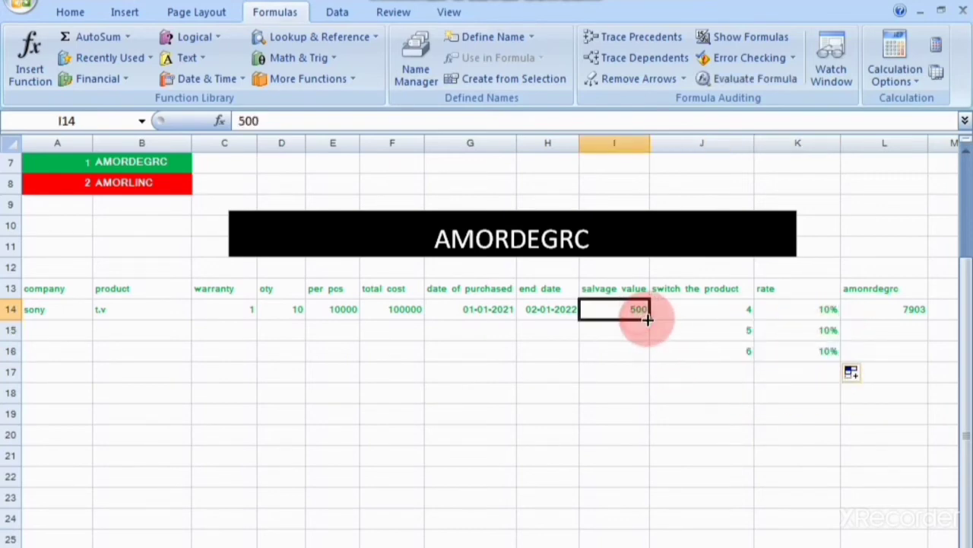
pyautogui.moveTo(648, 319); pyautogui.dragTo(638, 365)
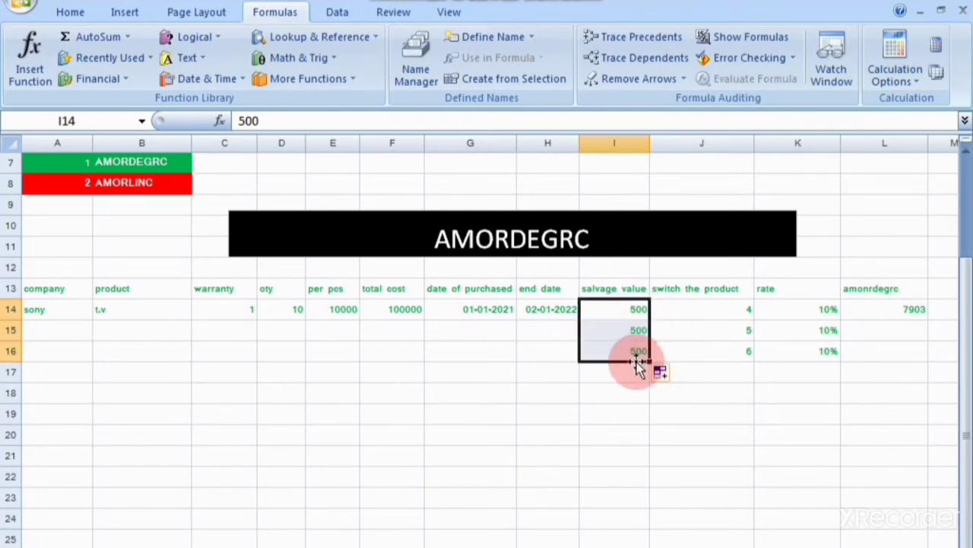
# - Fill the end date 02-01-2022 from H14 down to H17 as identical copies rather than a series
pyautogui.click(567, 318)
pyautogui.moveTo(580, 319); pyautogui.dragTo(582, 376)
pyautogui.click(595, 395)
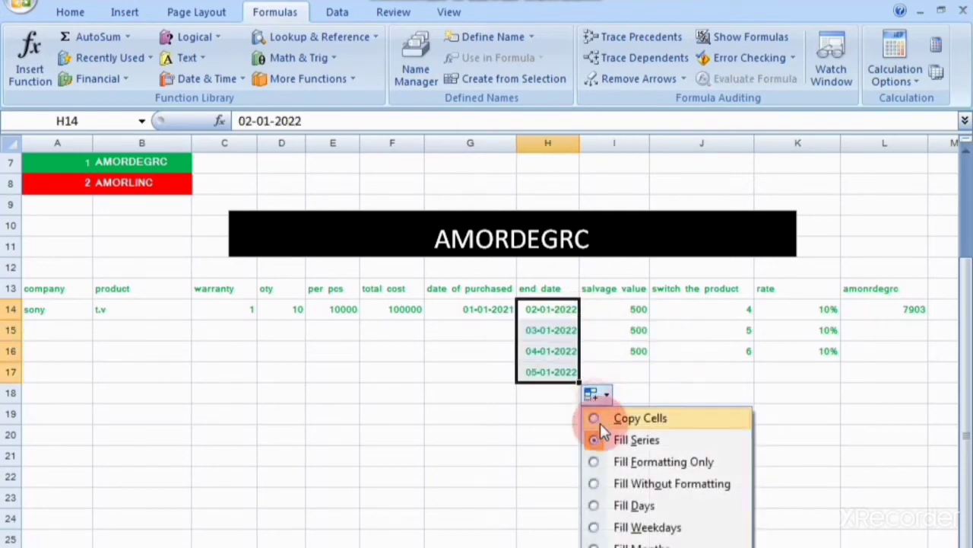
pyautogui.click(605, 419)
# - Fill the purchase date 01-01-2021 from G14 down to G17 as identical copies
pyautogui.click(487, 309)
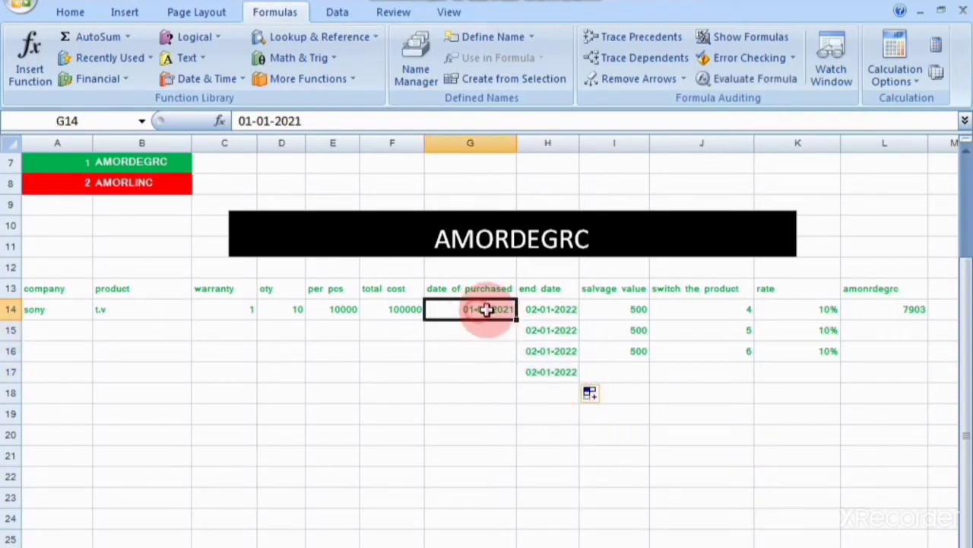
pyautogui.moveTo(516, 319); pyautogui.dragTo(517, 378)
pyautogui.click(527, 393)
pyautogui.click(567, 416)
pyautogui.click(498, 407)
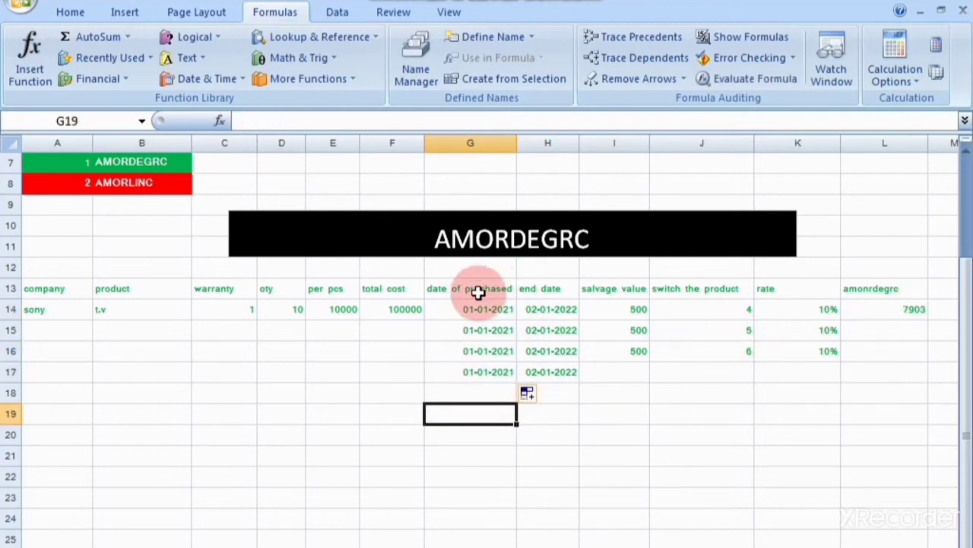
# - Copy the AMORDEGRC formula from L14 down to L16 and check the cell references used in L15
pyautogui.click(915, 310)
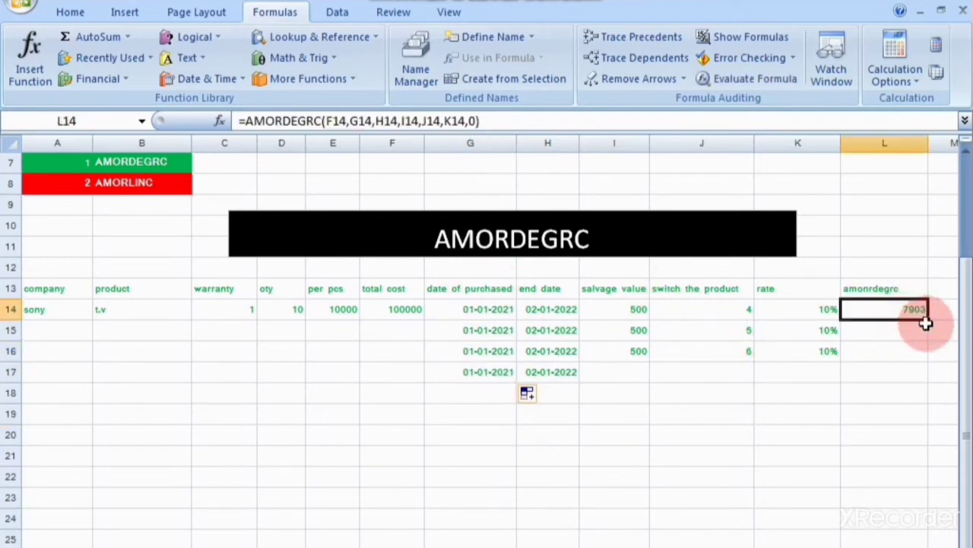
pyautogui.moveTo(927, 320); pyautogui.dragTo(924, 356)
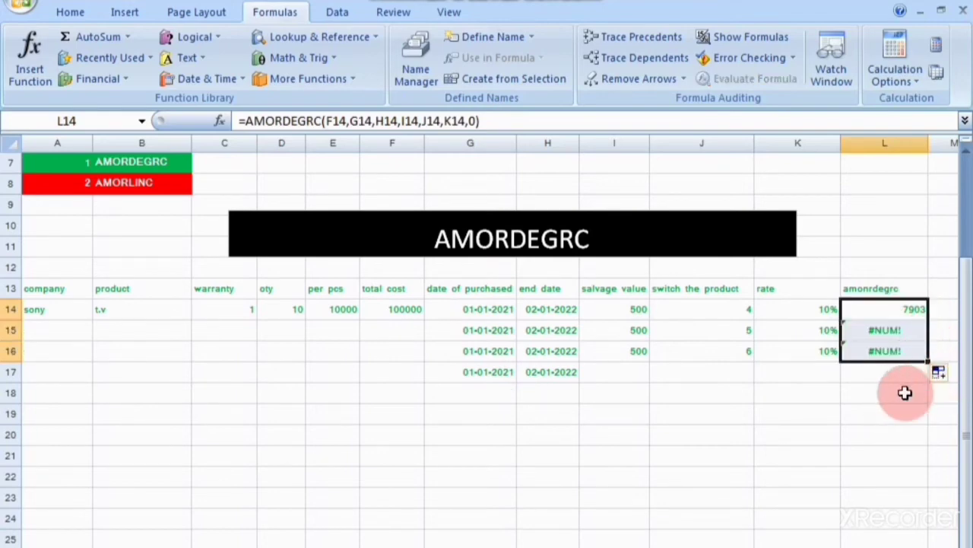
pyautogui.click(905, 393)
pyautogui.doubleClick(899, 330)
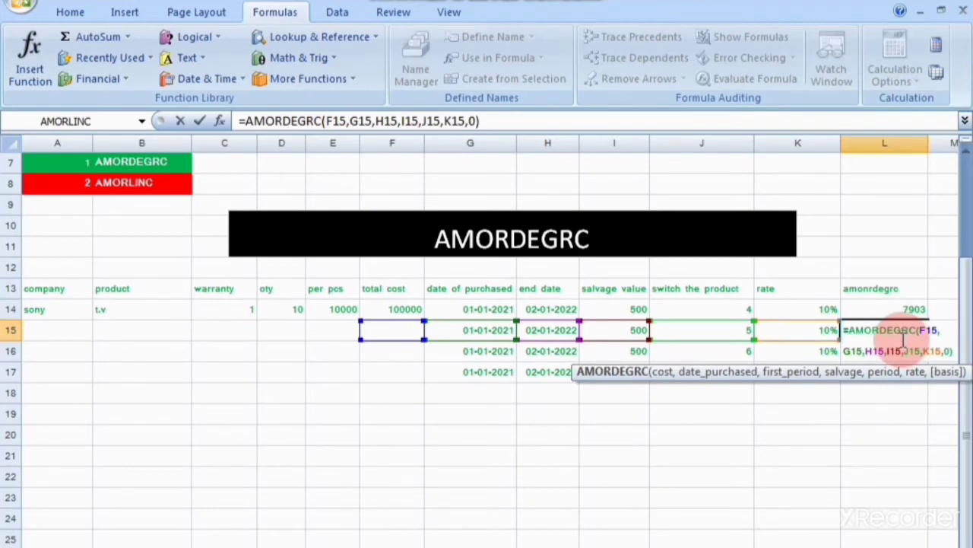
pyautogui.click(402, 352)
# - Copy the total cost formula from F14 down to F17
pyautogui.click(402, 309)
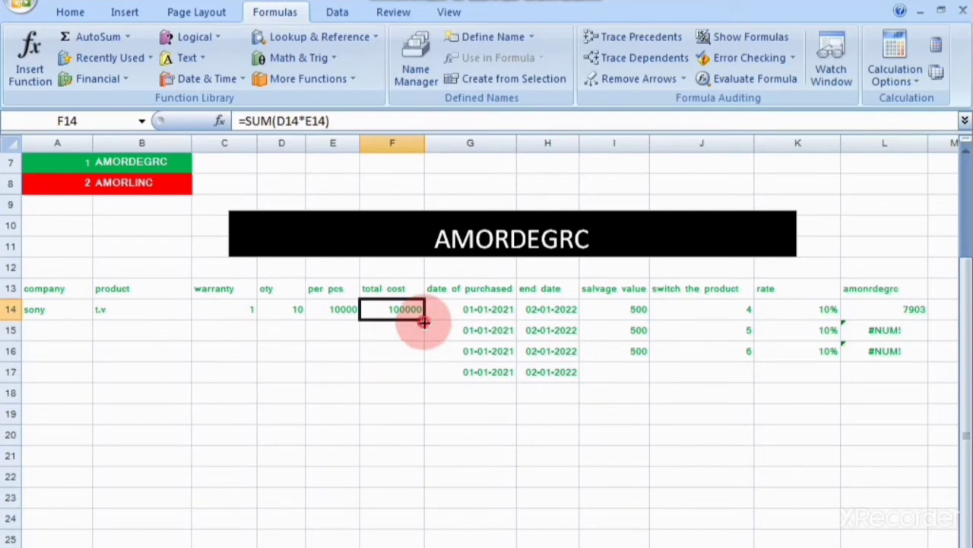
pyautogui.moveTo(424, 321); pyautogui.dragTo(418, 372)
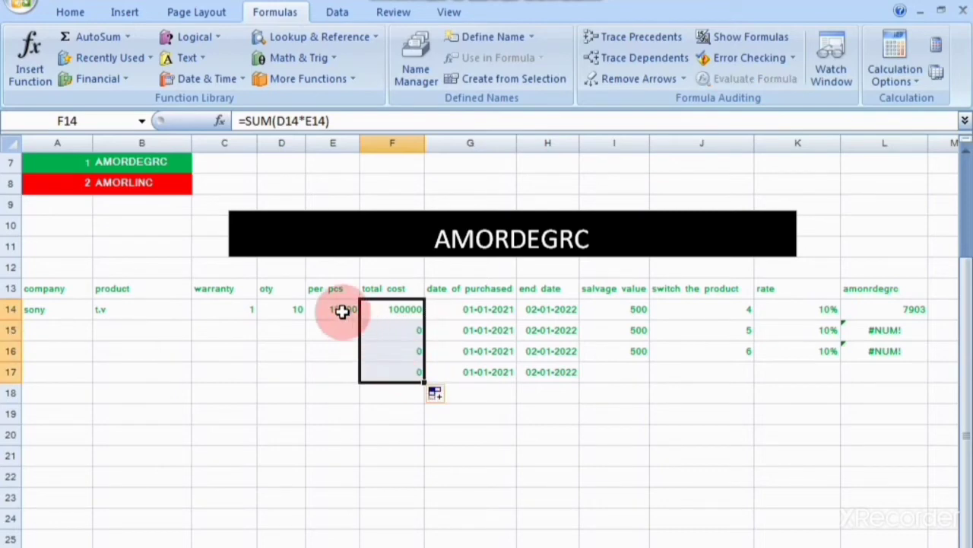
pyautogui.click(435, 394)
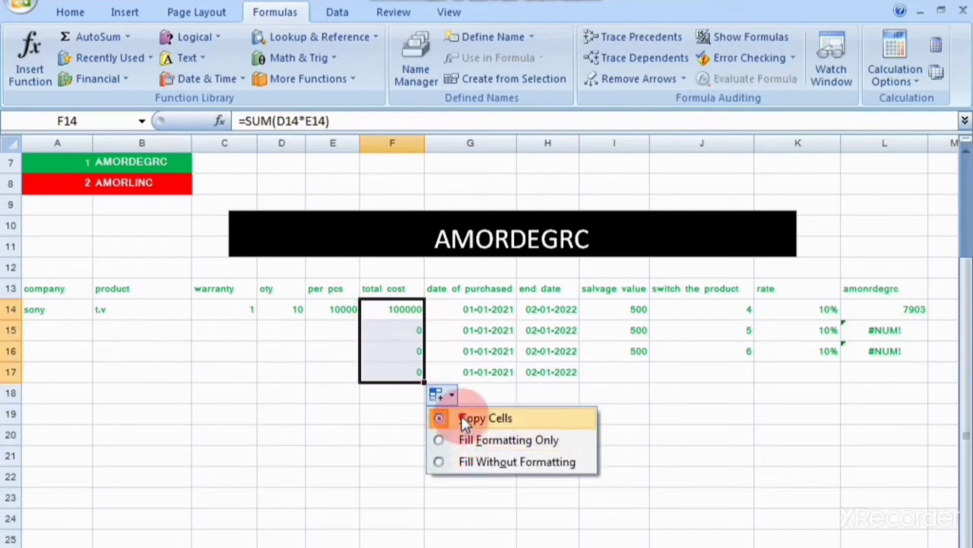
pyautogui.click(466, 419)
pyautogui.click(402, 390)
# - Replace the total cost formulas in F15, F16 and F17 with the value 100000
pyautogui.click(413, 332)
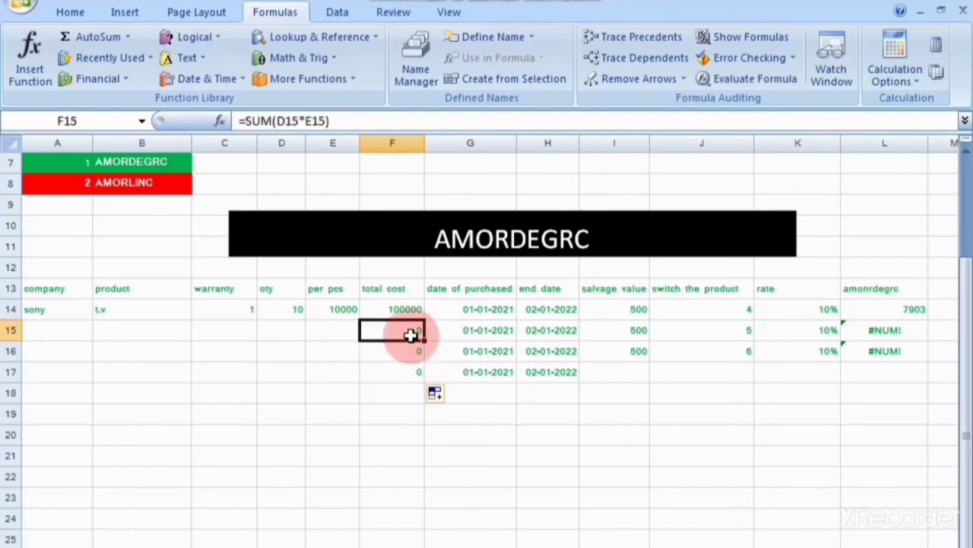
pyautogui.write('100')
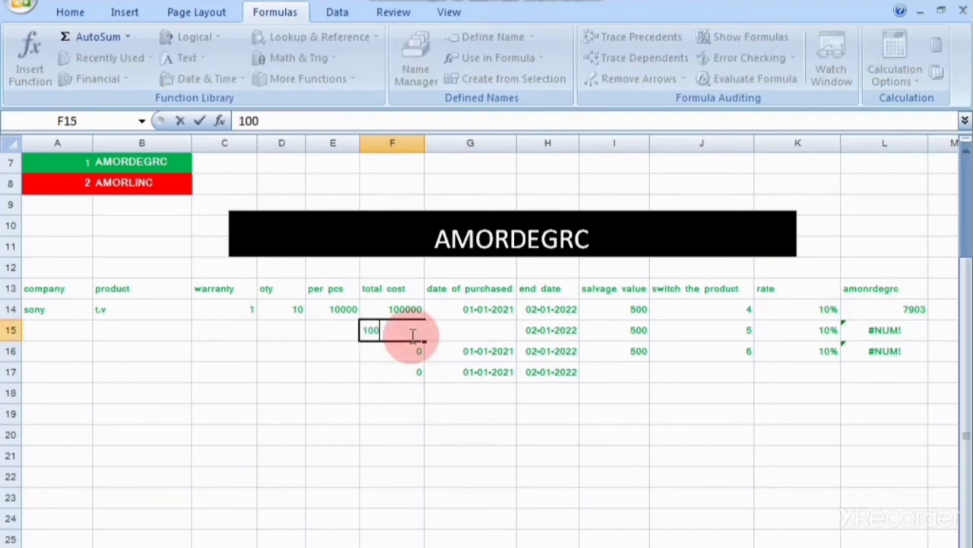
pyautogui.write('000')
pyautogui.press('Return')
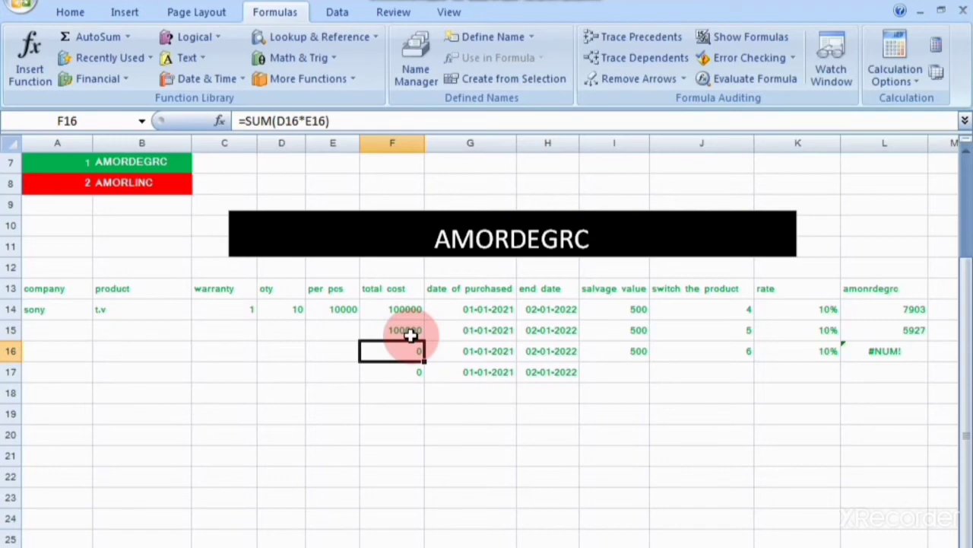
pyautogui.write('10000')
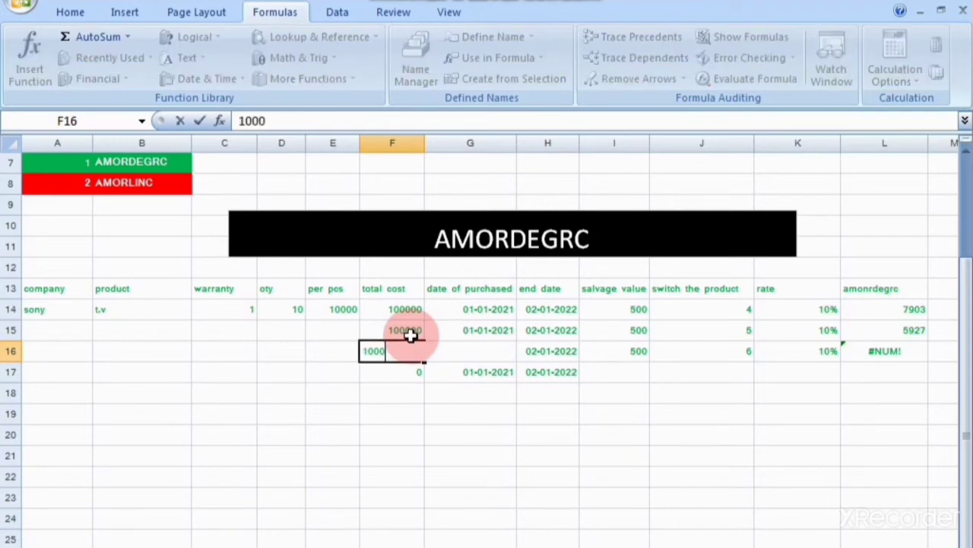
pyautogui.write('0')
pyautogui.press('Return')
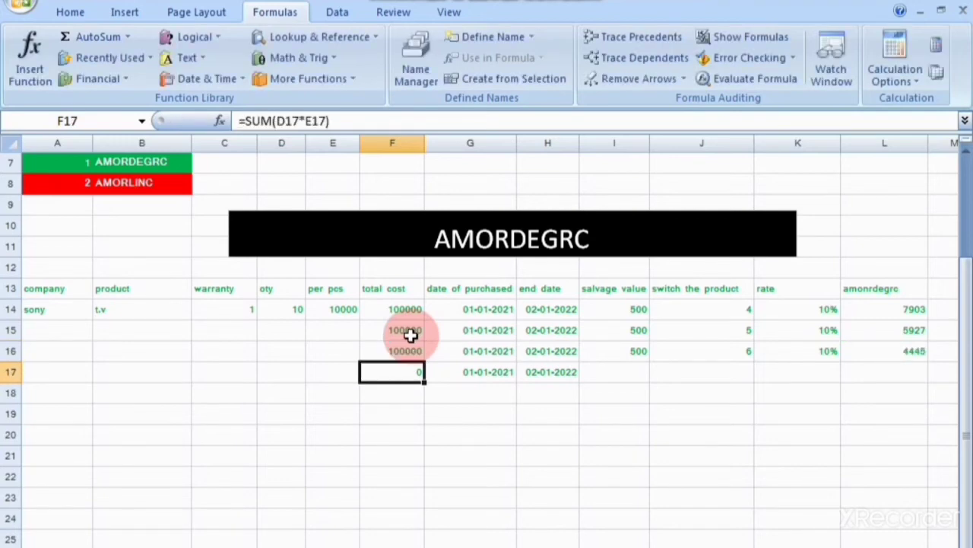
pyautogui.write('10')
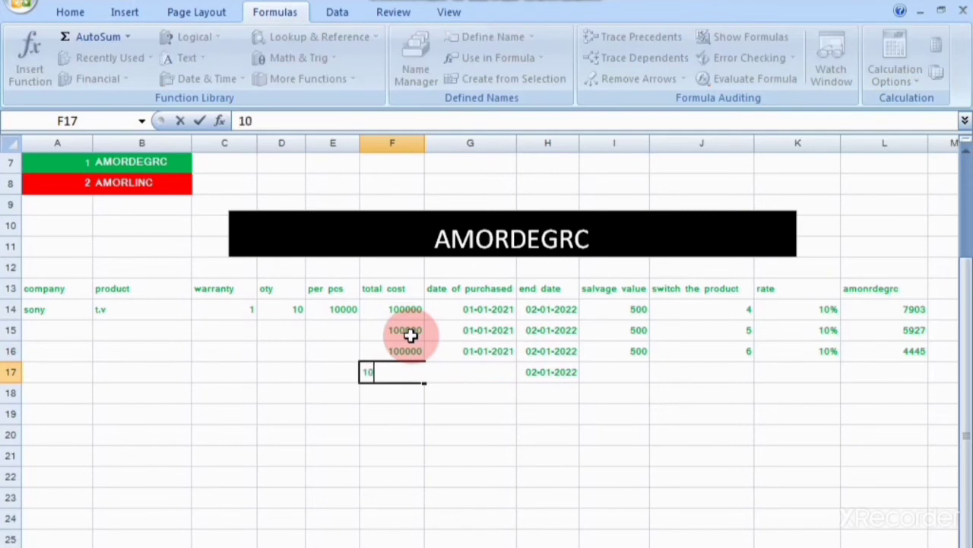
pyautogui.write('0000')
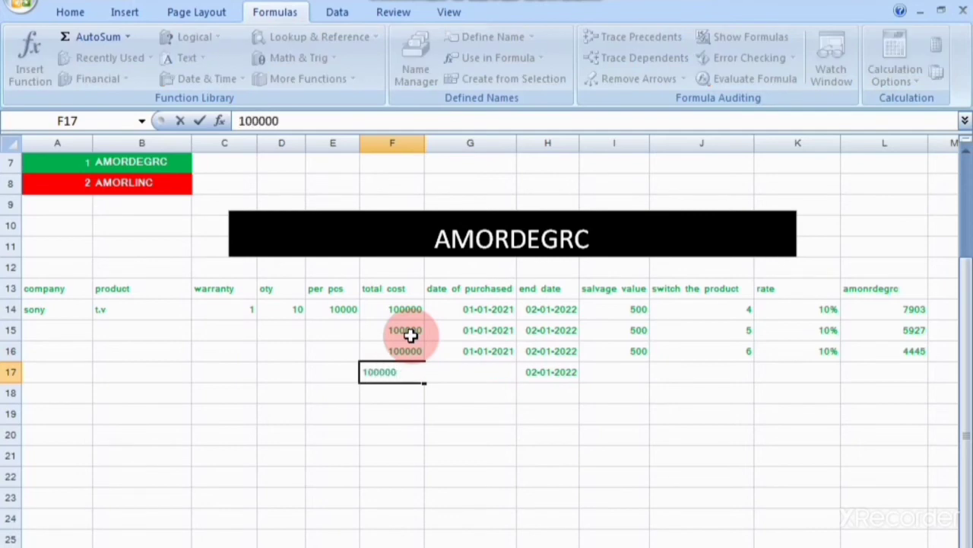
pyautogui.click(470, 411)
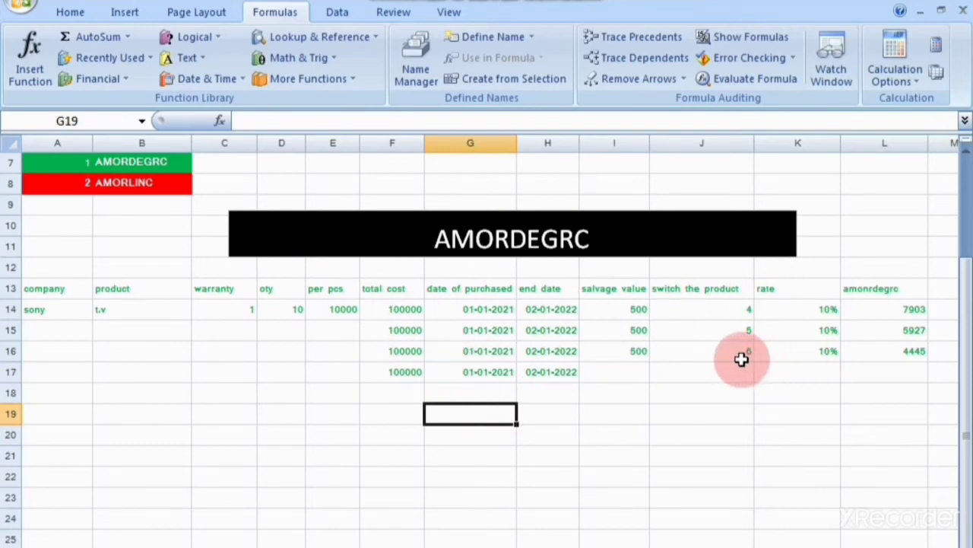
# - Extend the salvage value 500 from I16 to I17 and fill the period from J16 to J17 as a series, giving 7
pyautogui.click(631, 359)
pyautogui.moveTo(649, 361); pyautogui.dragTo(646, 377)
pyautogui.click(732, 349)
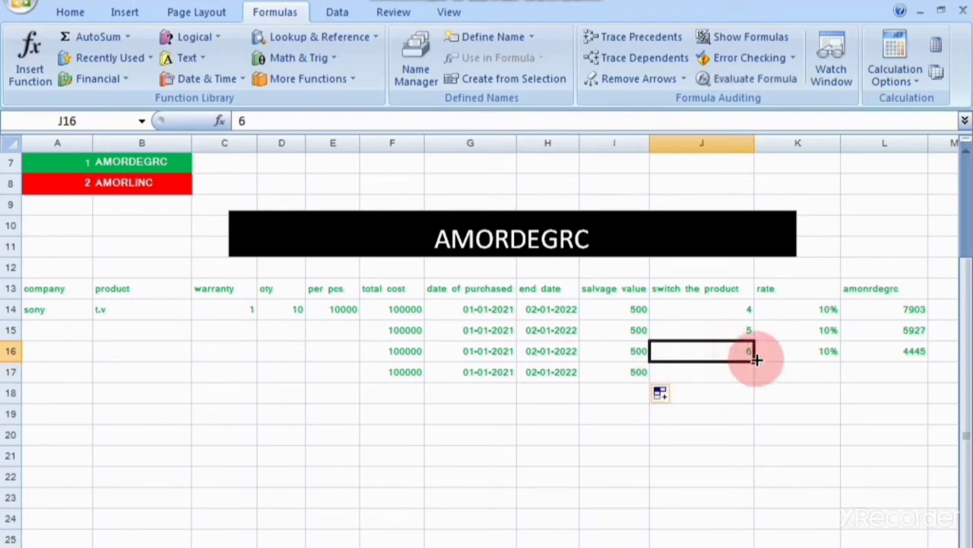
pyautogui.moveTo(753, 359); pyautogui.dragTo(750, 377)
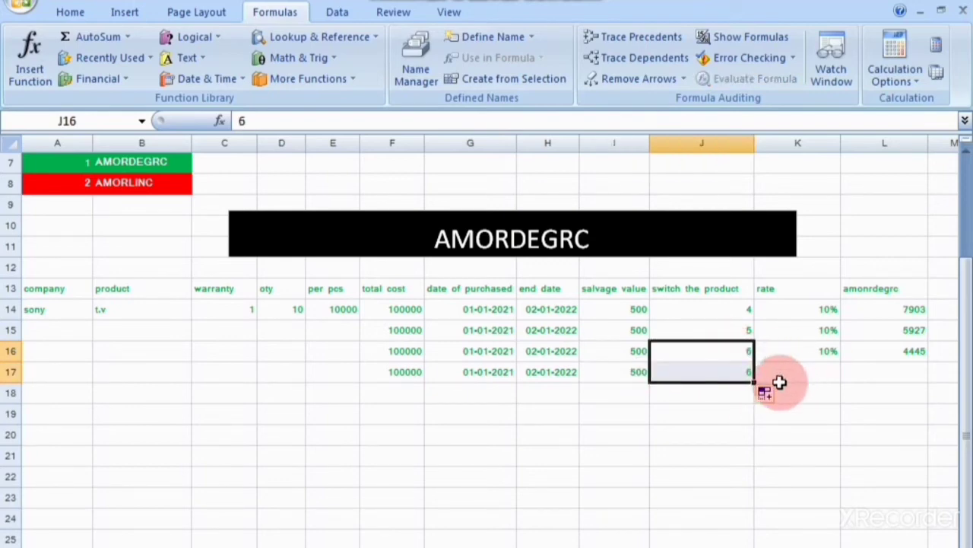
pyautogui.click(766, 395)
pyautogui.click(776, 436)
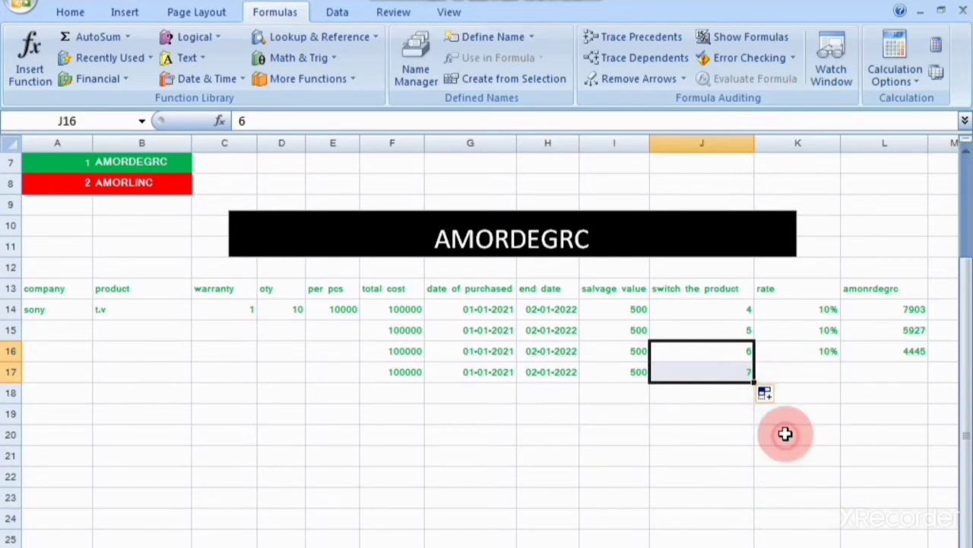
pyautogui.click(791, 358)
pyautogui.click(722, 372)
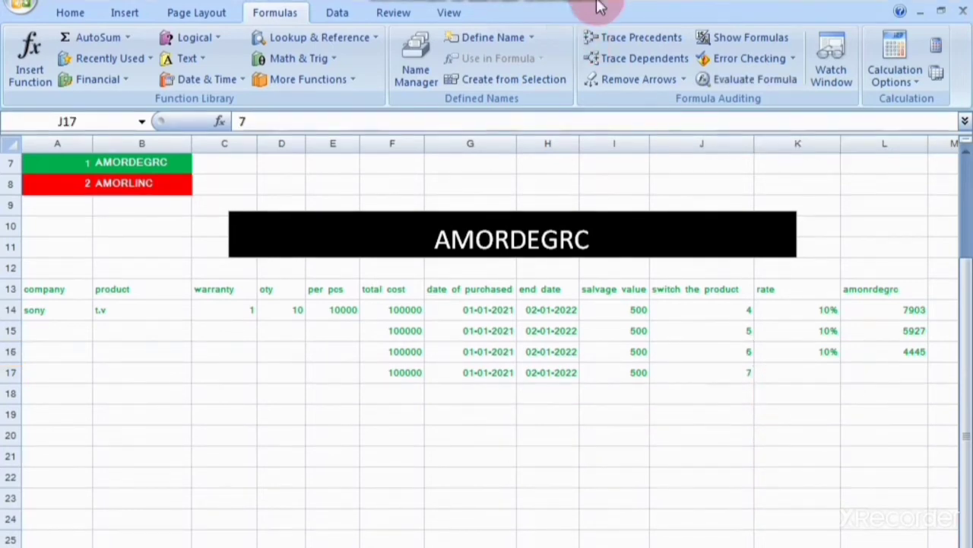
pyautogui.click(733, 369)
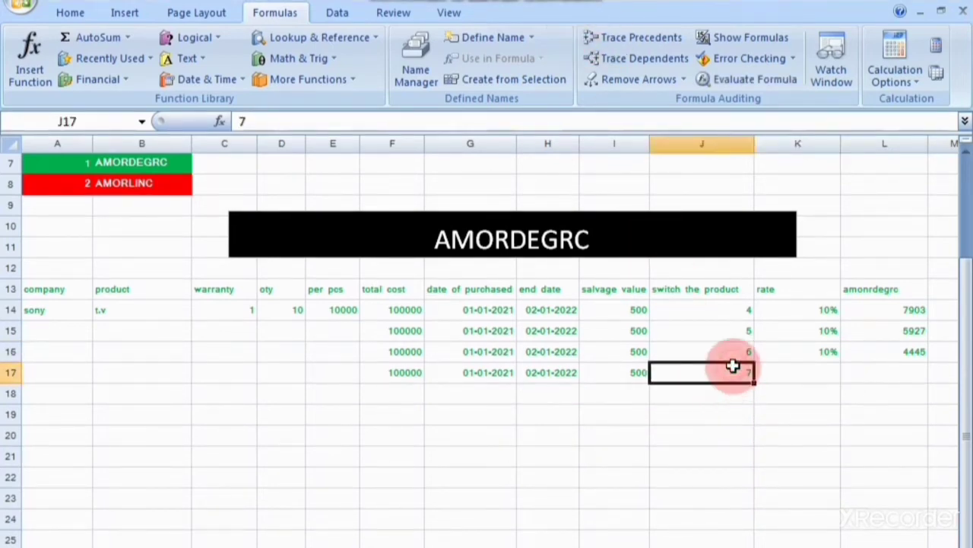
# - Copy the 10% rate from K16 to K17 and the AMORDEGRC formula from L16 to L17
pyautogui.click(811, 354)
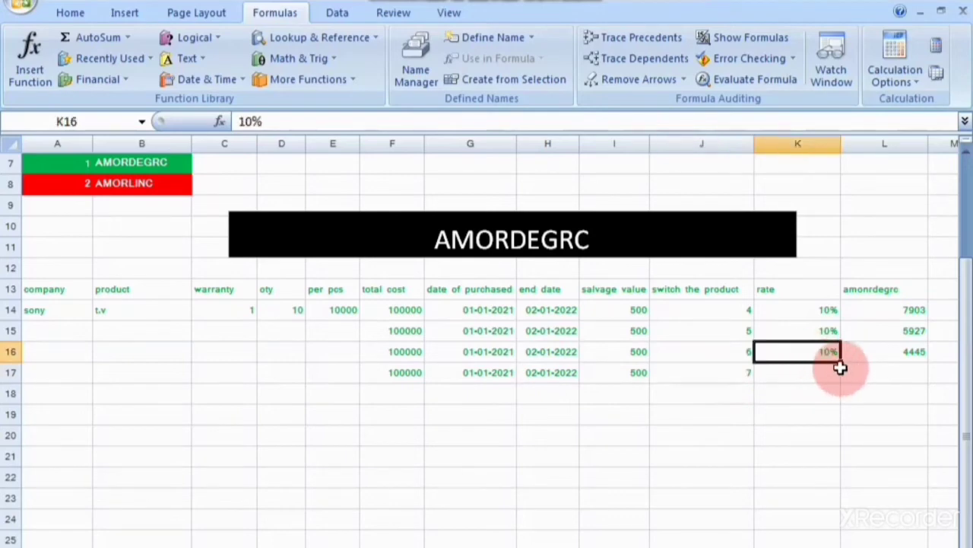
pyautogui.moveTo(841, 365); pyautogui.dragTo(840, 375)
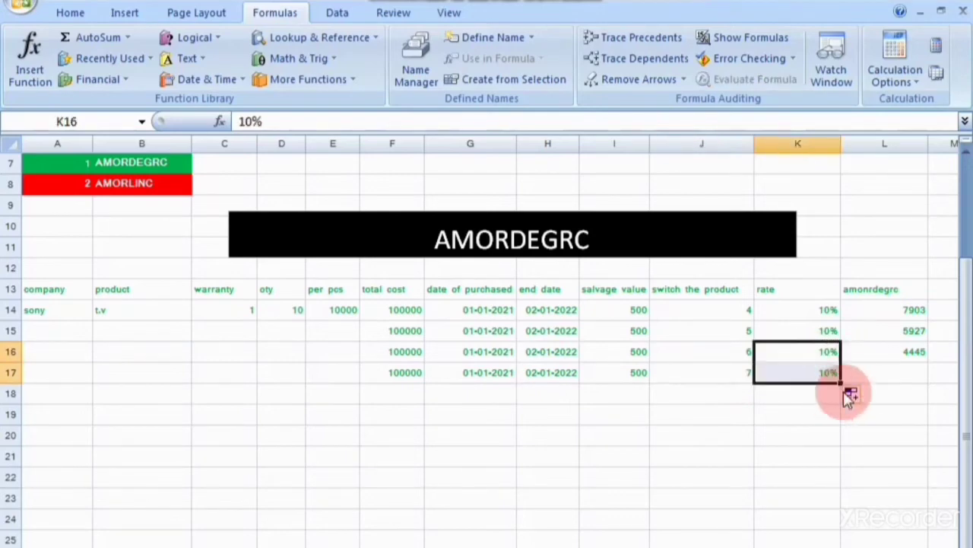
pyautogui.click(857, 370)
pyautogui.click(926, 353)
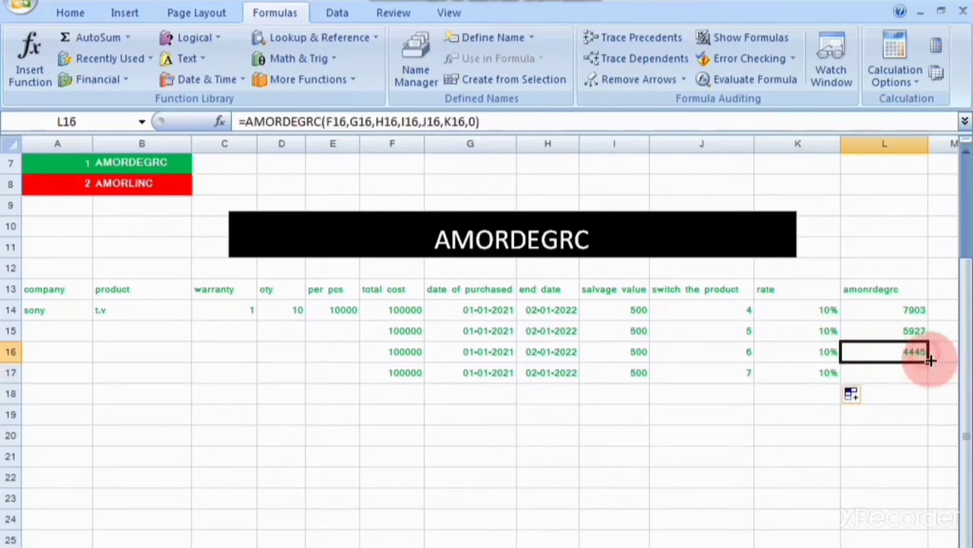
pyautogui.moveTo(931, 360); pyautogui.dragTo(928, 376)
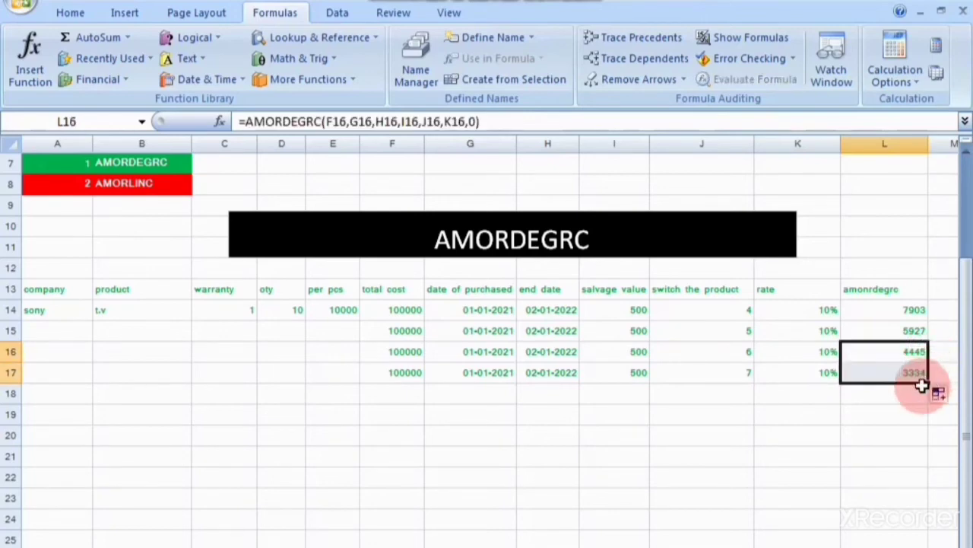
pyautogui.click(819, 433)
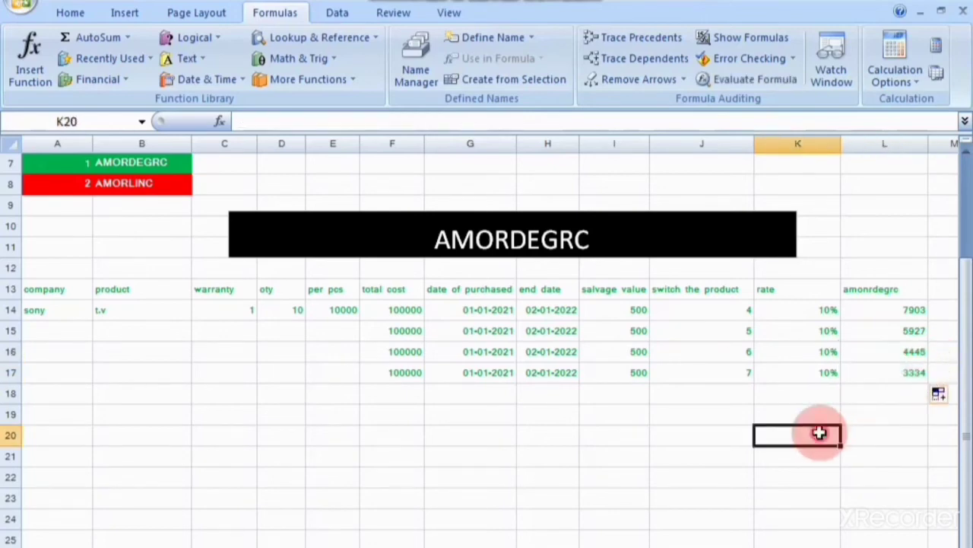
# - Compare the period in column J with the AMORDEGRC depreciation in column L for rows 14 to 17
pyautogui.click(737, 315)
pyautogui.click(905, 311)
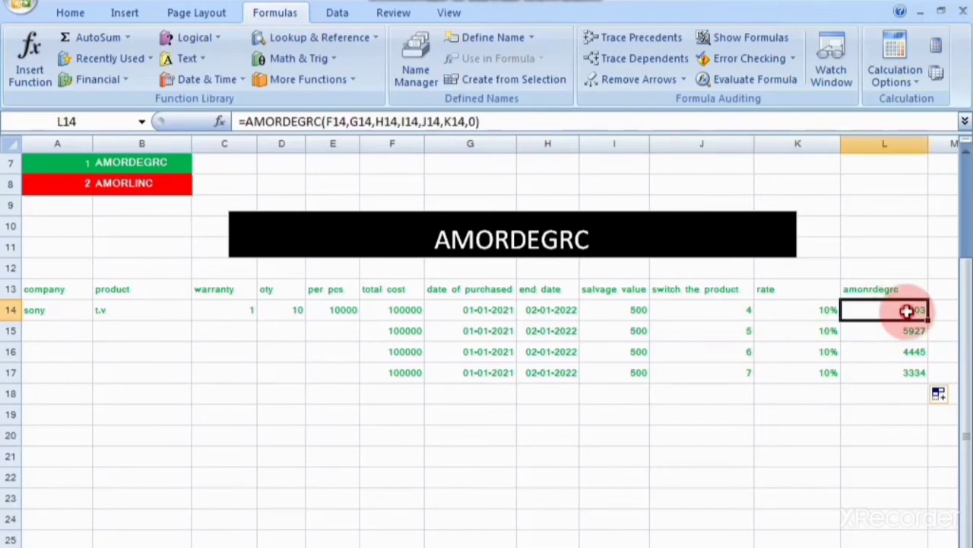
pyautogui.click(728, 333)
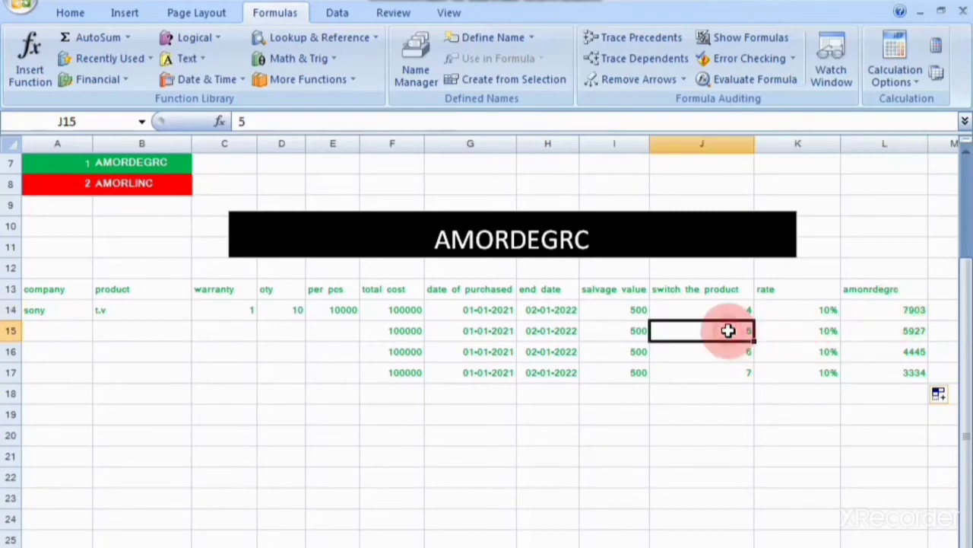
pyautogui.click(898, 332)
pyautogui.click(749, 354)
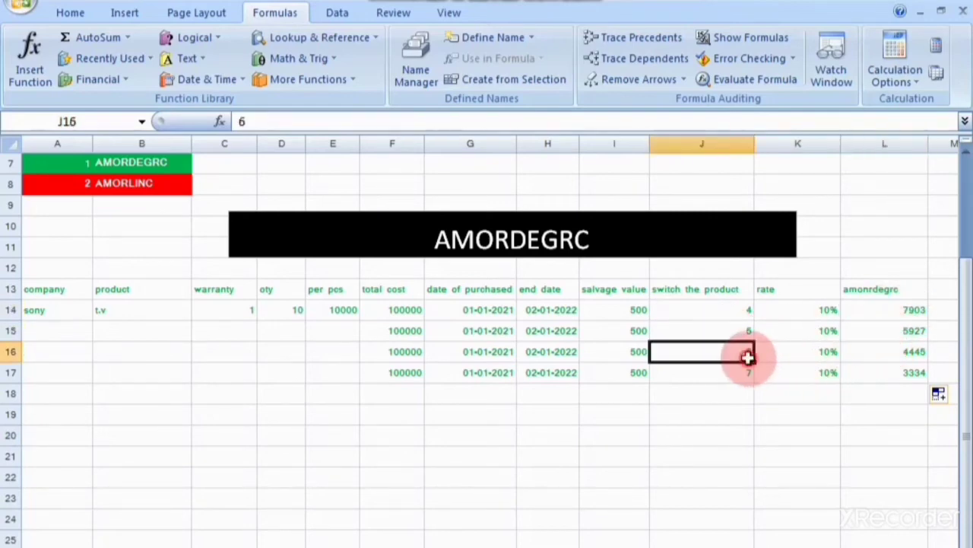
pyautogui.click(930, 350)
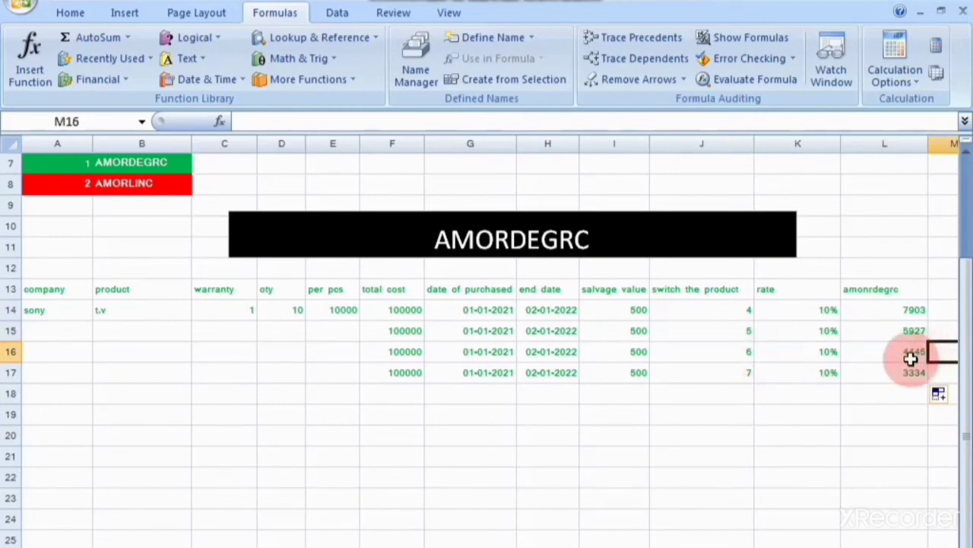
pyautogui.click(732, 377)
pyautogui.click(882, 372)
pyautogui.click(760, 372)
pyautogui.click(808, 335)
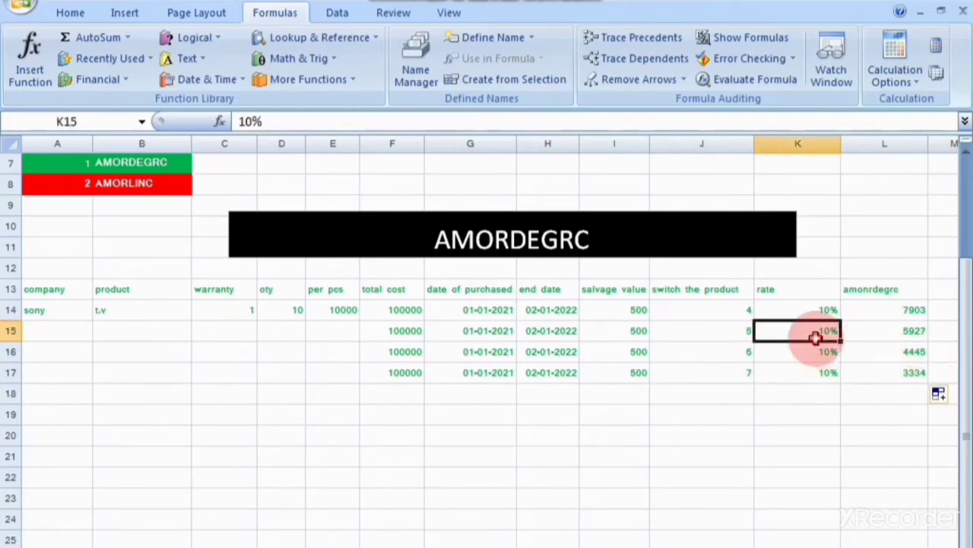
pyautogui.click(749, 357)
pyautogui.click(741, 393)
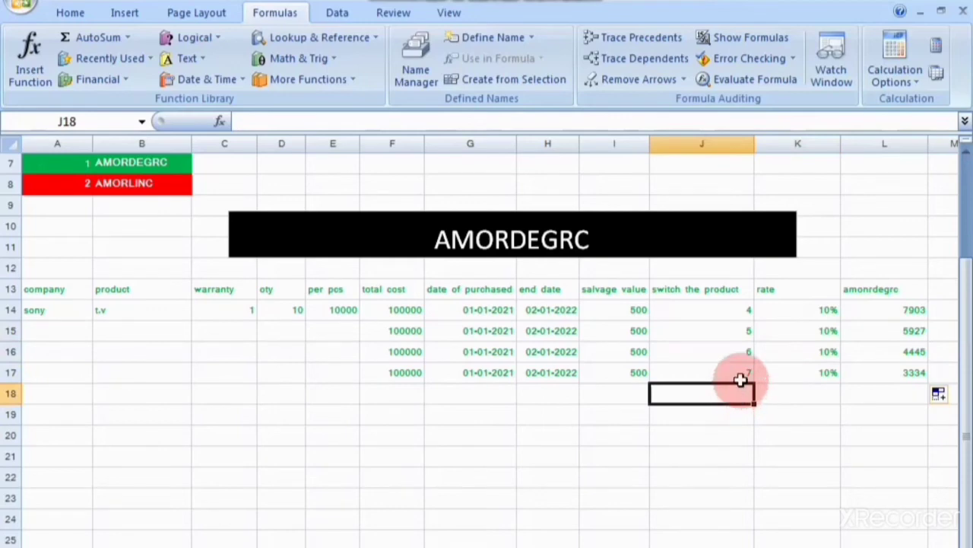
pyautogui.click(740, 376)
pyautogui.click(886, 372)
pyautogui.click(886, 331)
pyautogui.click(809, 352)
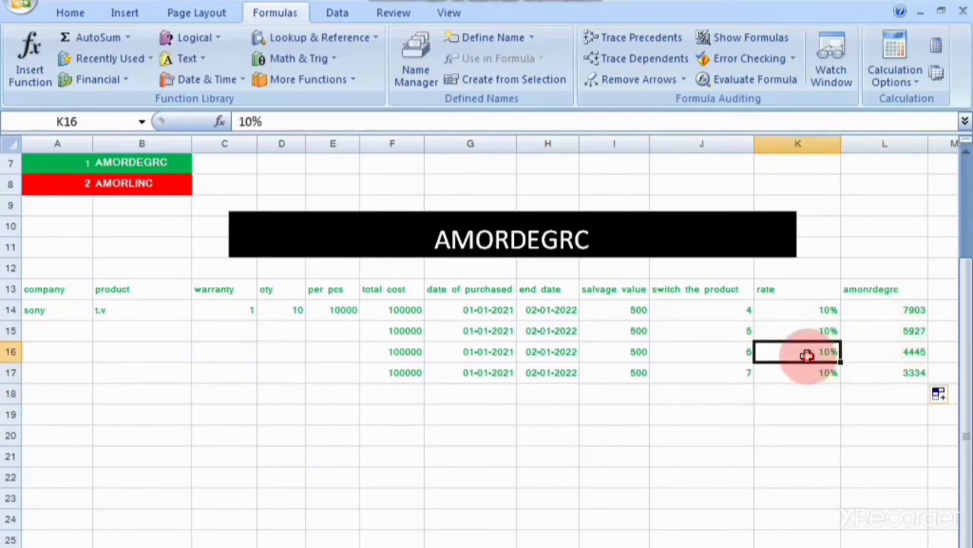
pyautogui.click(751, 346)
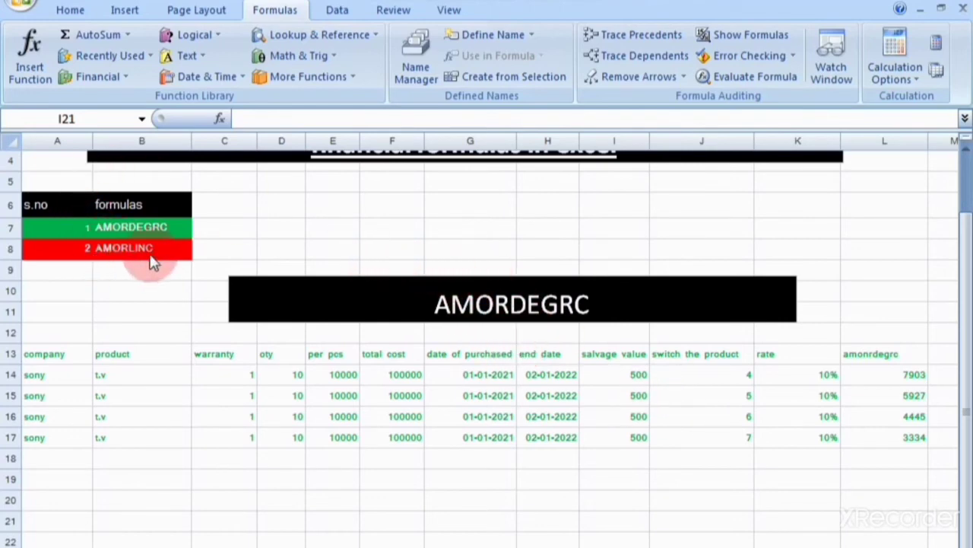
# - Insert a wide text box across columns B to K over rows 20 to 22, below the table, containing the text amorlinc
pyautogui.click(126, 17)
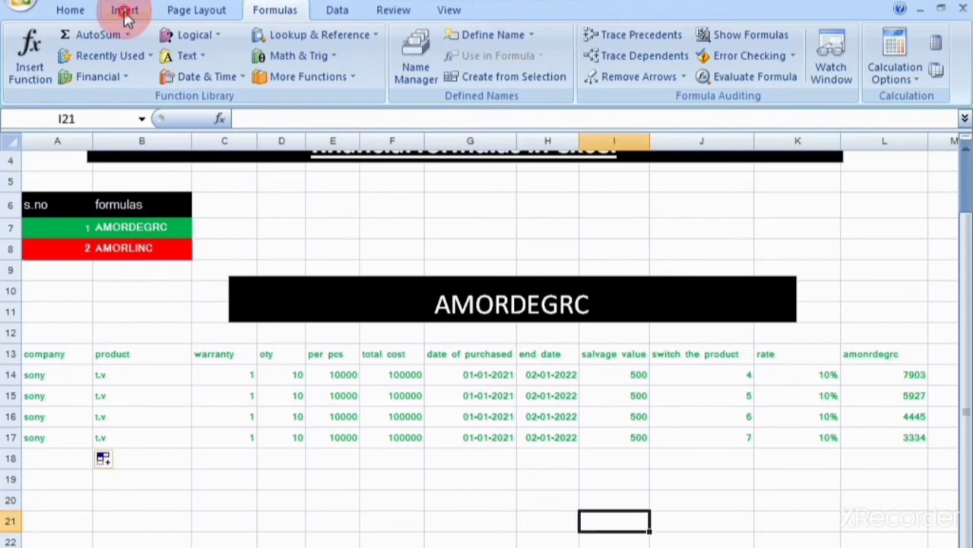
pyautogui.scroll(-4, 324, 365)
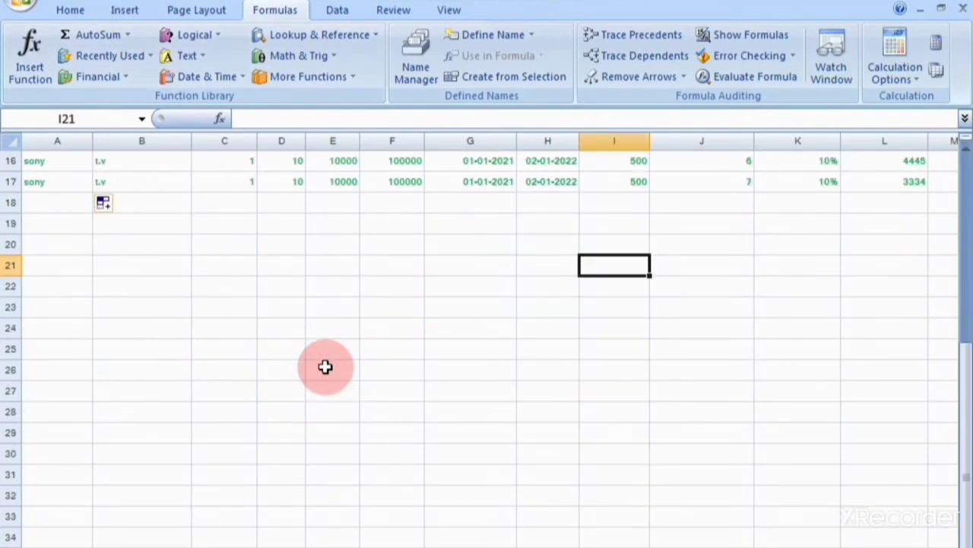
pyautogui.click(116, 13)
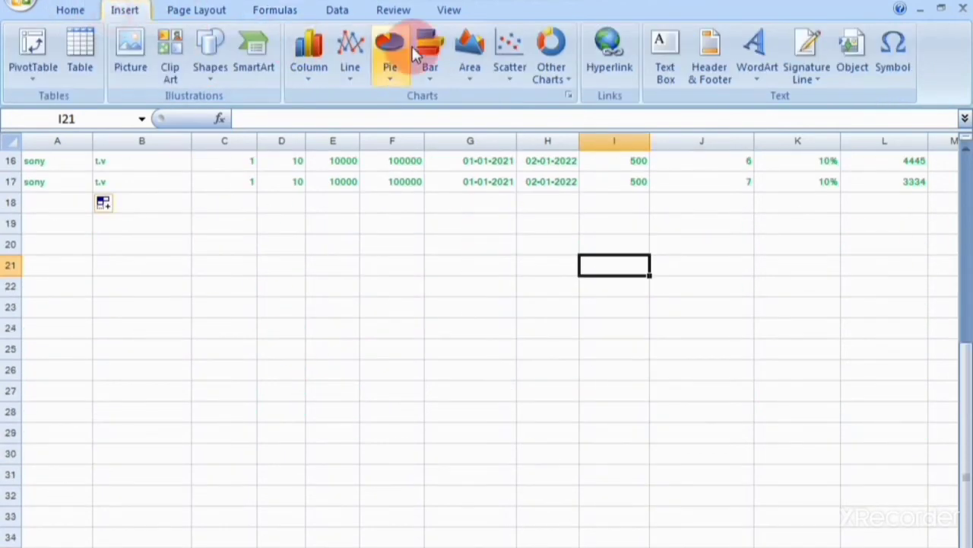
pyautogui.click(665, 72)
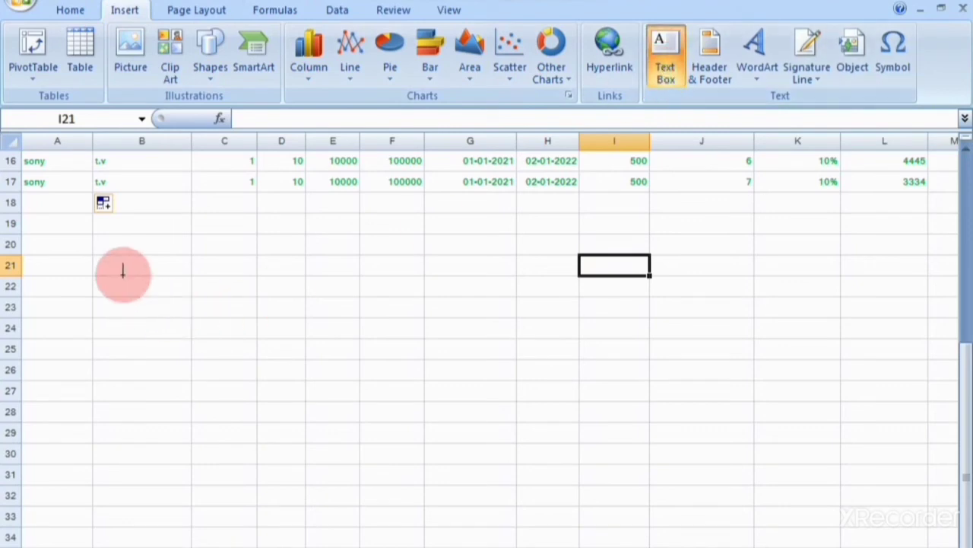
pyautogui.moveTo(132, 234); pyautogui.dragTo(811, 293)
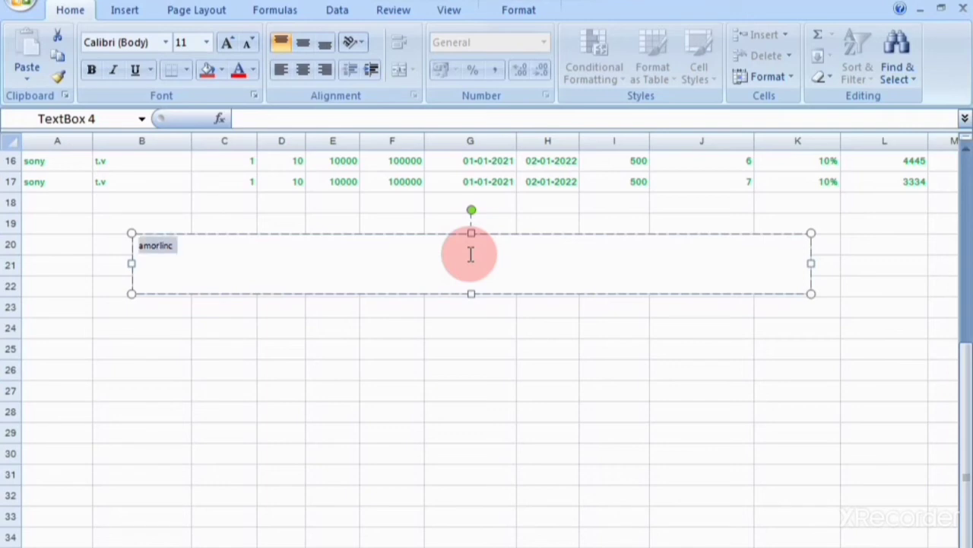
# - Make the amorlinc heading text bold and enlarge it to font size 36
pyautogui.hotkey('ctrl', 'shift', '.')
pyautogui.hotkey('ctrl', 'shift', '.')
pyautogui.hotkey('ctrl', 'shift', '.')
pyautogui.hotkey('ctrl', 'shift', '.')
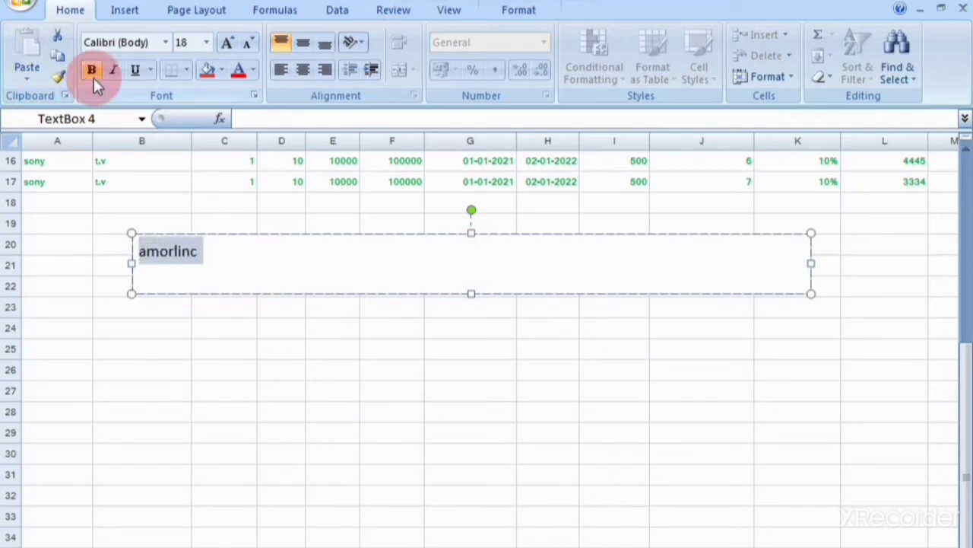
pyautogui.click(92, 73)
pyautogui.click(228, 44)
pyautogui.click(228, 43)
pyautogui.click(229, 43)
pyautogui.click(228, 44)
pyautogui.click(228, 43)
pyautogui.click(228, 44)
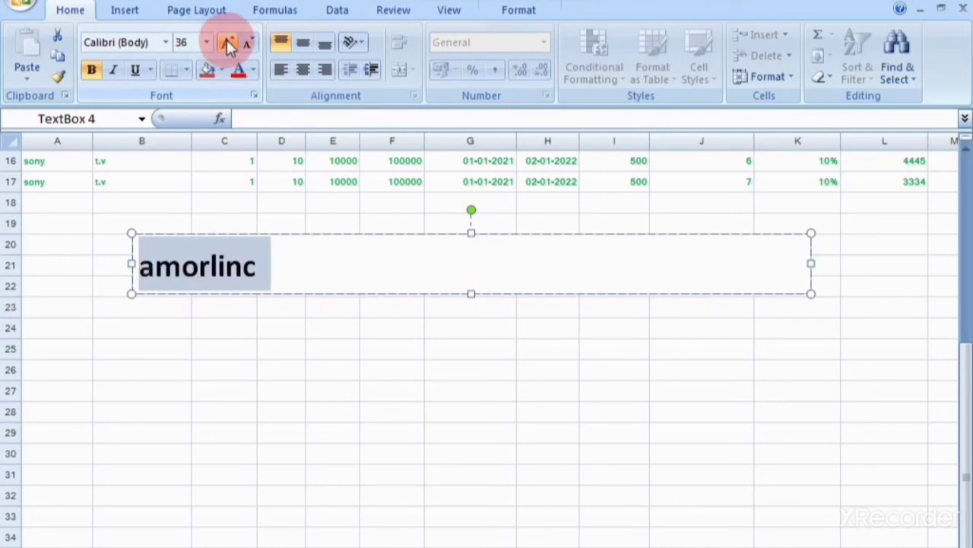
# - Give the amorlinc heading white text on a black fill and centre the text in the box
pyautogui.click(252, 72)
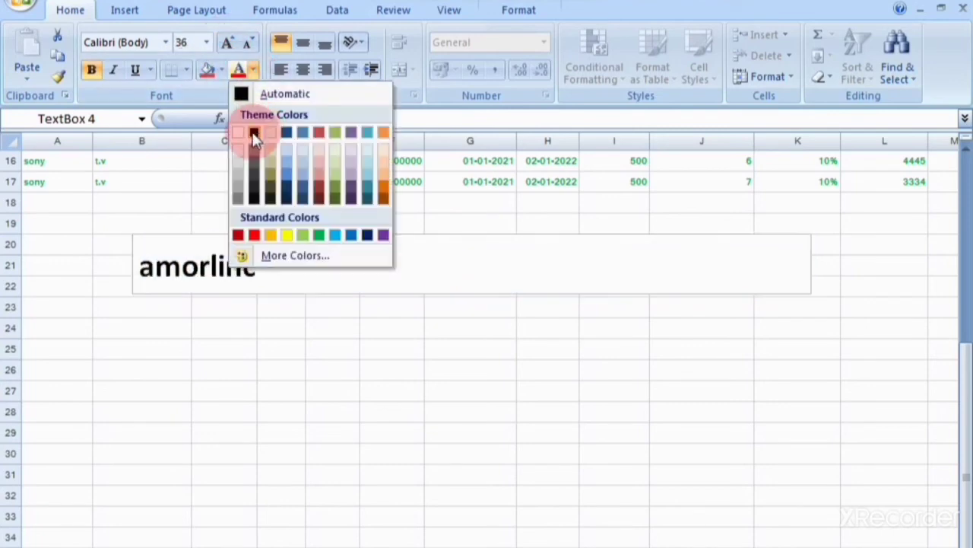
pyautogui.click(242, 131)
pyautogui.click(221, 69)
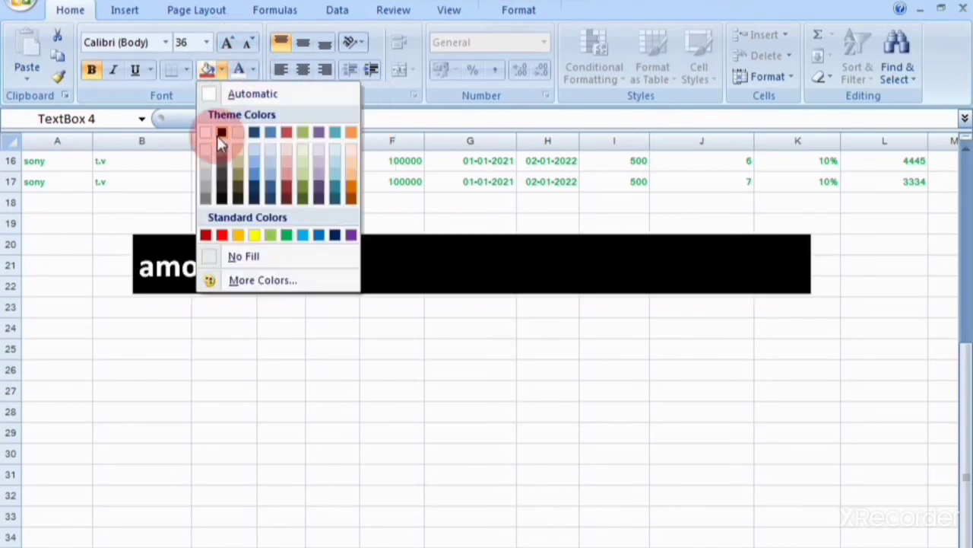
pyautogui.click(219, 132)
pyautogui.click(114, 70)
pyautogui.click(114, 70)
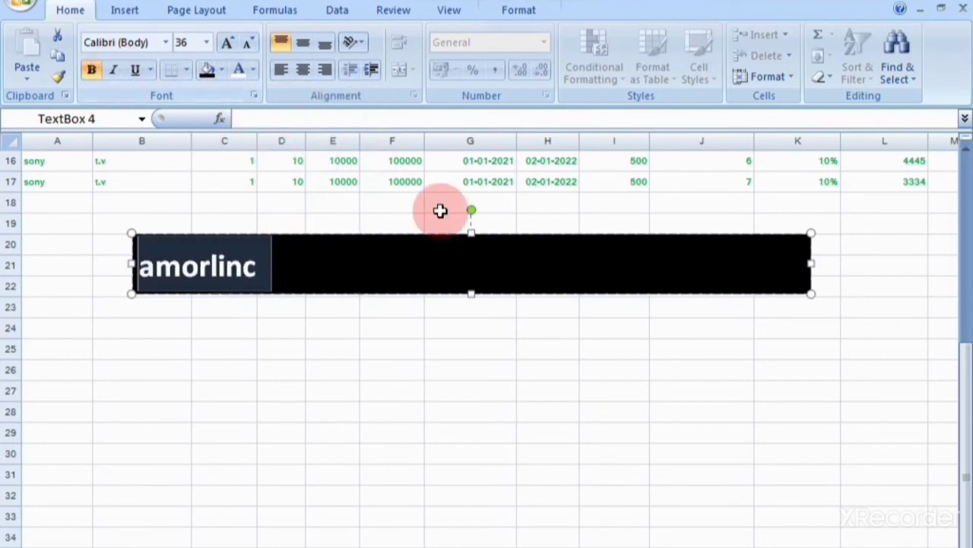
pyautogui.hotkey('ctrl', 'e')
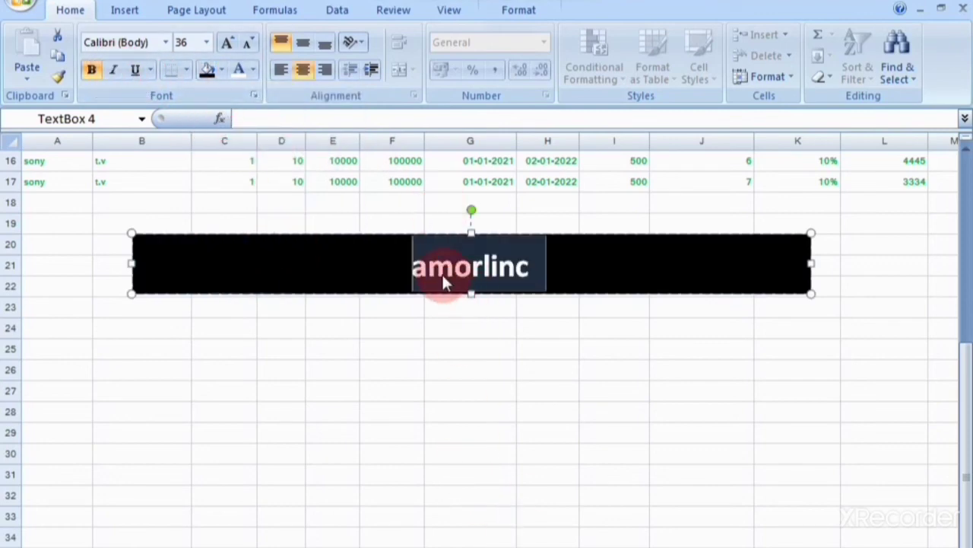
# - Capitalise the first letter of the heading so the text reads Amorlinc
pyautogui.press('BackSpace')
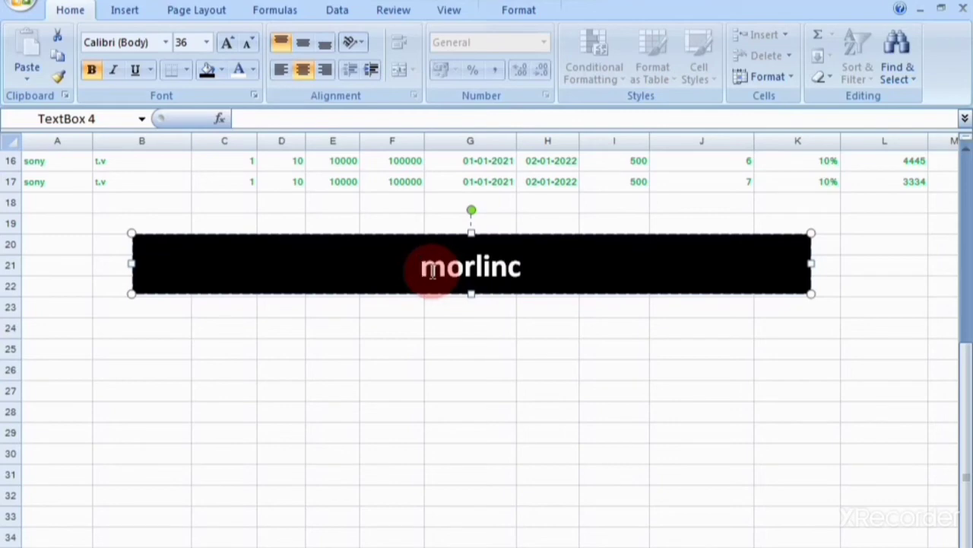
pyautogui.write('A')
pyautogui.click(495, 361)
pyautogui.scroll(2, 569, 301)
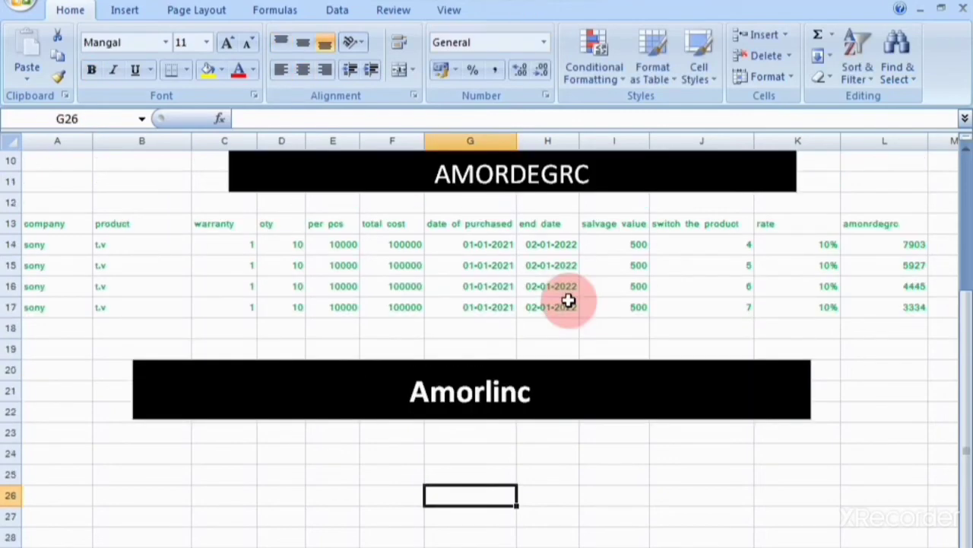
pyautogui.scroll(2, 569, 300)
pyautogui.scroll(-1, 476, 301)
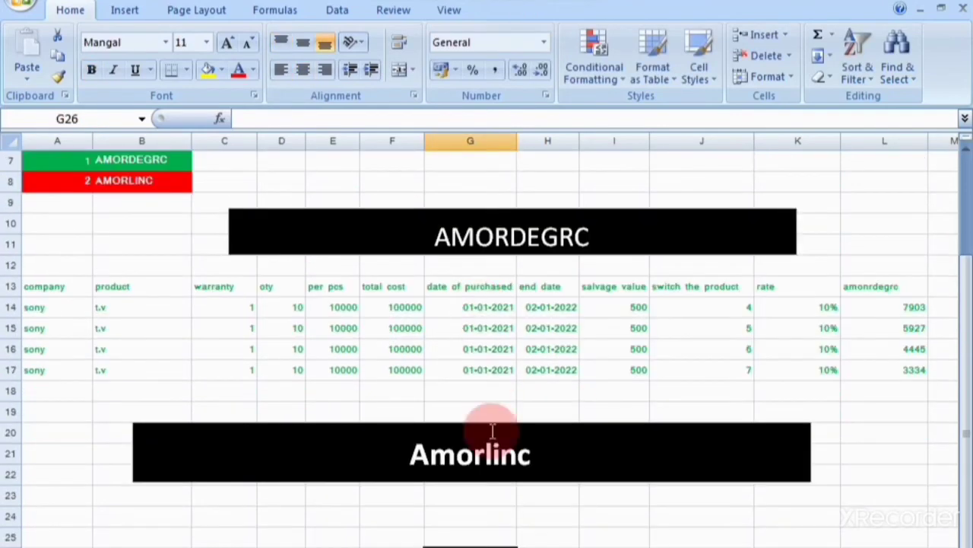
pyautogui.scroll(-4, 519, 456)
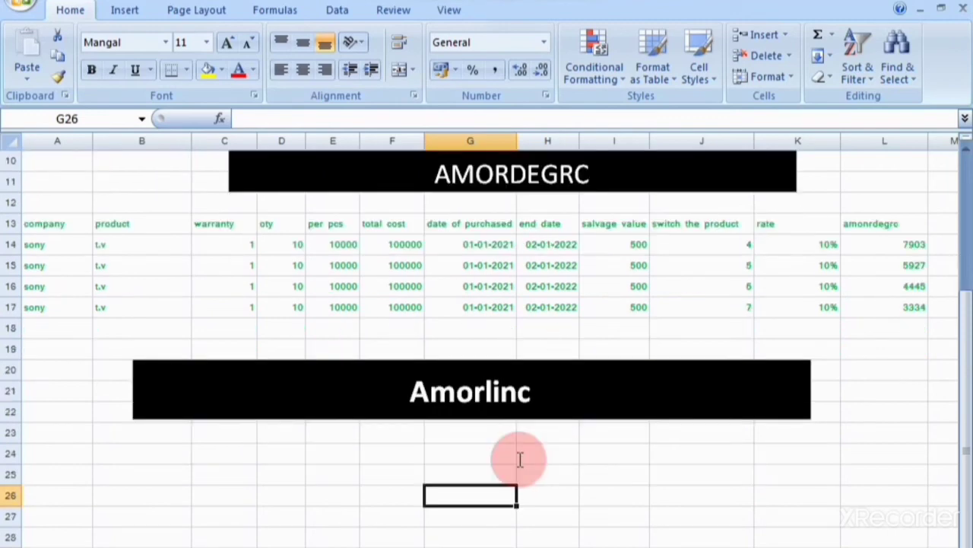
pyautogui.scroll(4, 507, 441)
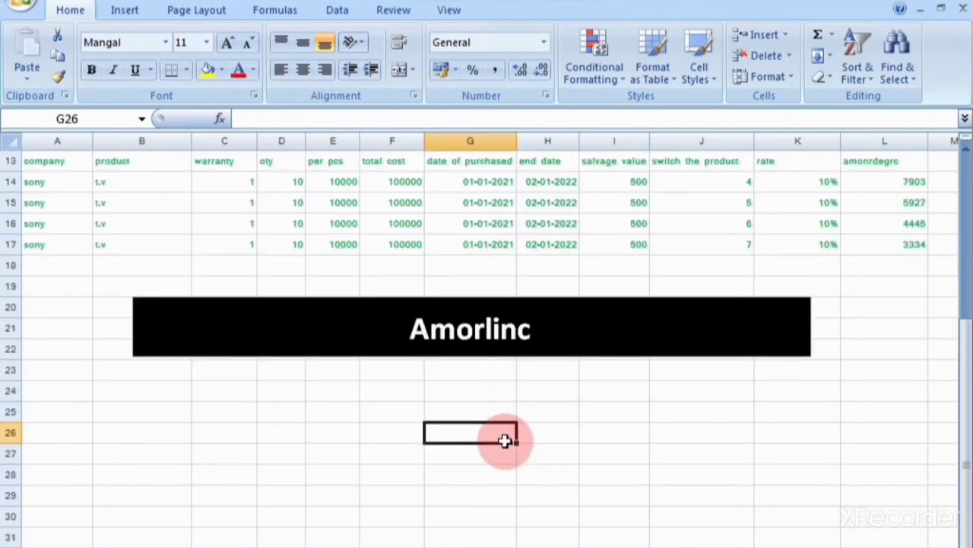
pyautogui.scroll(-1, 507, 442)
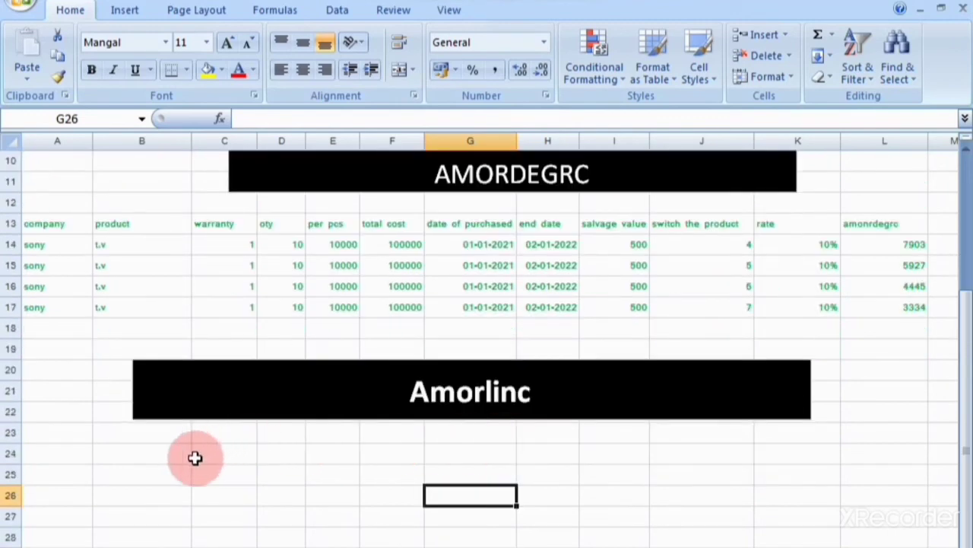
# - Copy the table range A13:K17, without the amonrdegrc column, to A24 below the Amorlinc heading
pyautogui.click(84, 453)
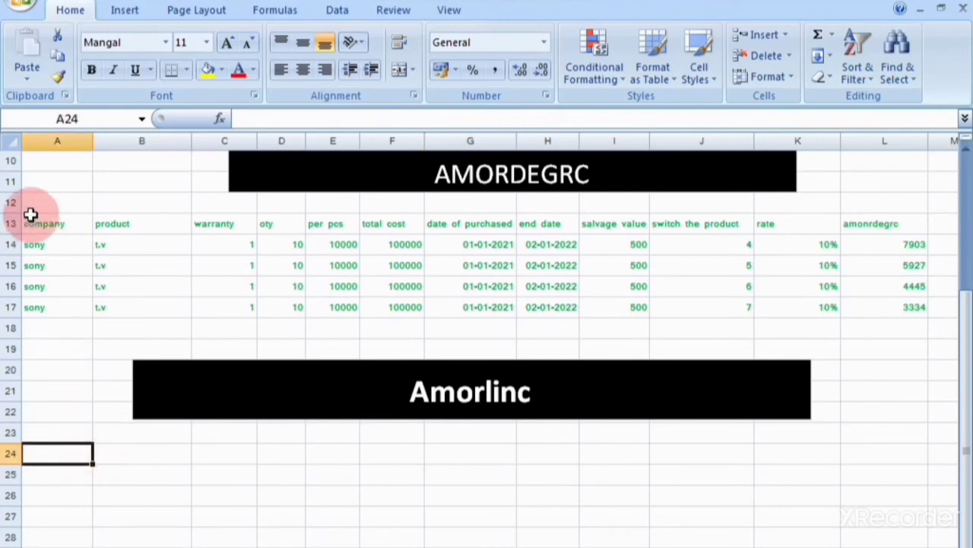
pyautogui.moveTo(27, 225); pyautogui.dragTo(764, 297)
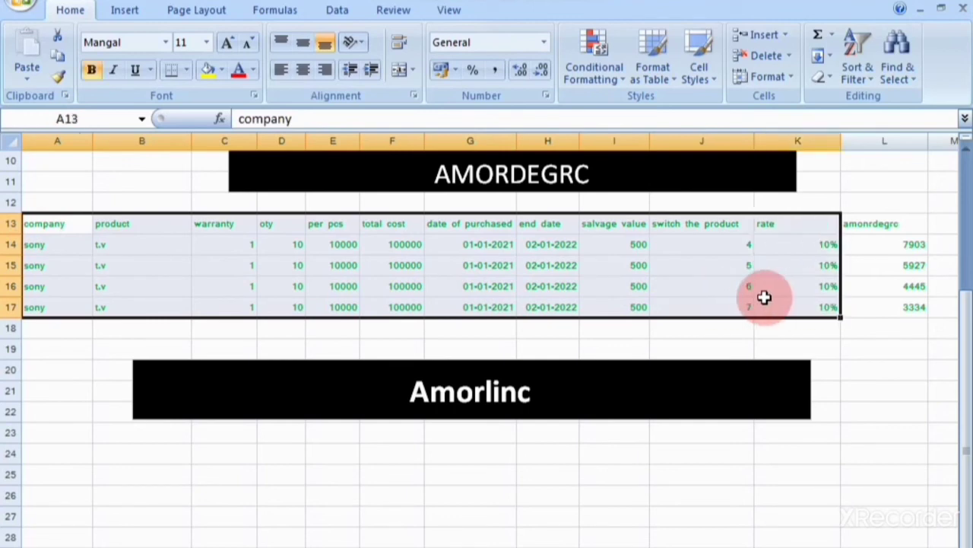
pyautogui.hotkey('ctrl', 'c')
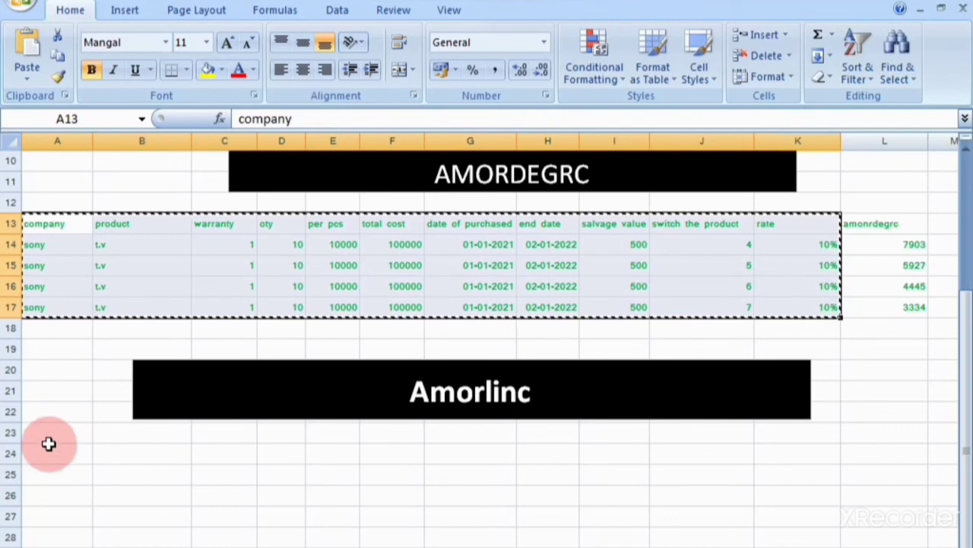
pyautogui.scroll(-1, 52, 437)
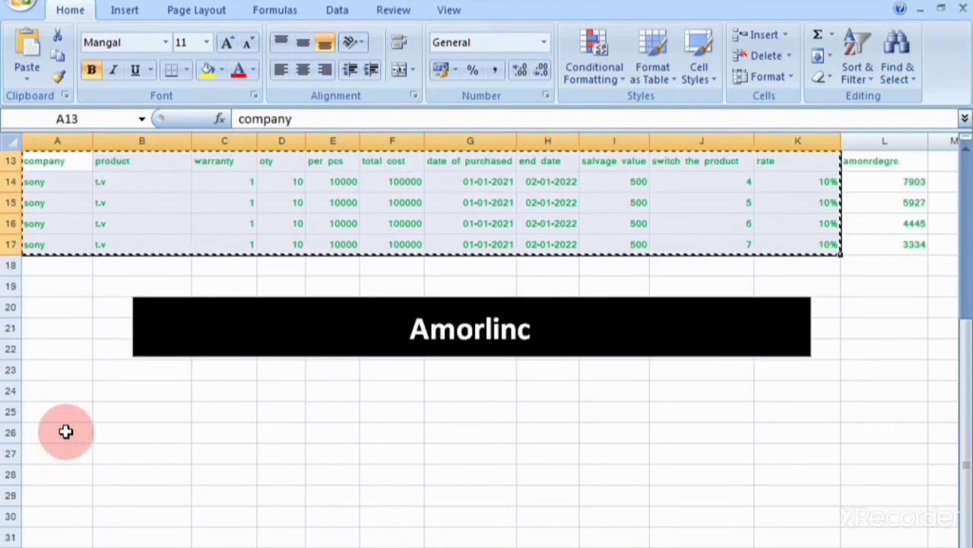
pyautogui.scroll(1, 55, 435)
pyautogui.click(60, 452)
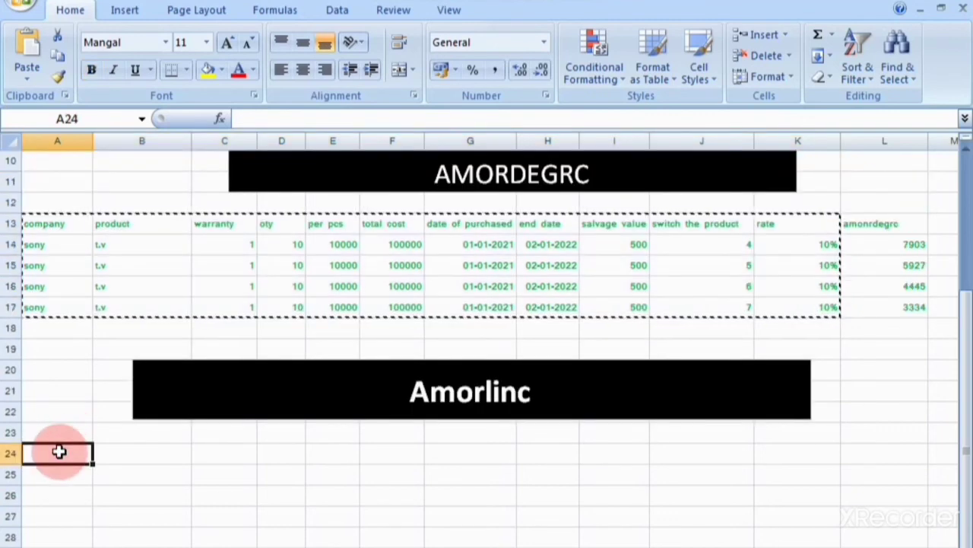
pyautogui.hotkey('ctrl', 'v')
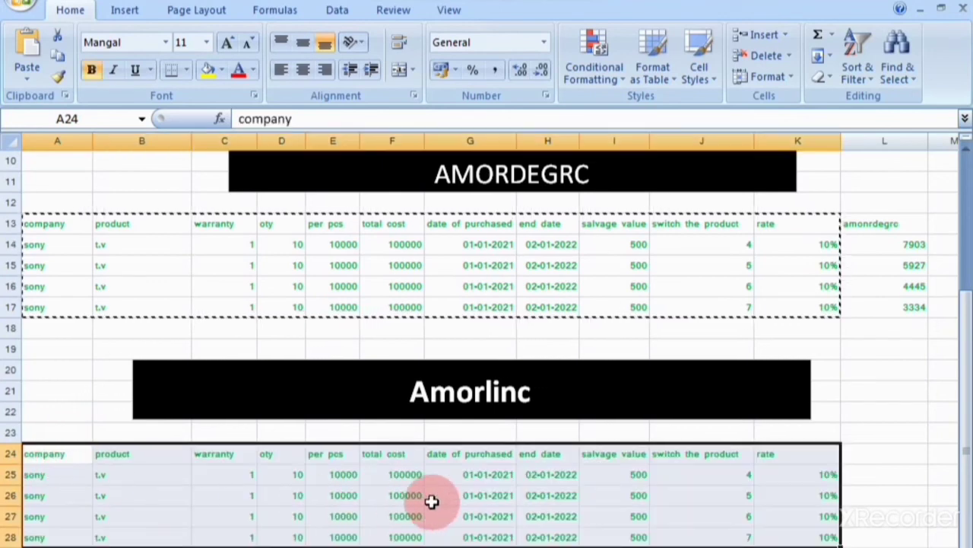
pyautogui.click(848, 415)
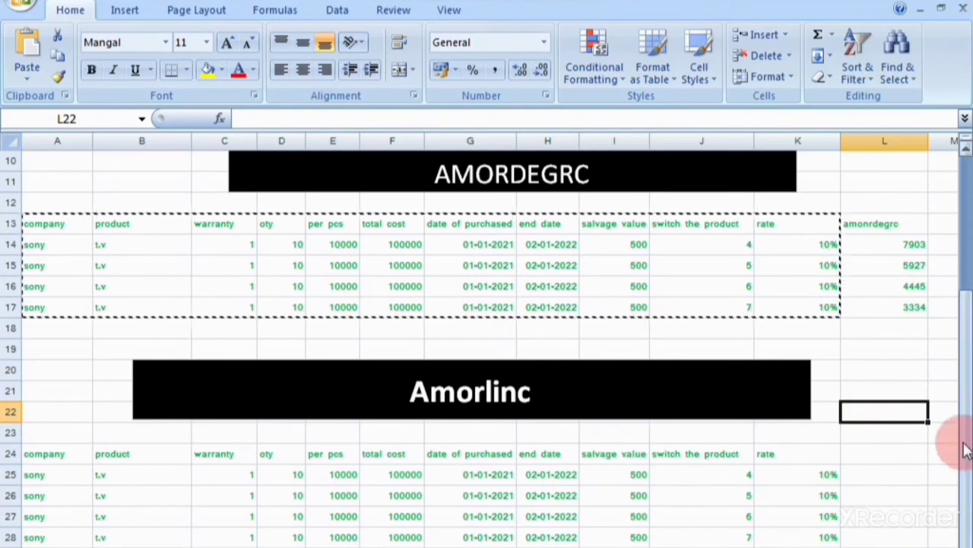
pyautogui.click(829, 391)
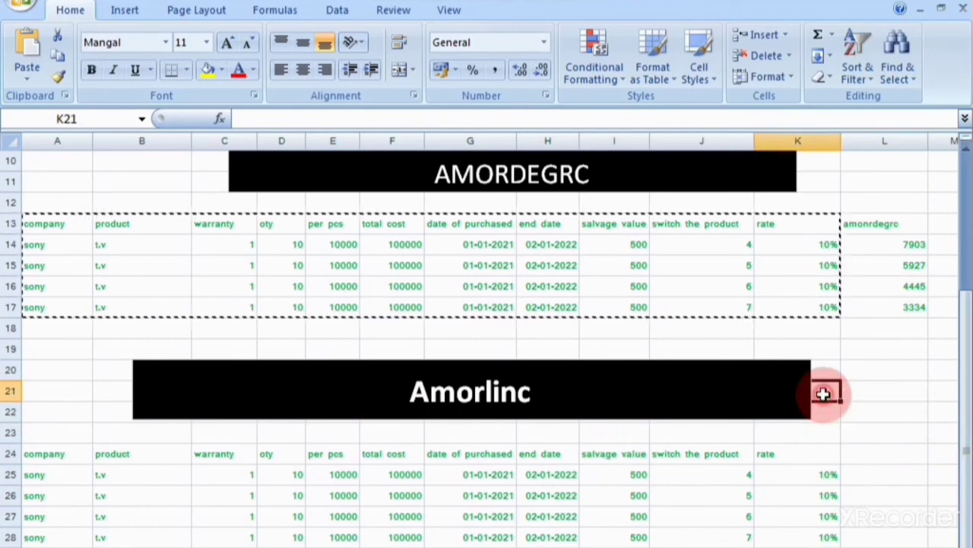
pyautogui.doubleClick(895, 414)
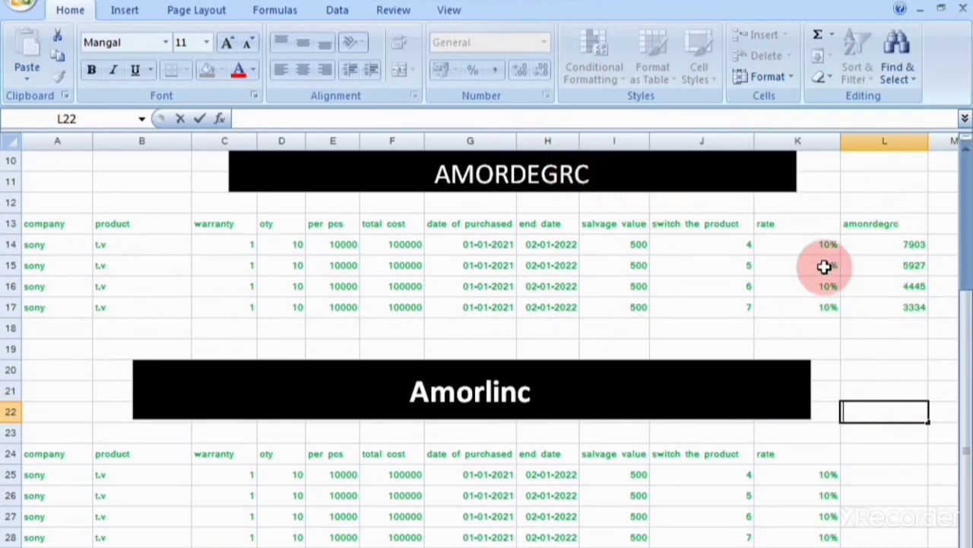
# - Examine the switch the product periods in J14:J17 and compare each with its AMORDEGRC result in L14:L17
pyautogui.click(721, 246)
pyautogui.click(728, 268)
pyautogui.click(724, 248)
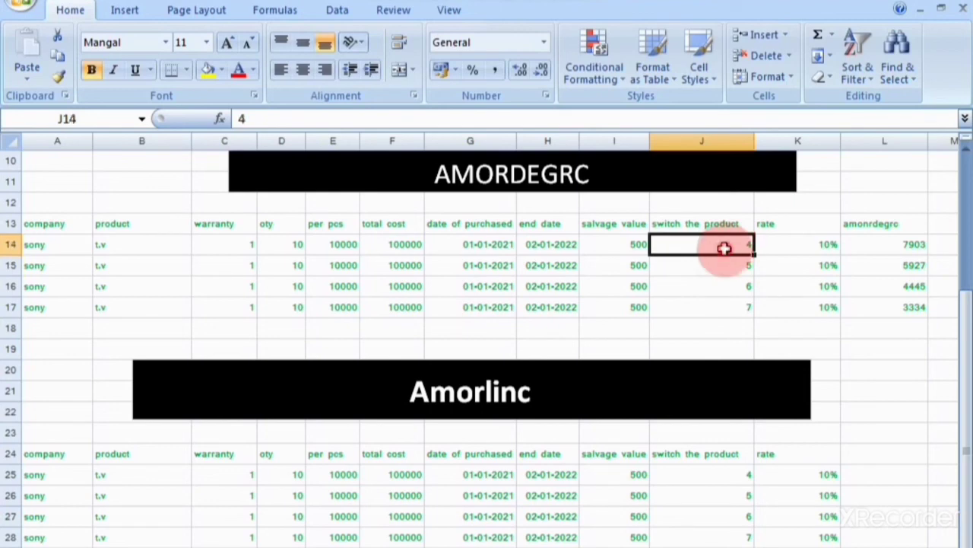
pyautogui.click(732, 266)
pyautogui.click(739, 287)
pyautogui.click(739, 307)
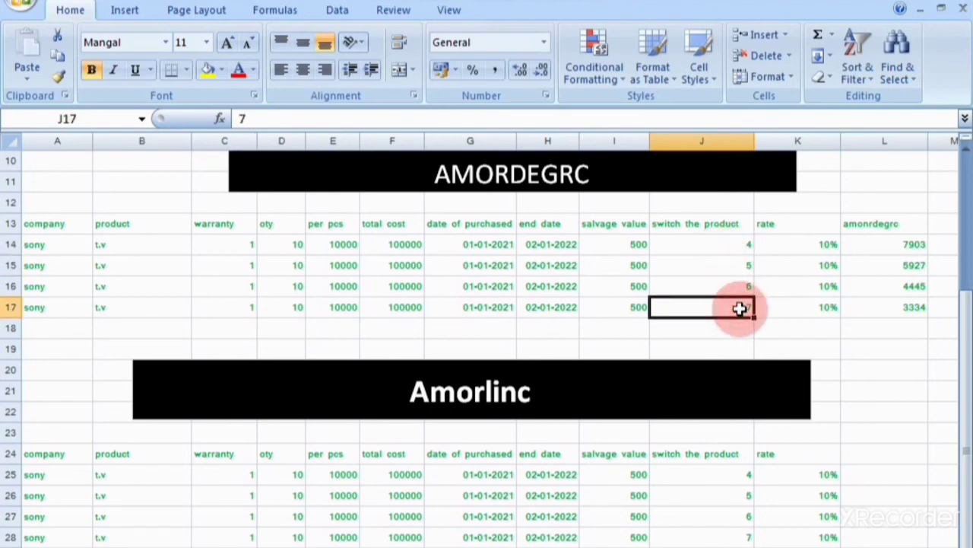
pyautogui.click(739, 245)
pyautogui.click(902, 246)
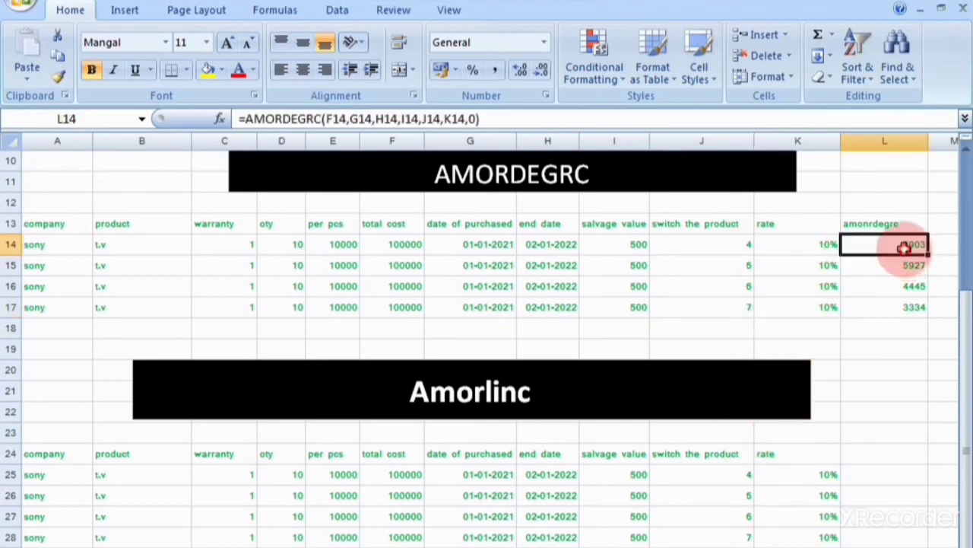
pyautogui.click(907, 264)
pyautogui.click(718, 246)
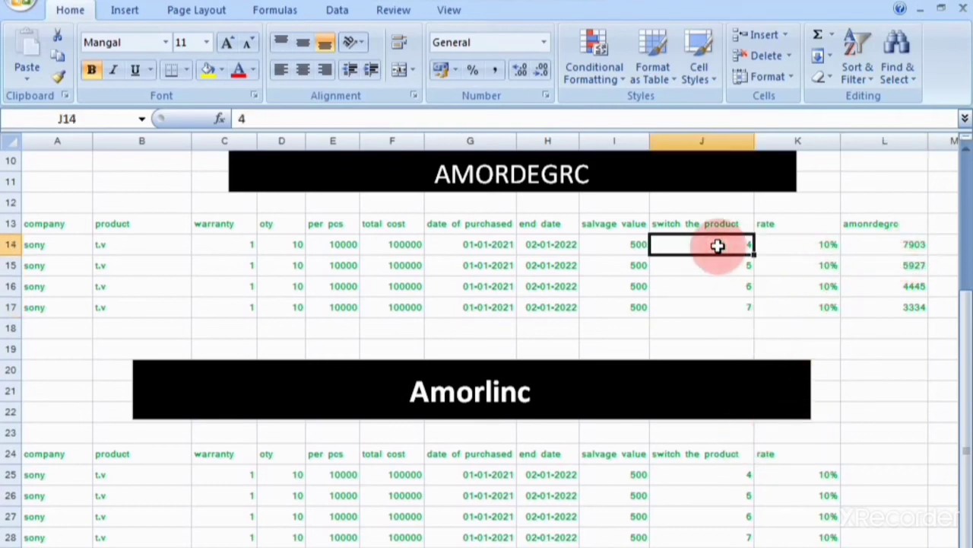
pyautogui.click(890, 247)
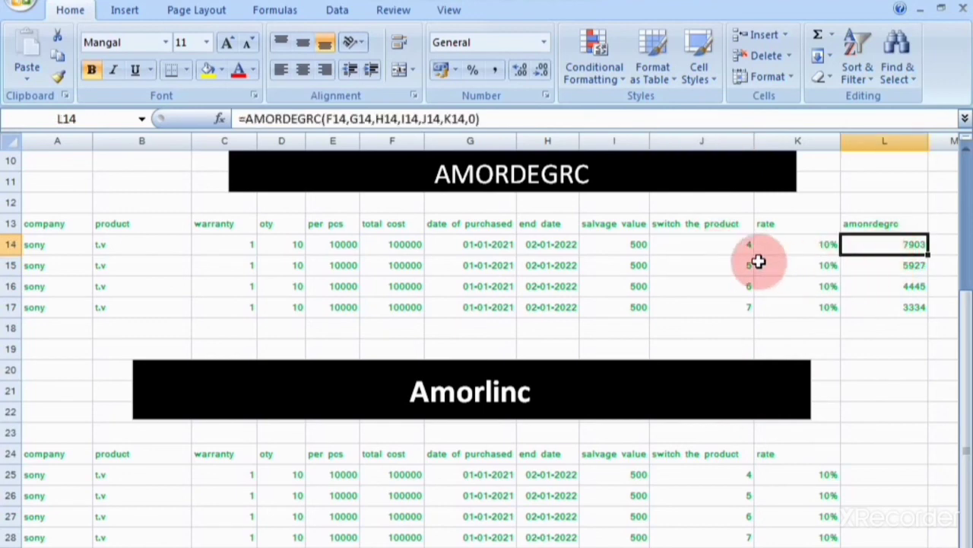
pyautogui.click(723, 265)
pyautogui.click(901, 267)
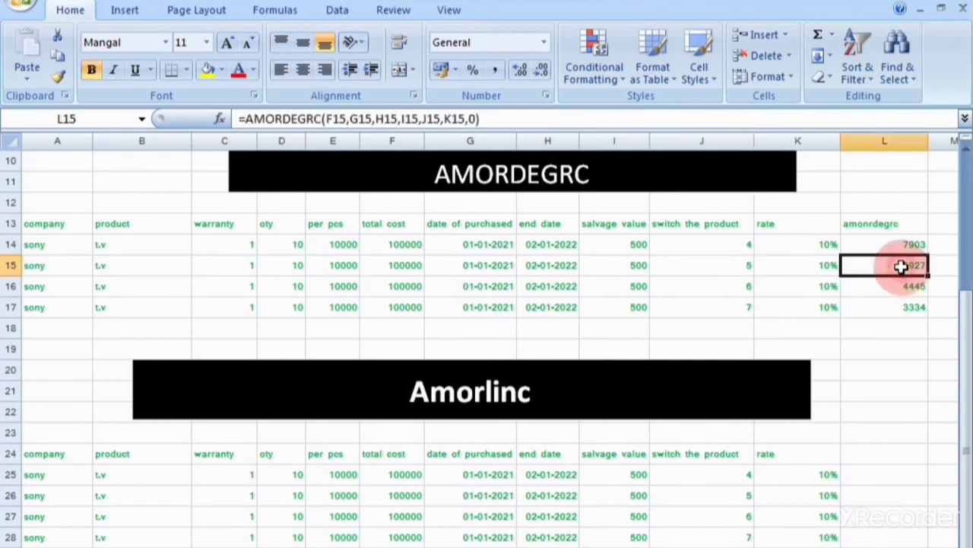
pyautogui.click(718, 291)
pyautogui.click(891, 293)
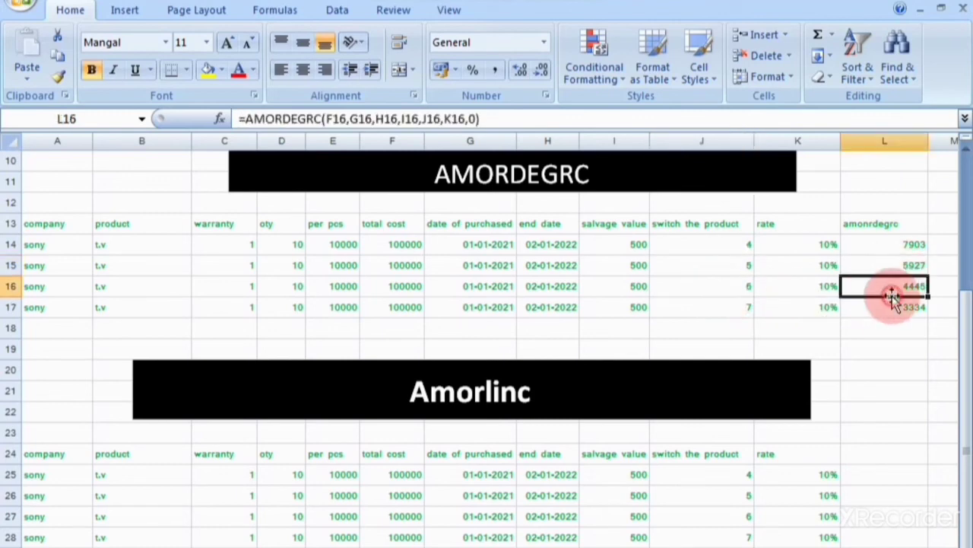
pyautogui.click(738, 309)
pyautogui.click(902, 309)
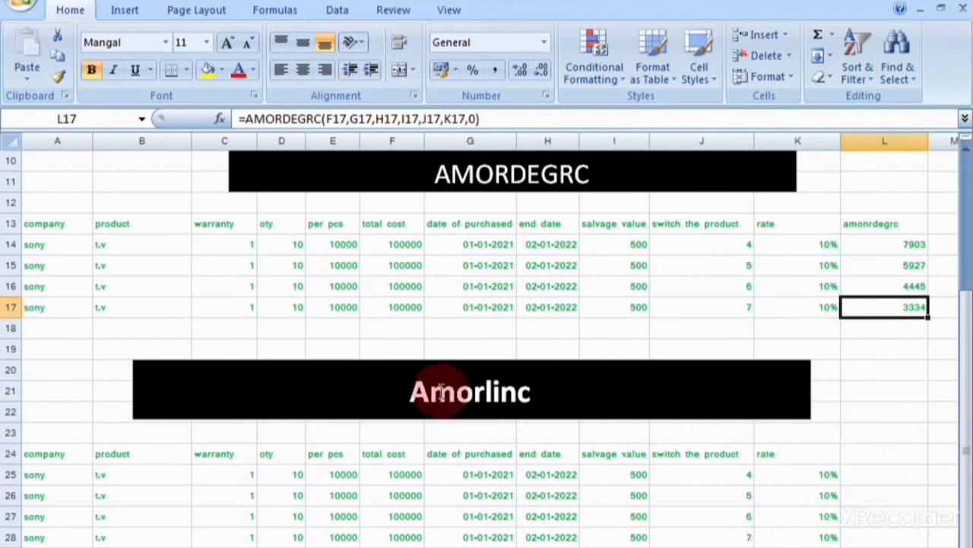
# - Enter the column header AMORLINC in L24, beside the rate header of the copied table
pyautogui.click(871, 457)
pyautogui.write('AMORLINC')
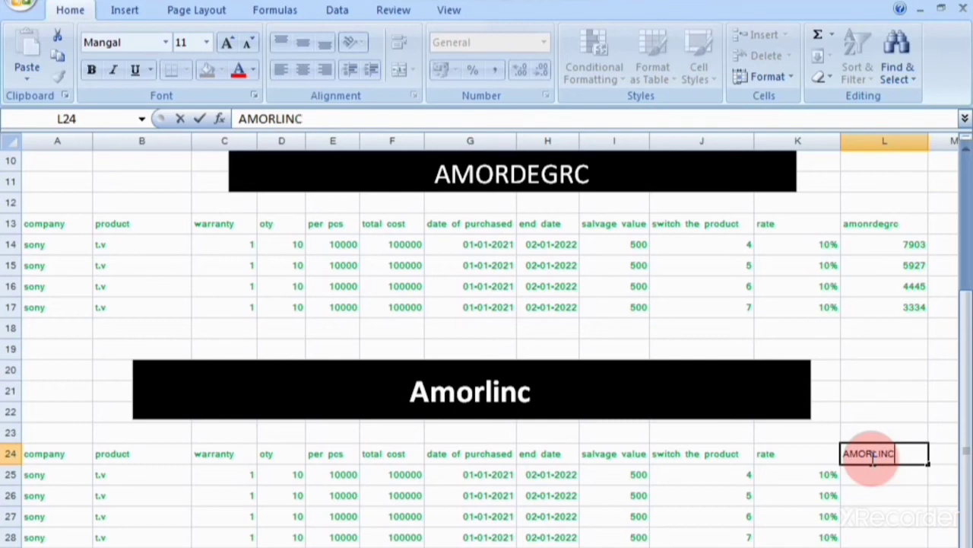
pyautogui.click(879, 473)
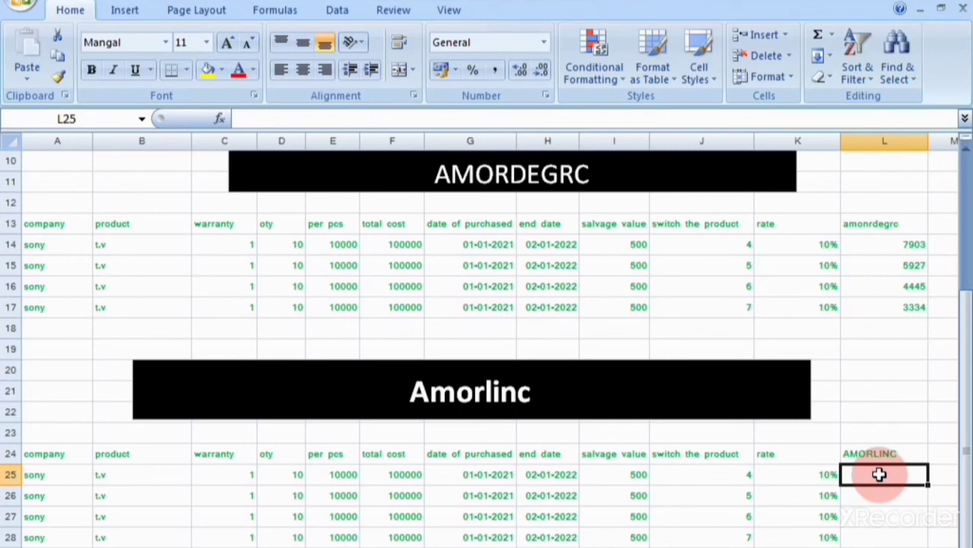
# - Start an AMORLINC formula in L25 with cost F25, purchase date G25 and first period H25
pyautogui.write('=')
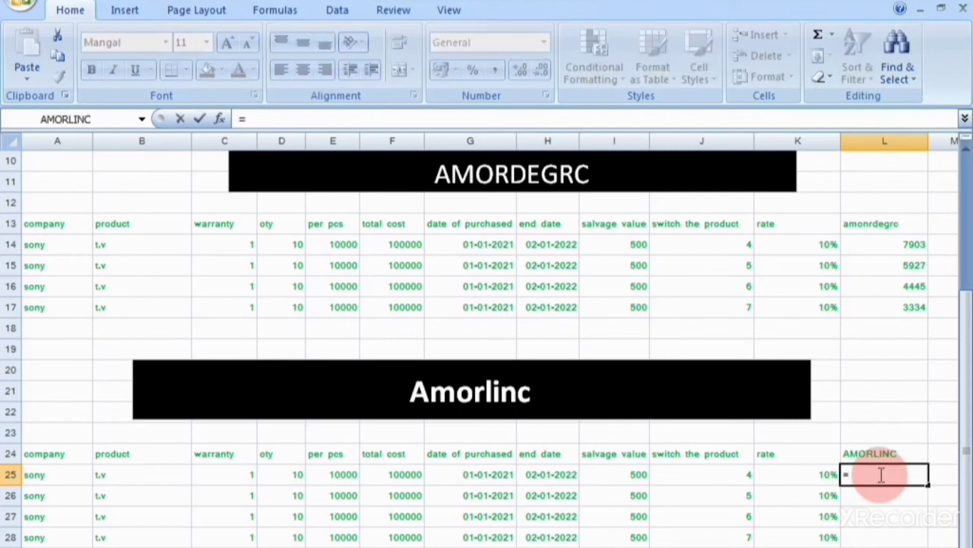
pyautogui.write('AM')
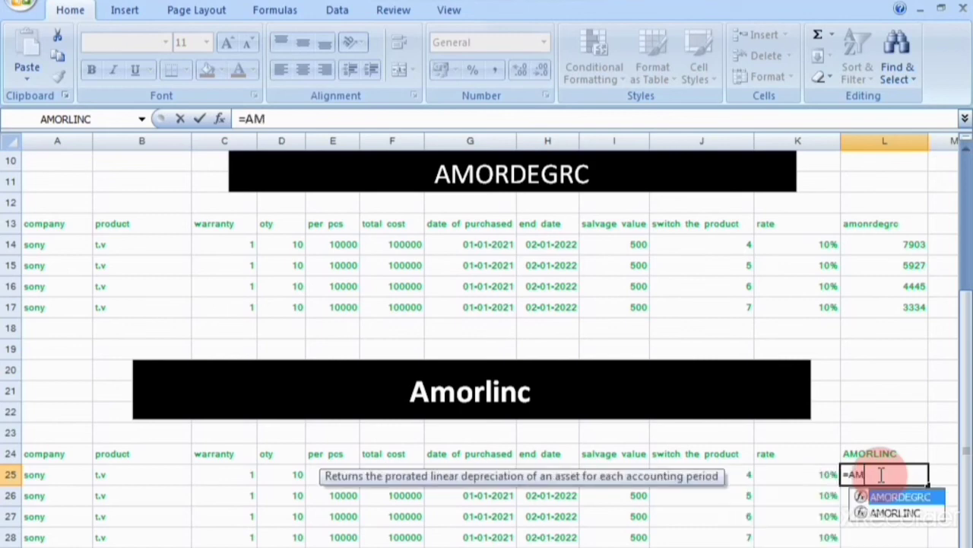
pyautogui.doubleClick(894, 513)
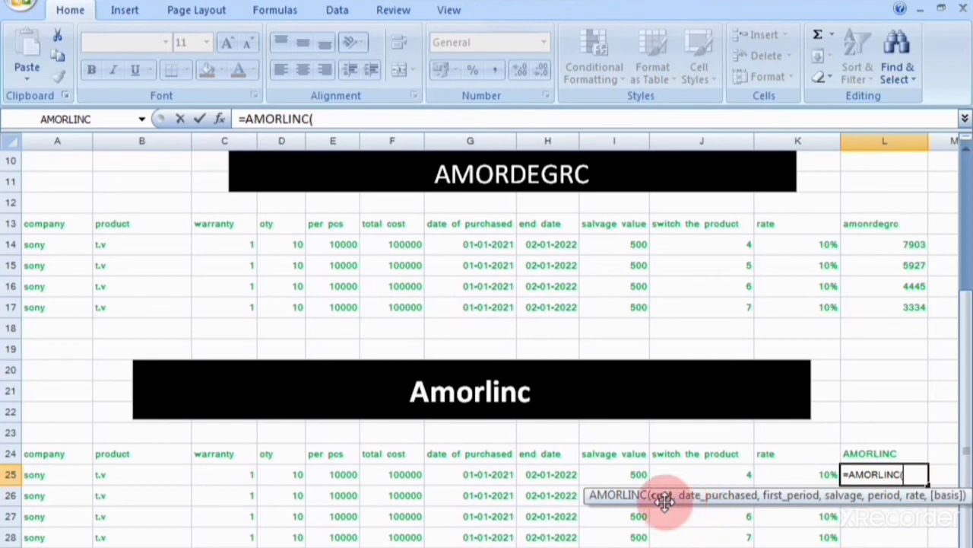
pyautogui.click(400, 475)
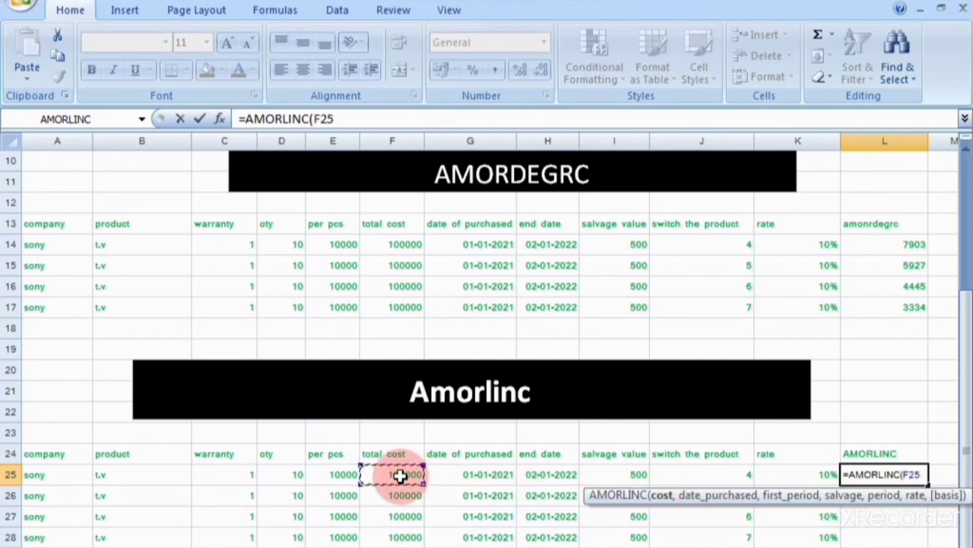
pyautogui.write(',')
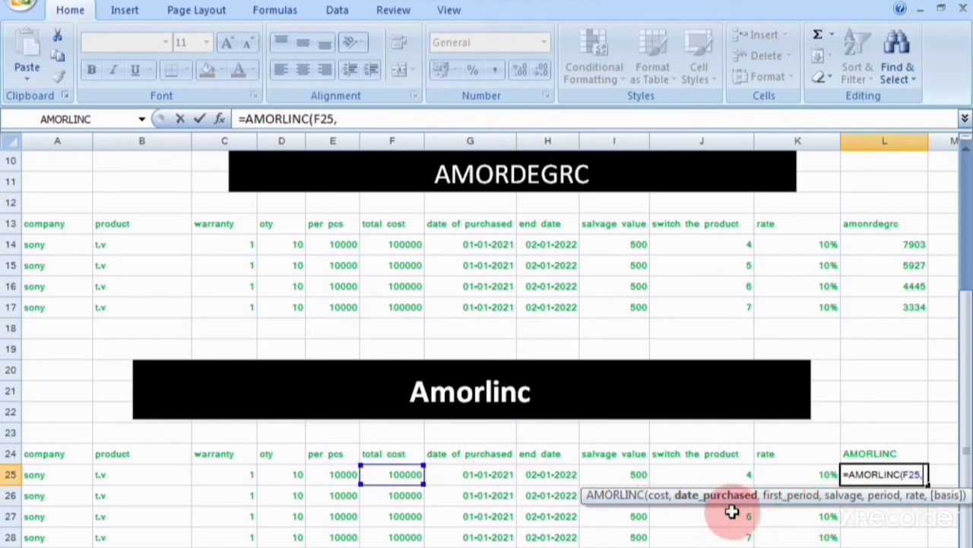
pyautogui.click(463, 474)
pyautogui.write(',')
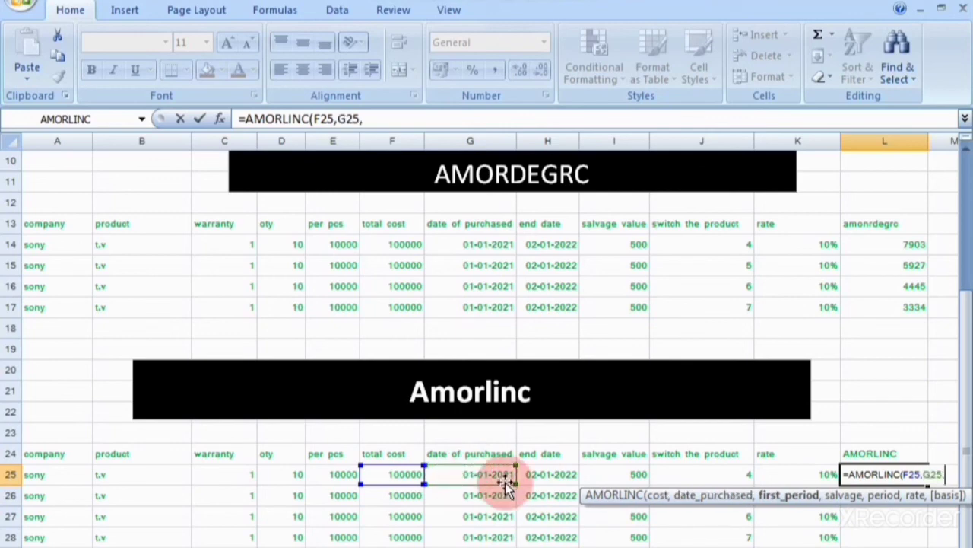
pyautogui.click(554, 475)
pyautogui.write(',')
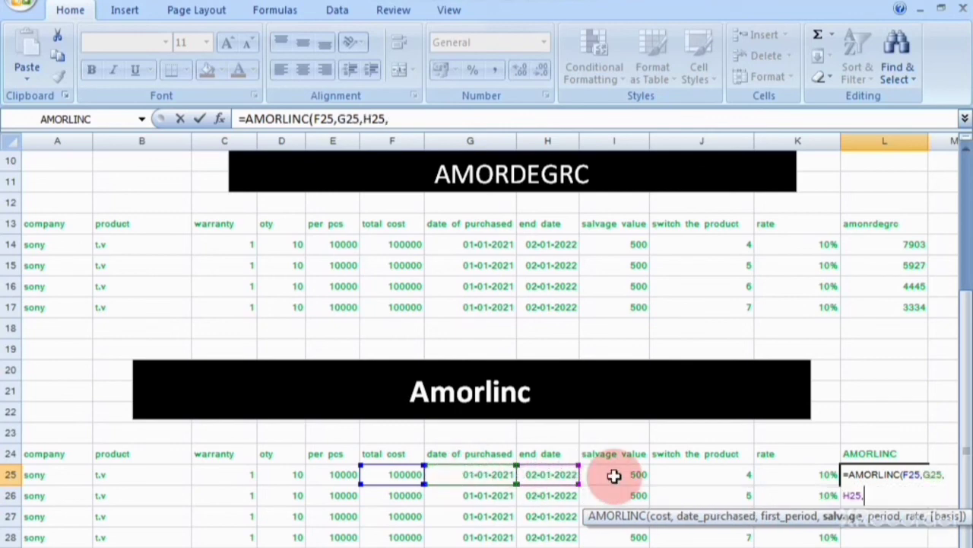
# - Complete the L25 formula with salvage I25, period J25, rate K25 and basis 0
pyautogui.click(614, 475)
pyautogui.write(',')
pyautogui.click(715, 476)
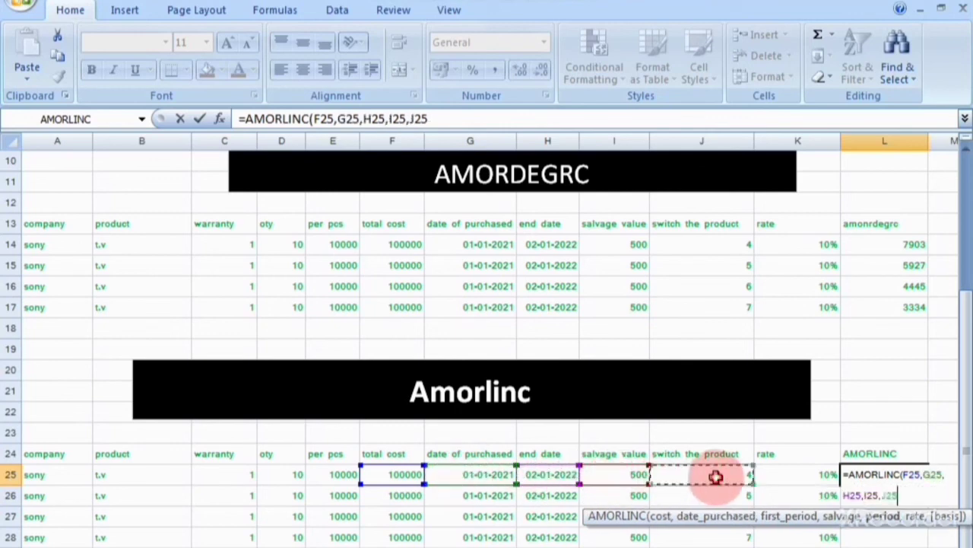
pyautogui.write(',')
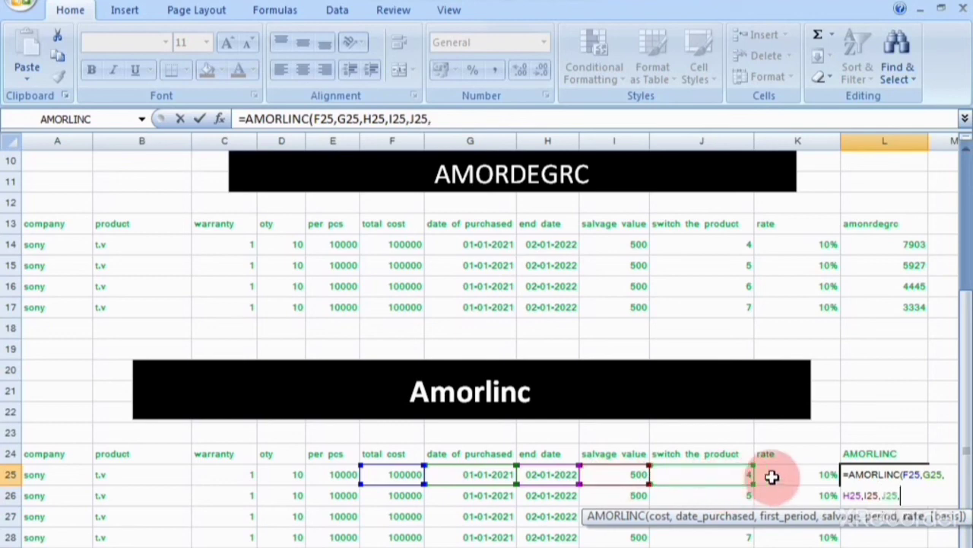
pyautogui.click(803, 476)
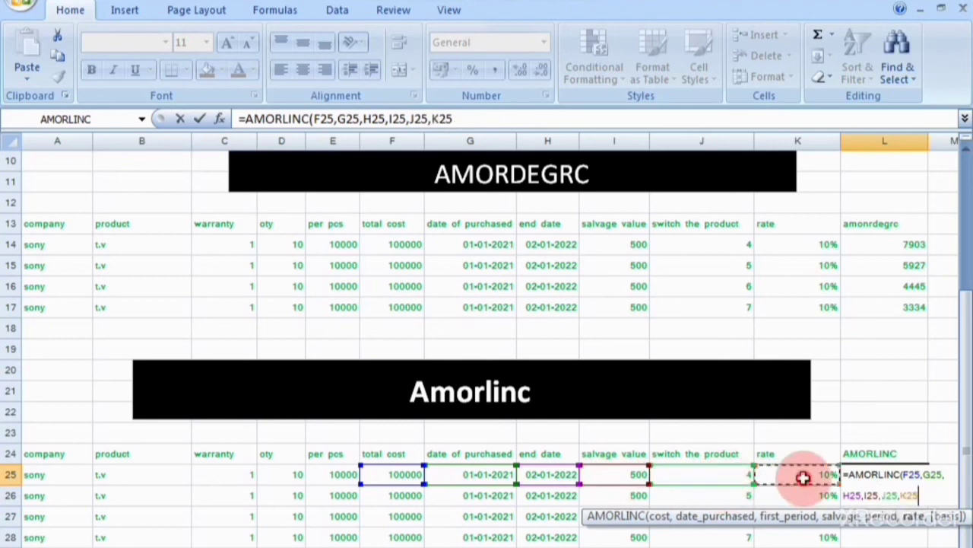
pyautogui.write(',0')
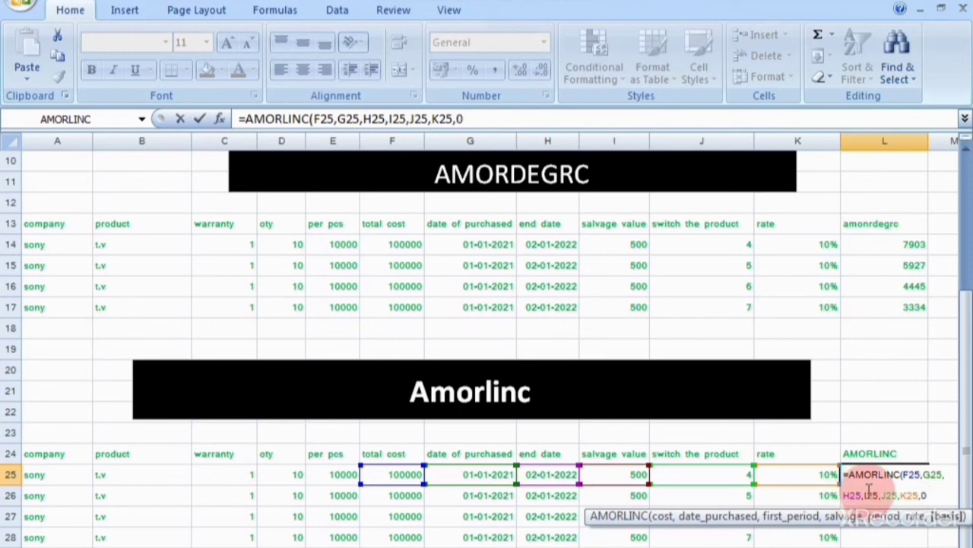
pyautogui.press('Return')
pyautogui.click(901, 474)
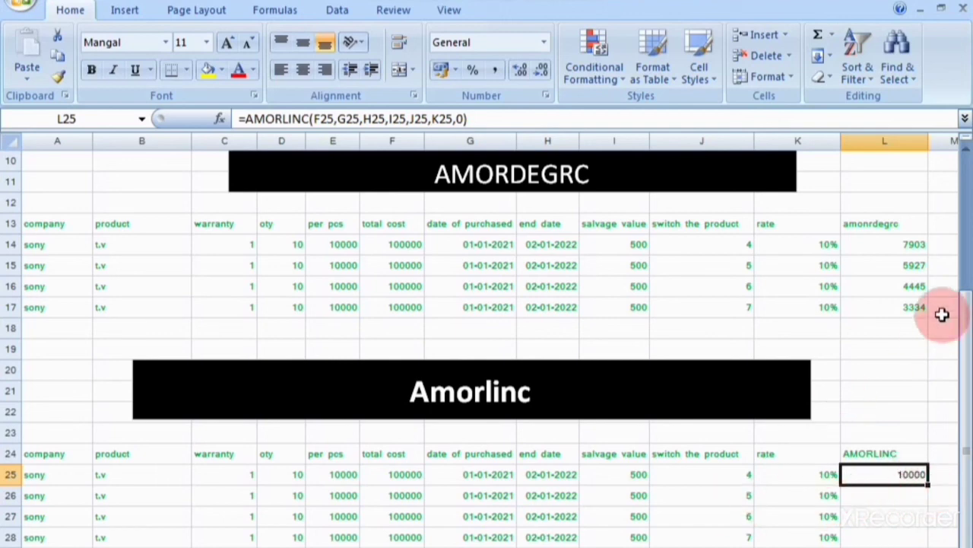
# - Examine the AMORDEGRC results in L14:L17 and the switch the product period in J25 against the new AMORLINC result
pyautogui.click(901, 241)
pyautogui.click(904, 266)
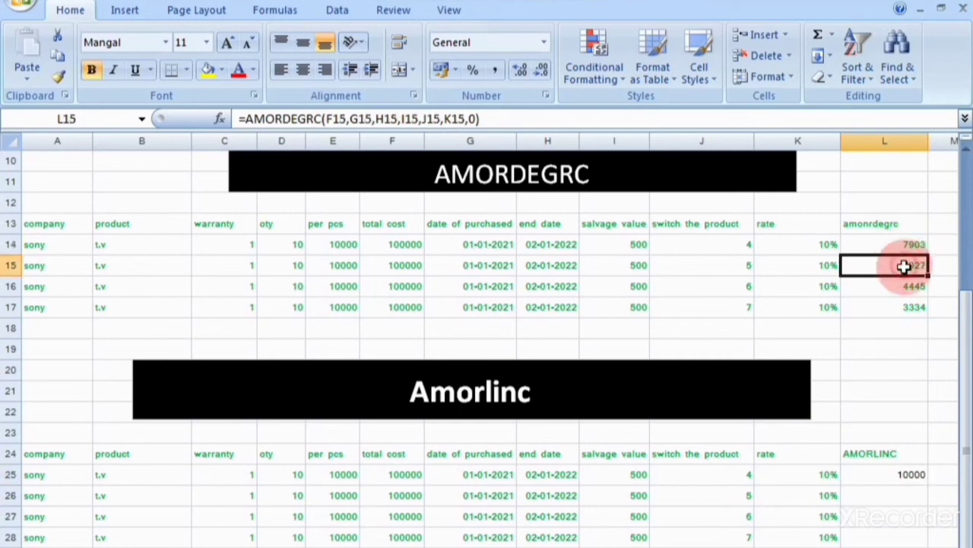
pyautogui.click(905, 287)
pyautogui.click(904, 308)
pyautogui.click(907, 287)
pyautogui.click(903, 264)
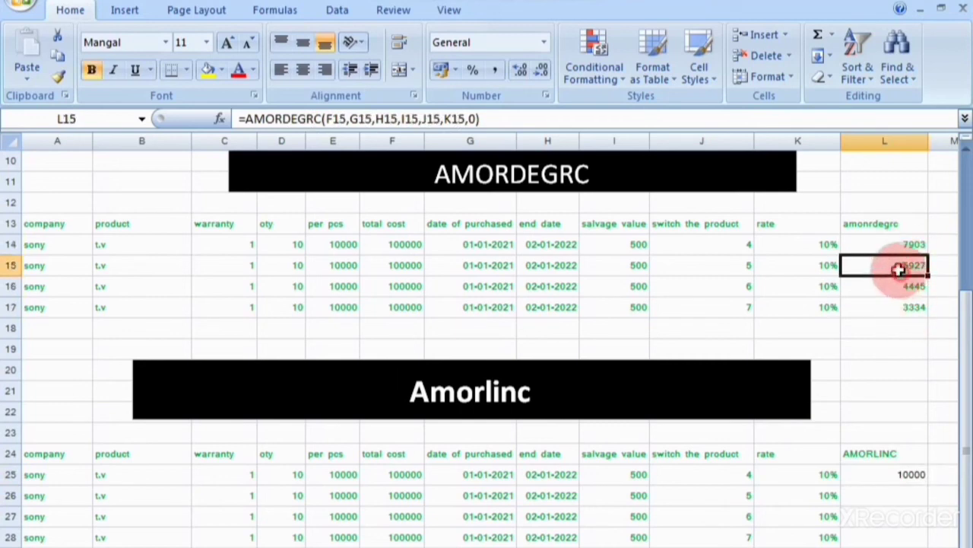
pyautogui.click(689, 473)
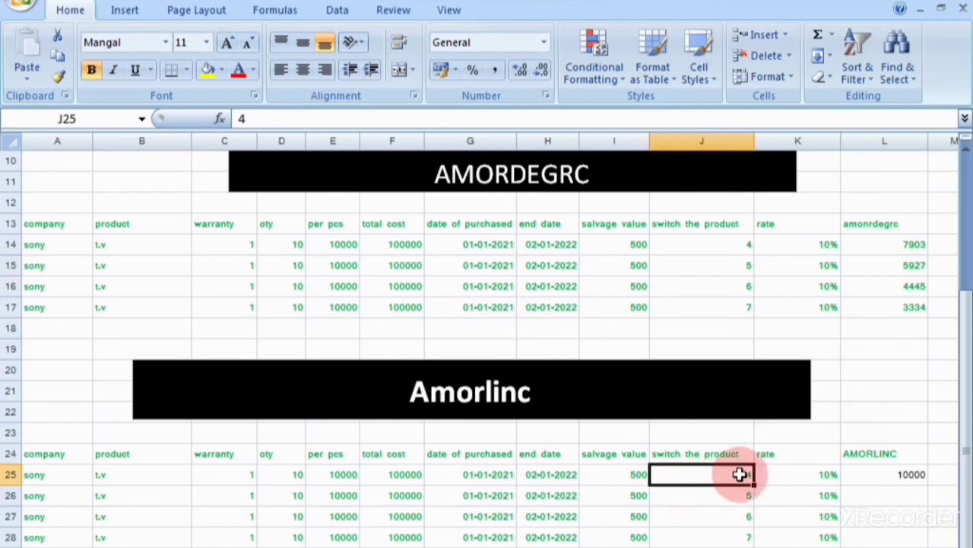
# - Fill the AMORLINC formula from L25 down through L28
pyautogui.click(882, 475)
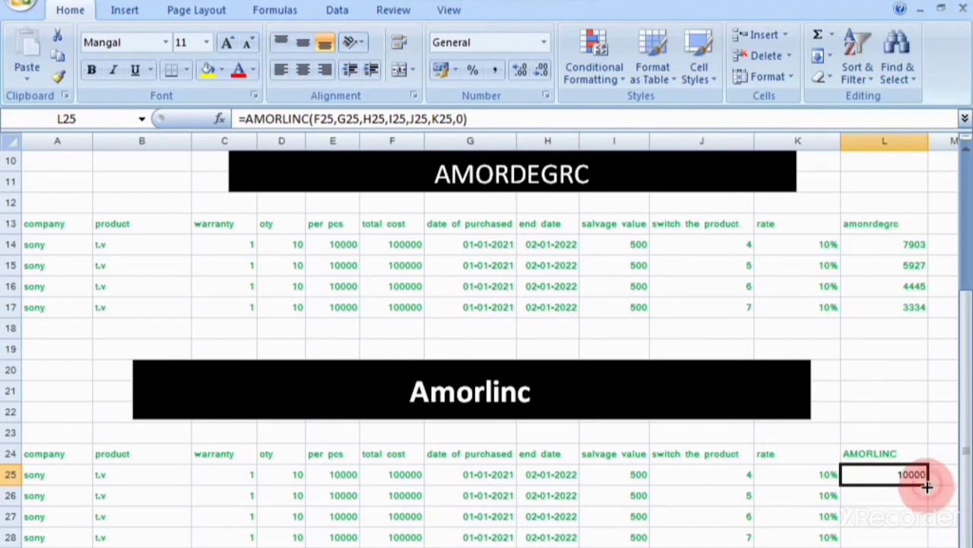
pyautogui.moveTo(927, 485); pyautogui.dragTo(937, 544)
pyautogui.click(905, 546)
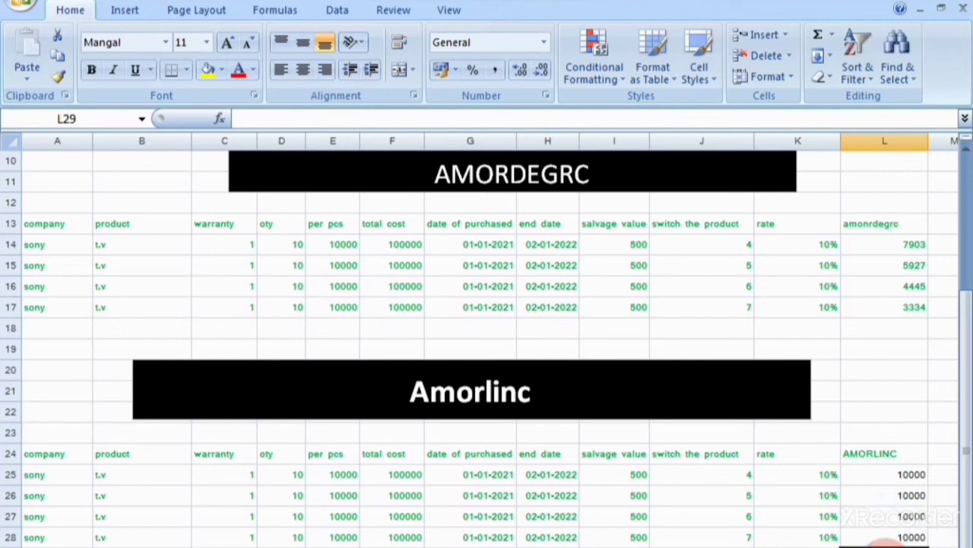
# - Examine the AMORLINC results in L25:L28 and compare them with the rate and amonrdegrc columns of the upper table
pyautogui.click(902, 498)
pyautogui.click(882, 537)
pyautogui.click(890, 515)
pyautogui.click(890, 494)
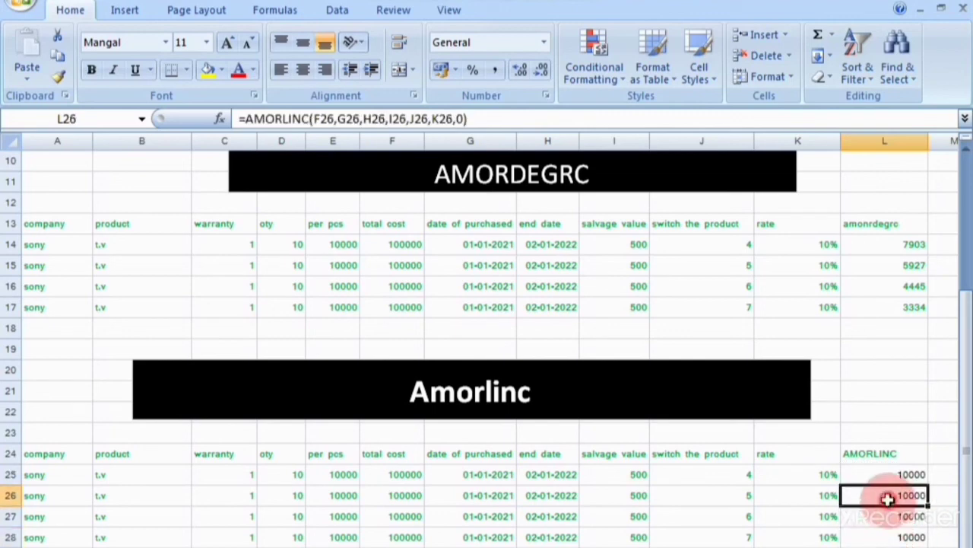
pyautogui.click(895, 475)
pyautogui.click(878, 515)
pyautogui.click(876, 453)
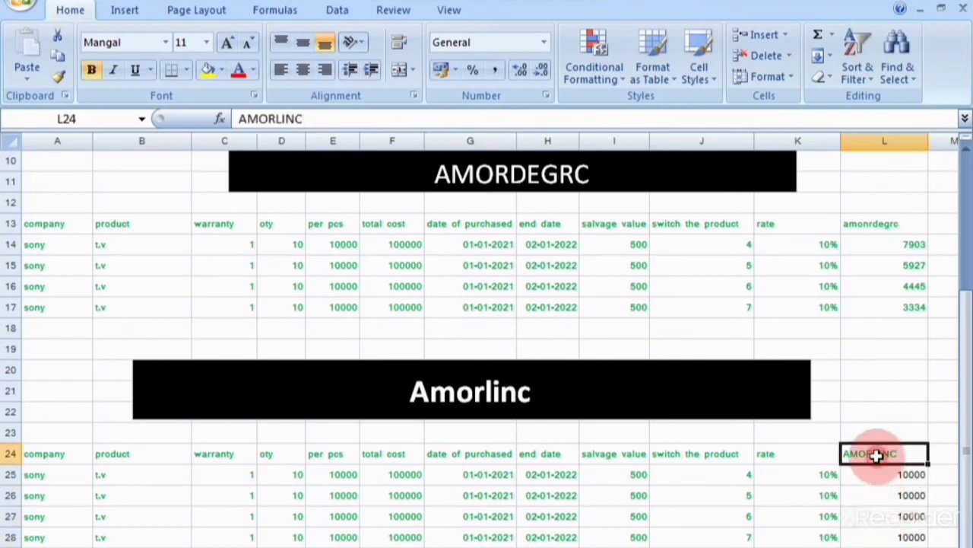
pyautogui.click(879, 517)
pyautogui.click(878, 495)
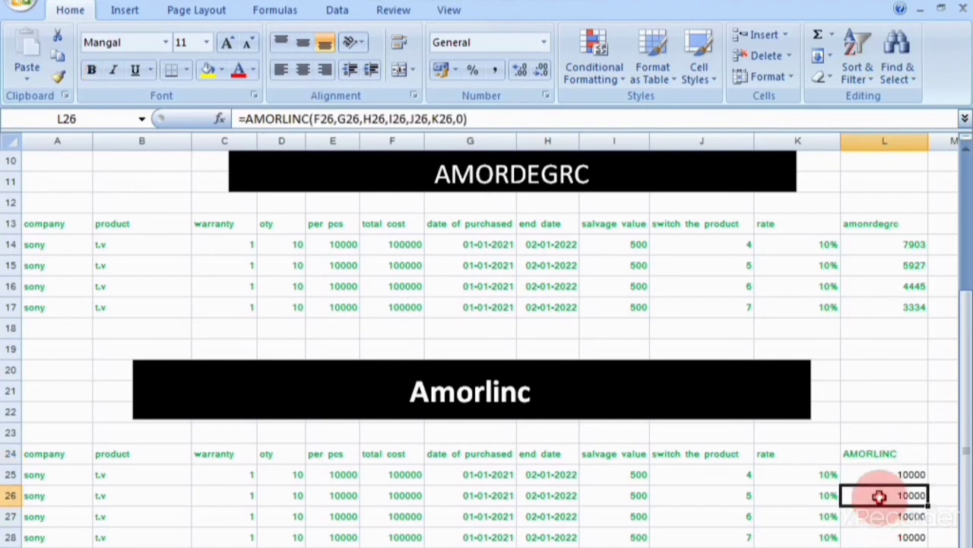
pyautogui.click(876, 475)
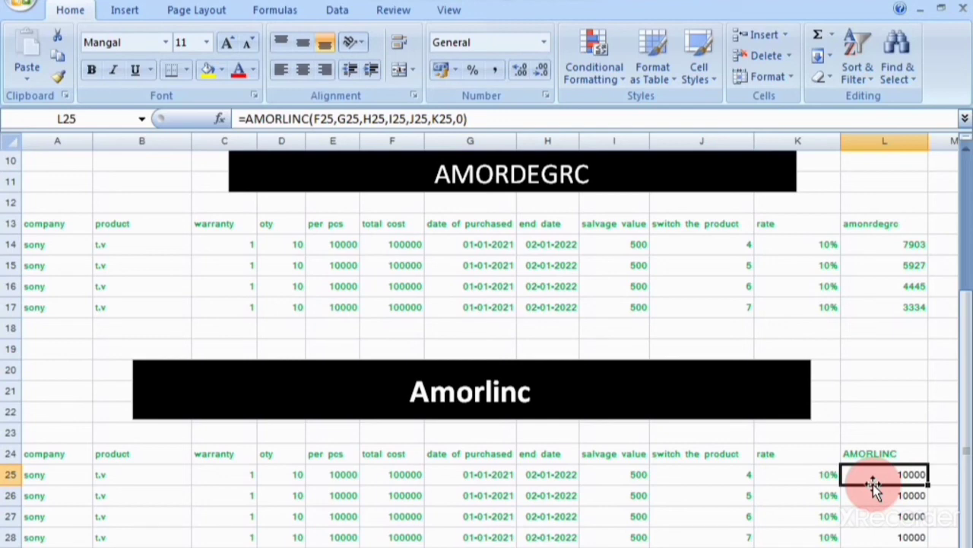
pyautogui.click(869, 521)
pyautogui.click(888, 501)
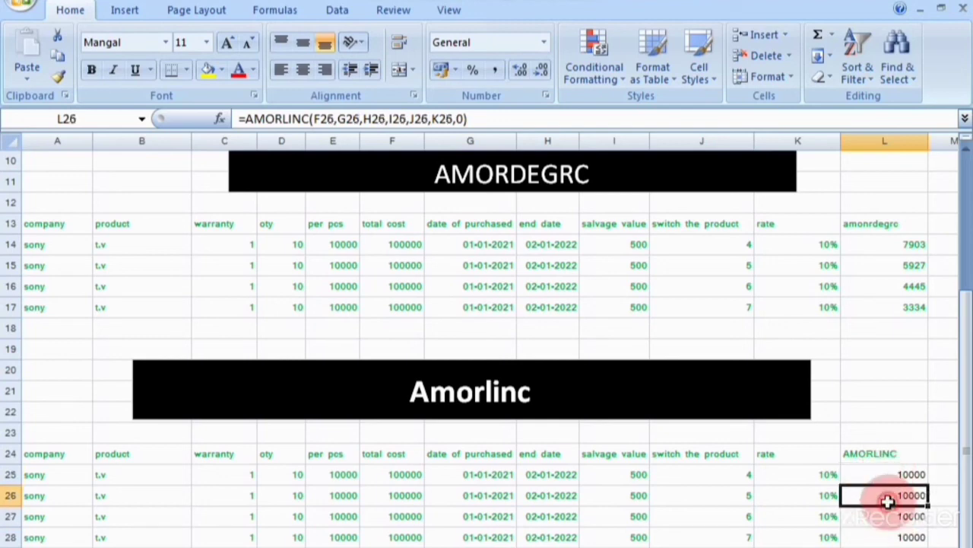
pyautogui.click(876, 471)
pyautogui.click(875, 454)
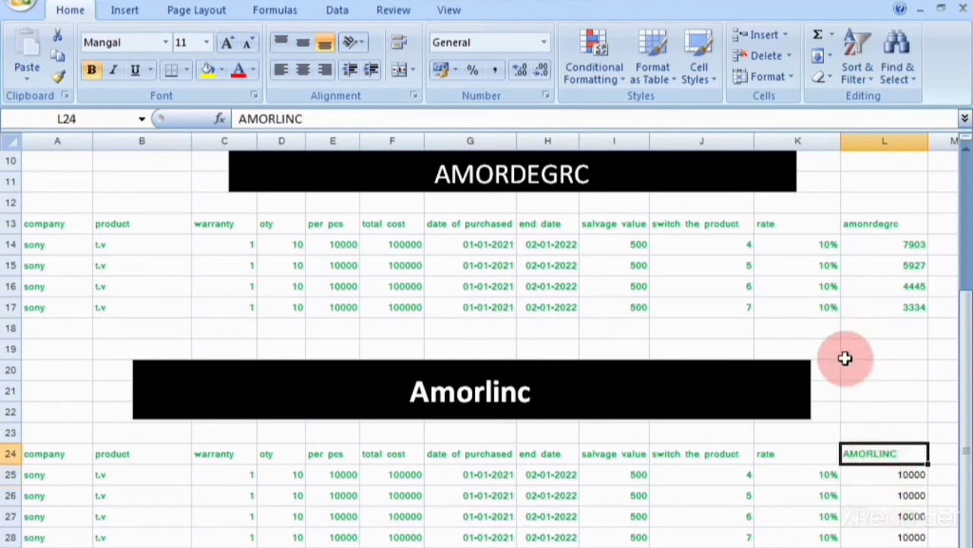
pyautogui.click(812, 452)
pyautogui.click(776, 239)
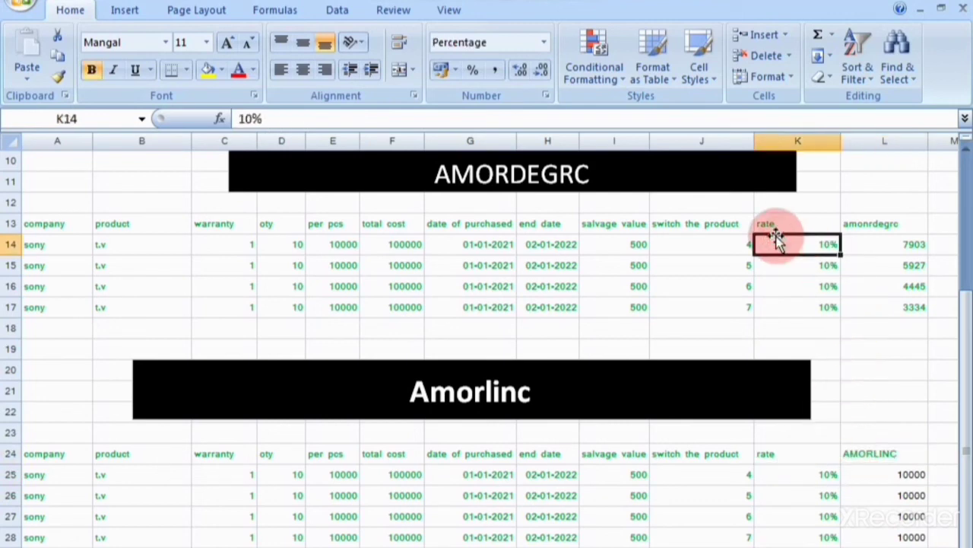
pyautogui.click(854, 222)
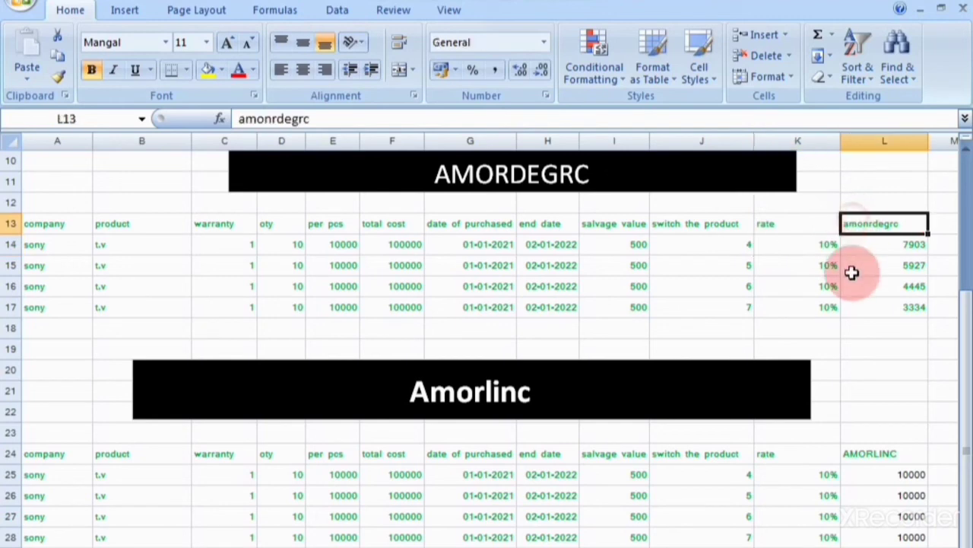
pyautogui.click(852, 272)
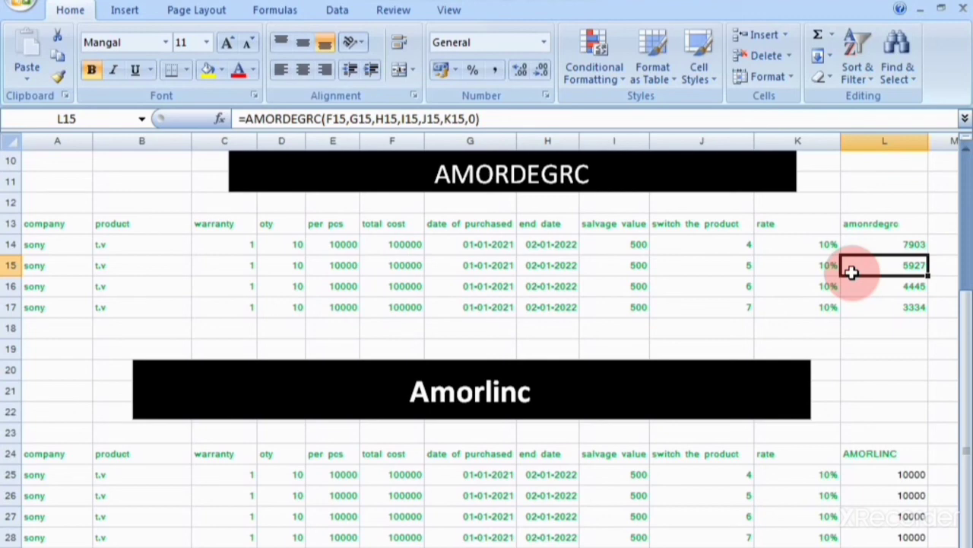
pyautogui.click(275, 10)
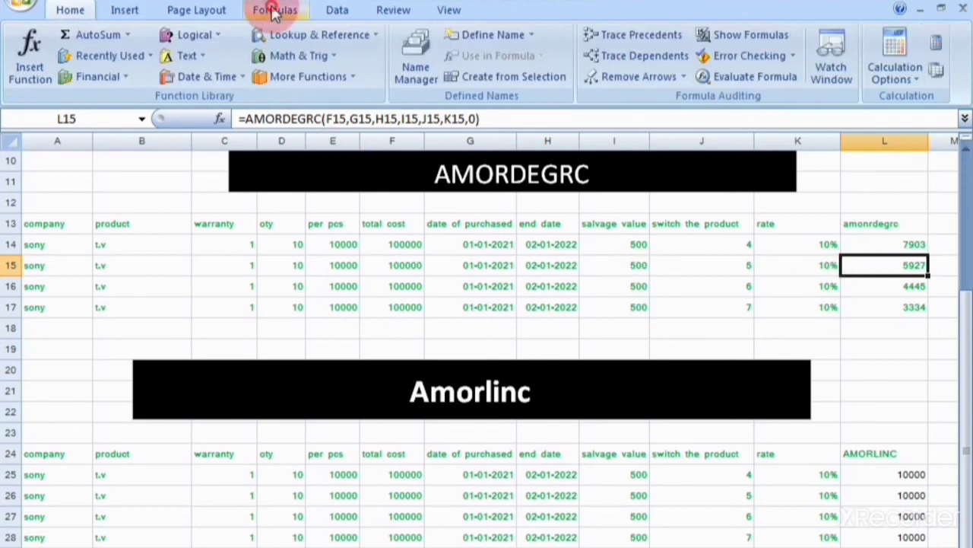
pyautogui.click(124, 77)
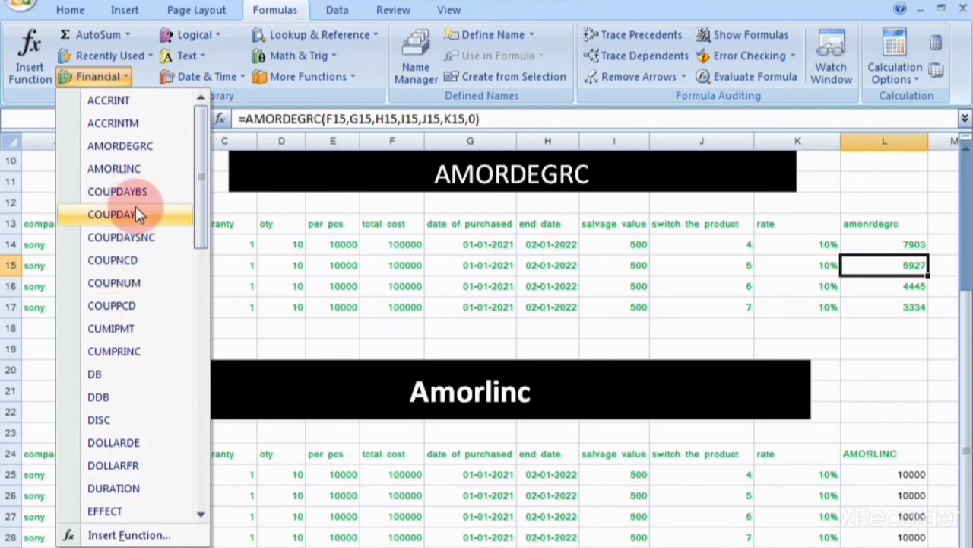
pyautogui.scroll(-10, 148, 340)
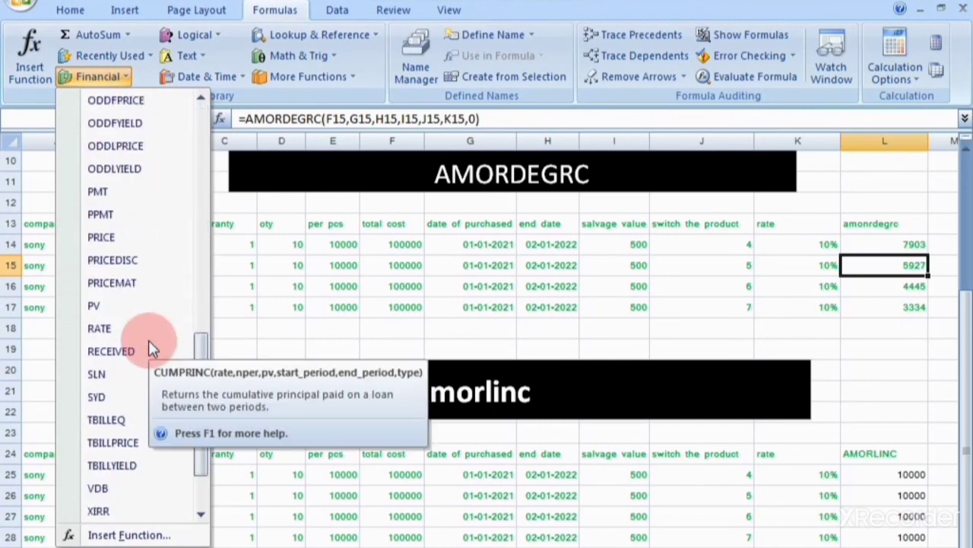
pyautogui.scroll(10, 148, 340)
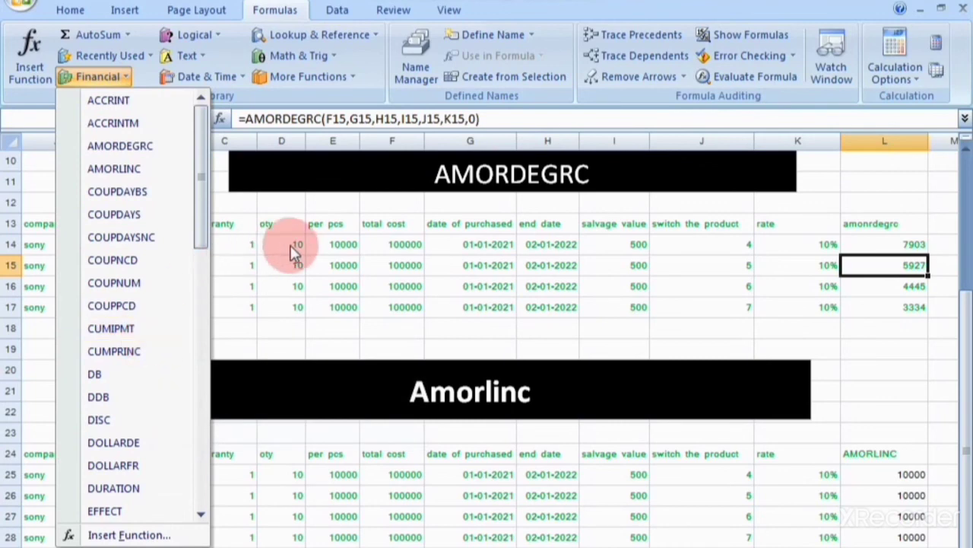
pyautogui.click(275, 283)
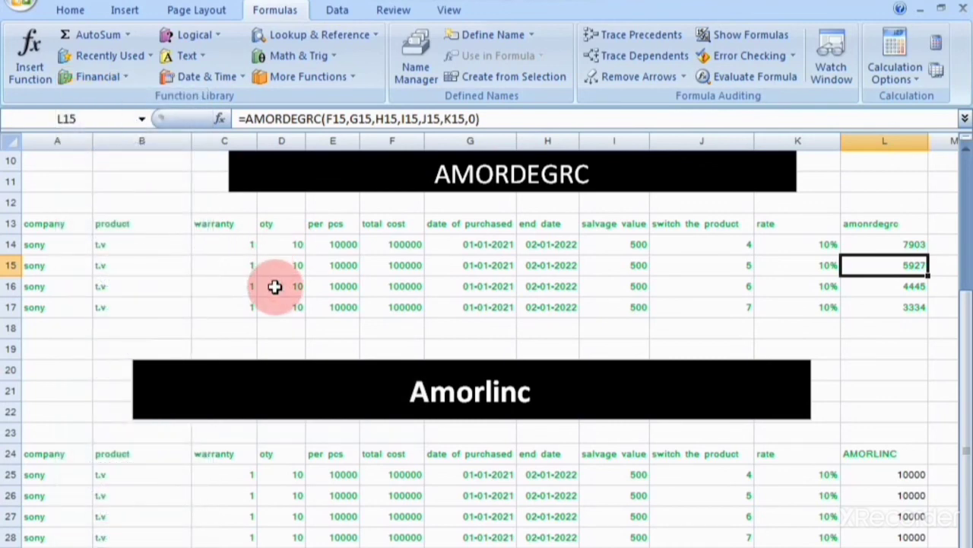